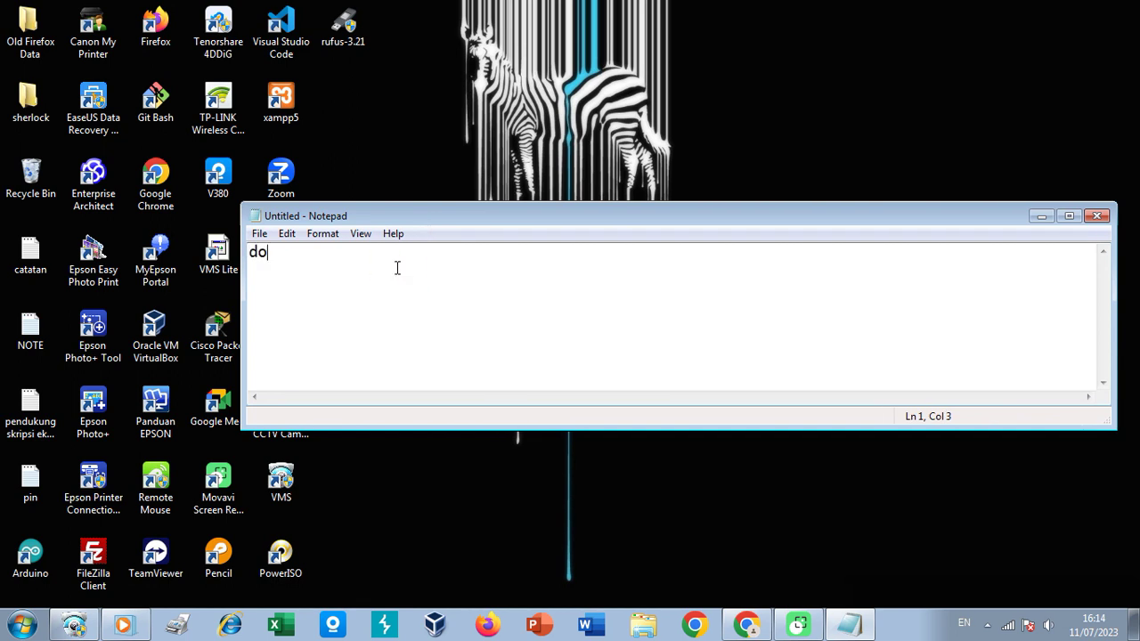
# - Complete the note to read "download file source code di deskripsi video youtube ya:)" and minimize its window
pyautogui.write('wnload file so')
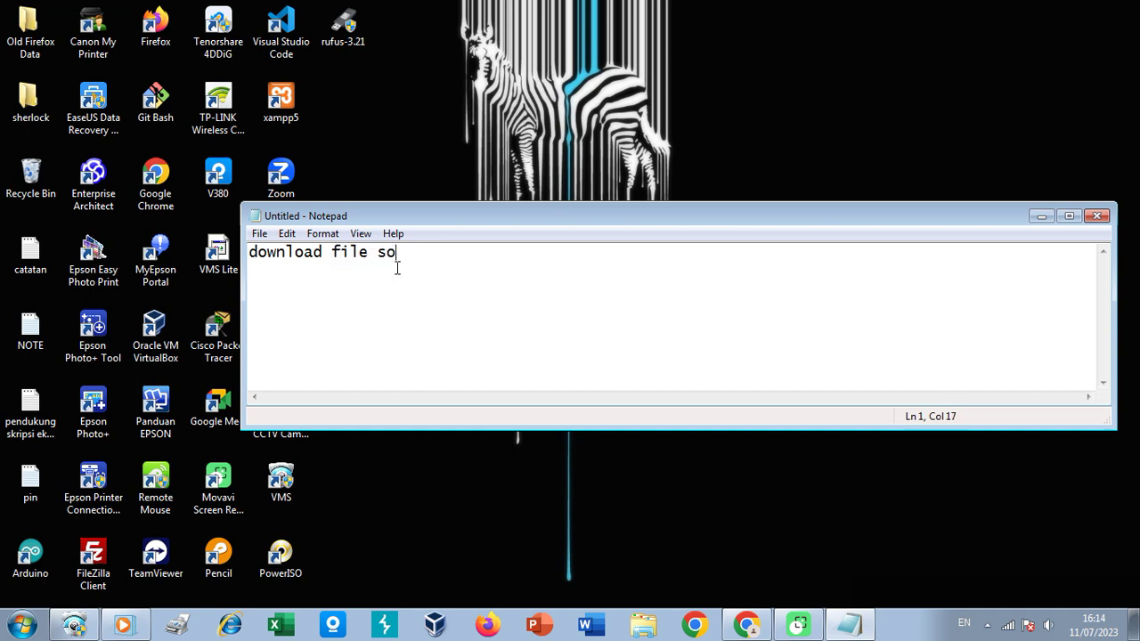
pyautogui.write('urce code di ')
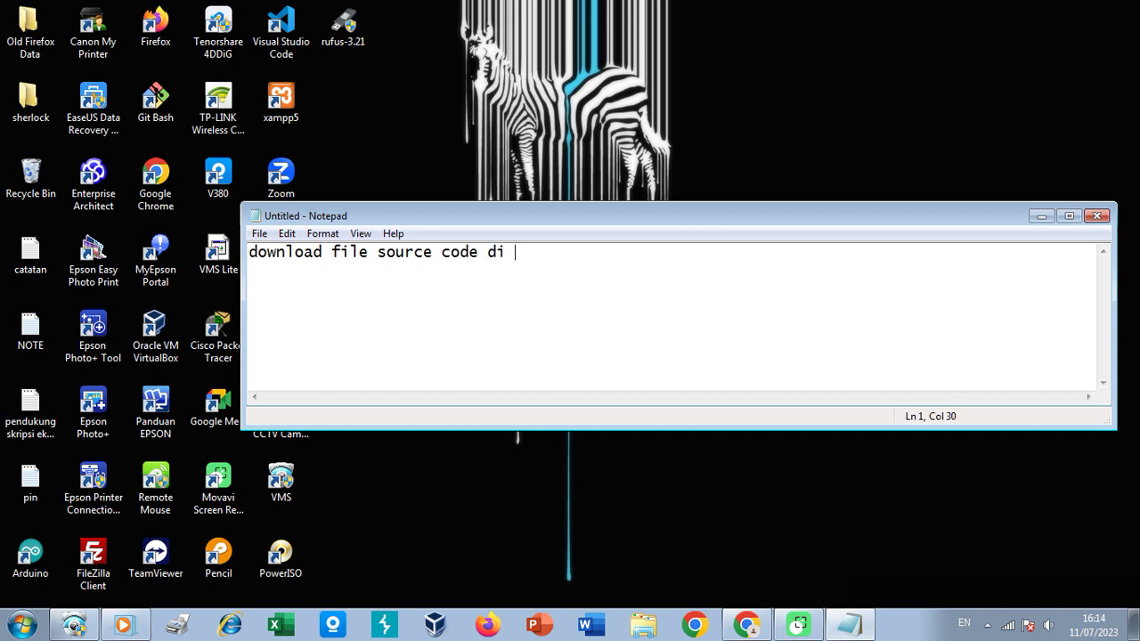
pyautogui.write('deskripsi :')
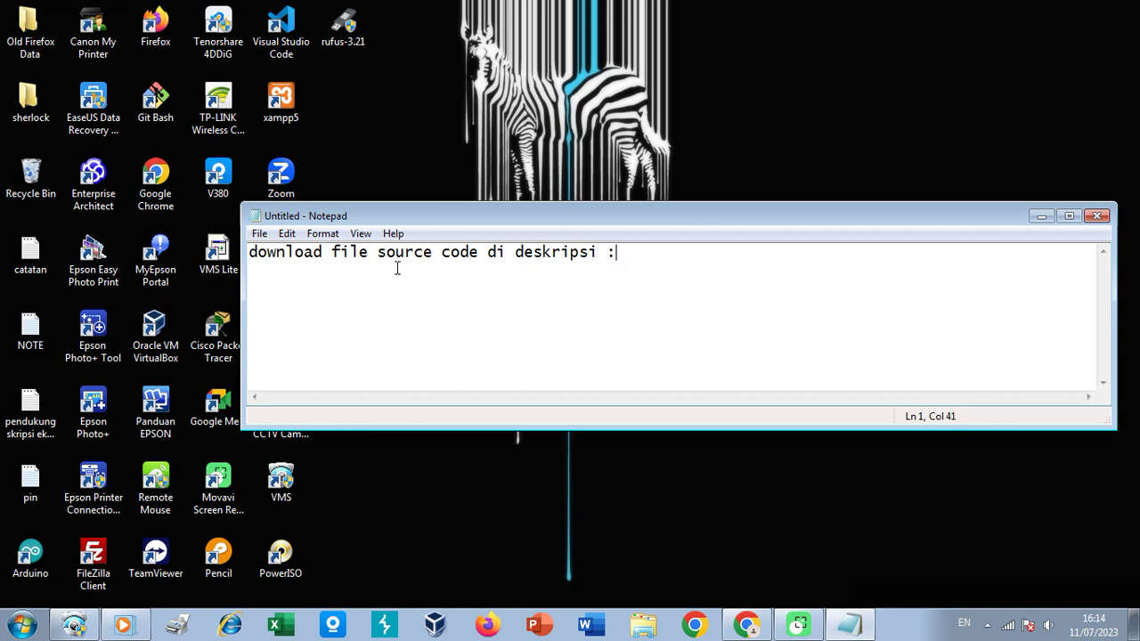
pyautogui.write(')')
pyautogui.click(606, 255)
pyautogui.write('video yout')
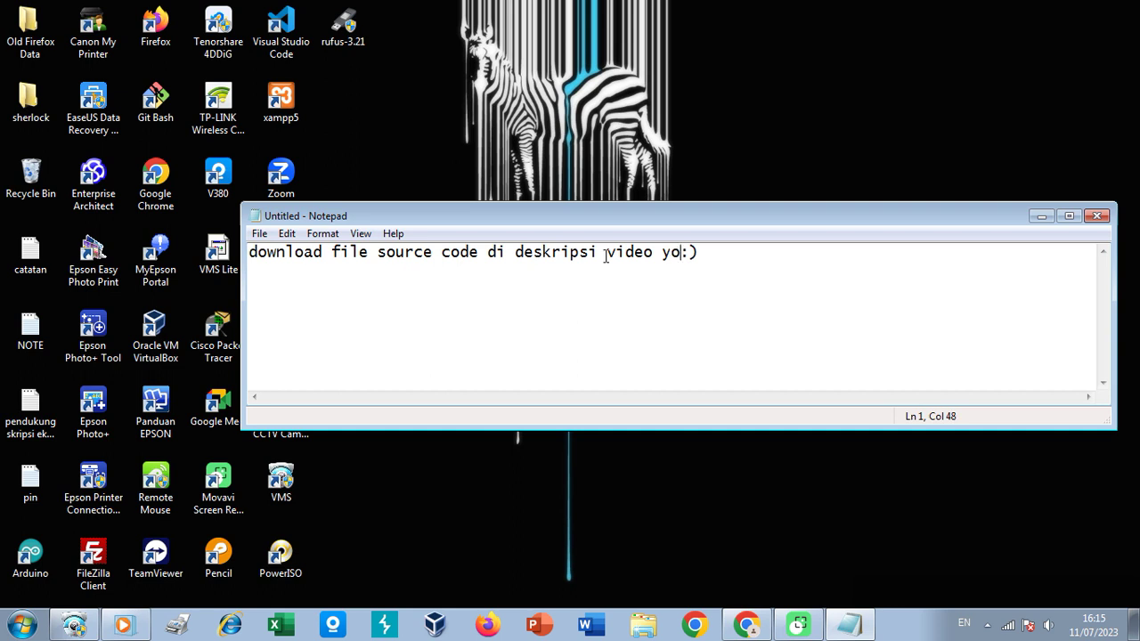
pyautogui.write('ube ya')
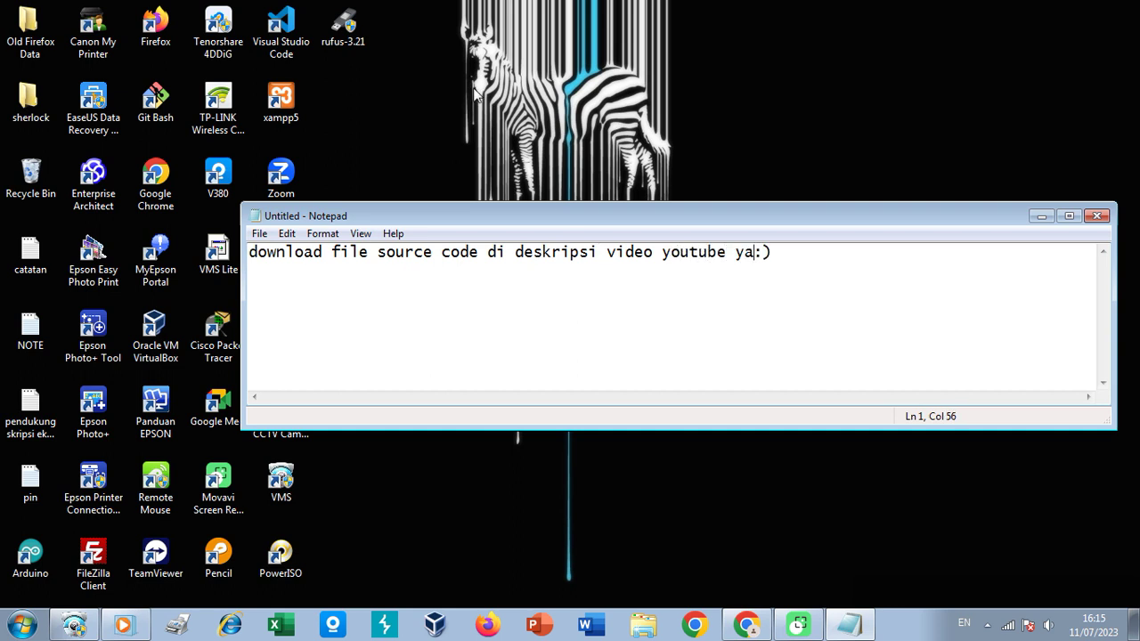
pyautogui.click(1040, 217)
# - Move the DFS zip archive from the desktop into the C:\xampp\htdocs folder
pyautogui.moveTo(794, 178); pyautogui.dragTo(864, 286)
pyautogui.rightClick(852, 252)
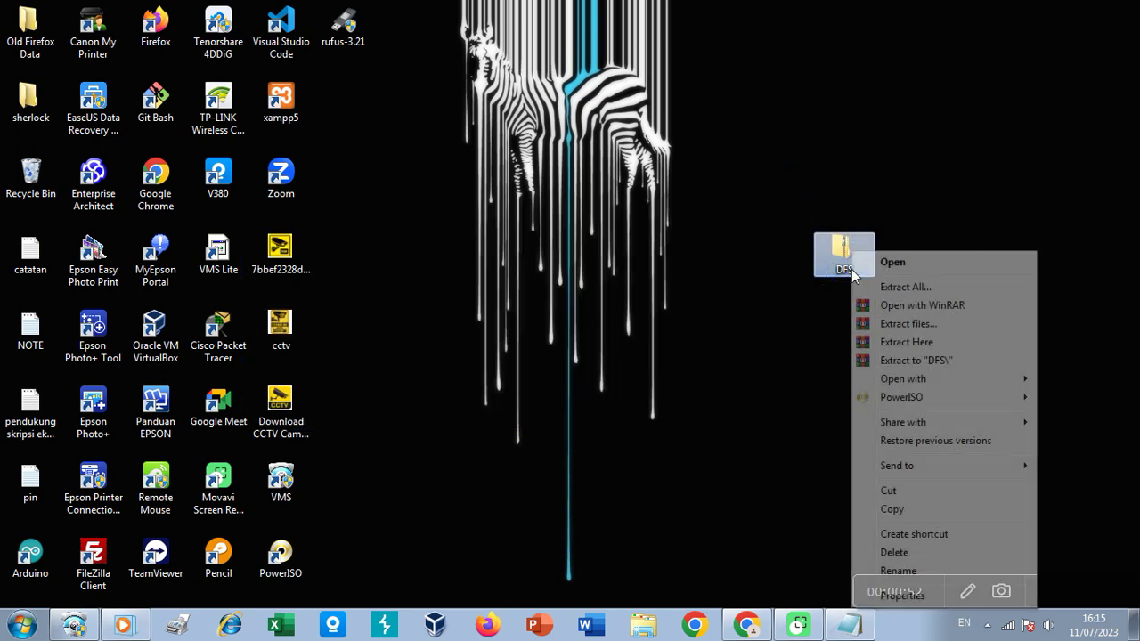
pyautogui.click(920, 491)
pyautogui.click(641, 626)
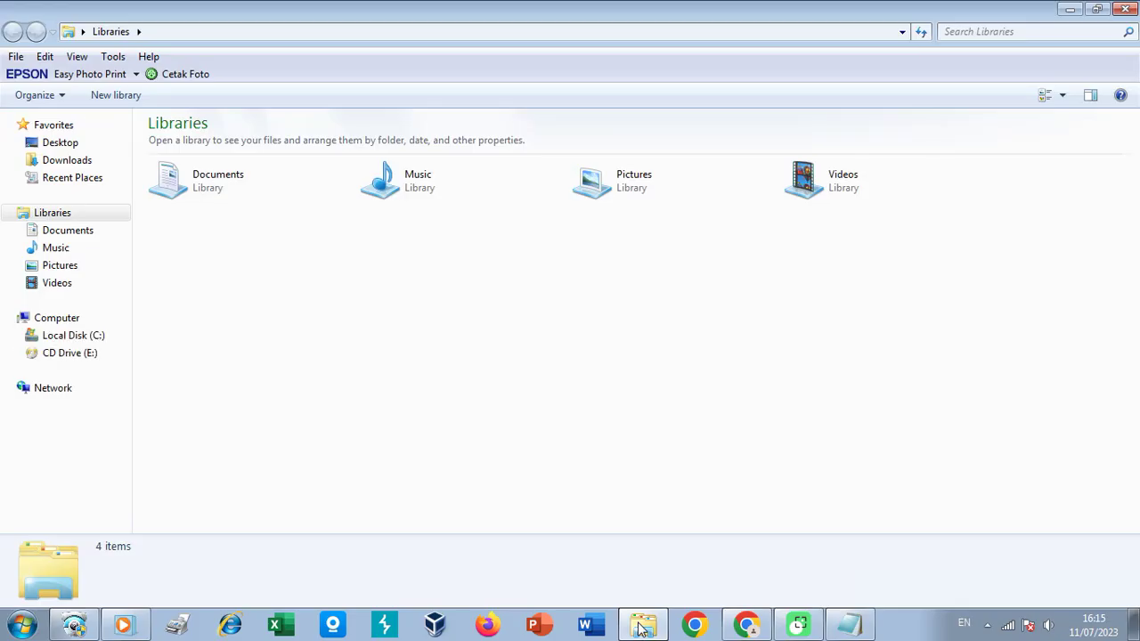
pyautogui.click(95, 337)
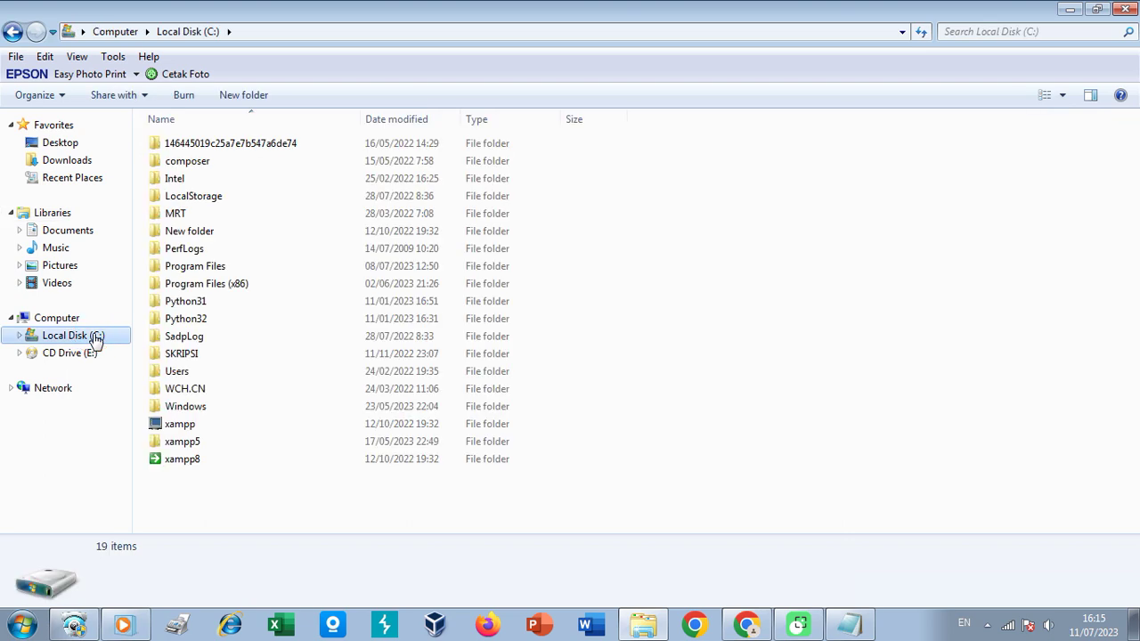
pyautogui.doubleClick(219, 426)
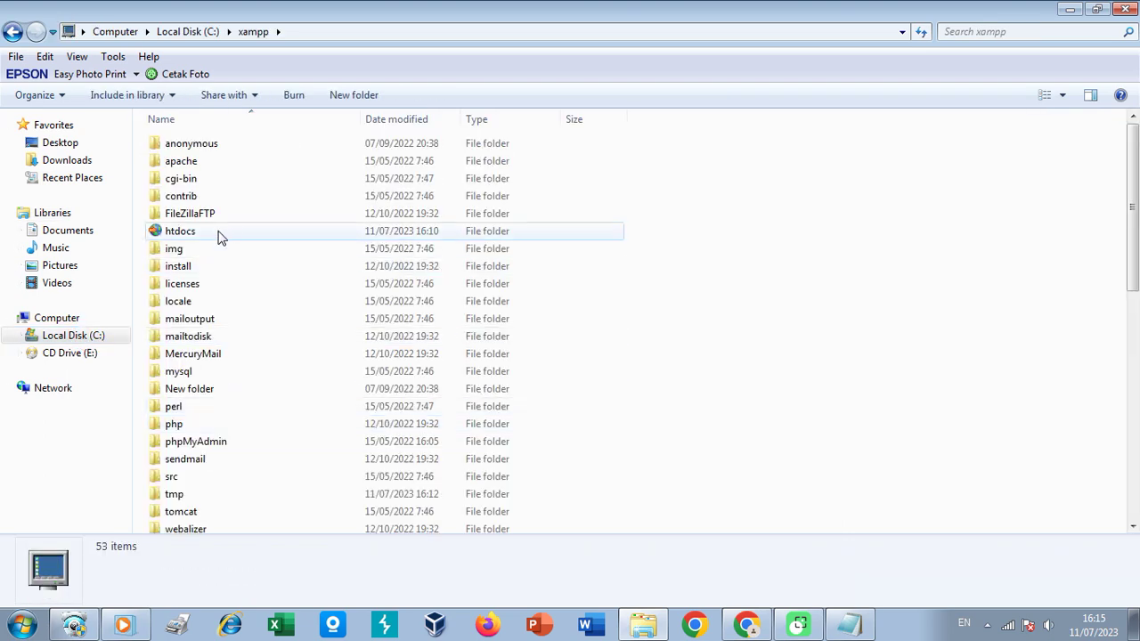
pyautogui.doubleClick(220, 234)
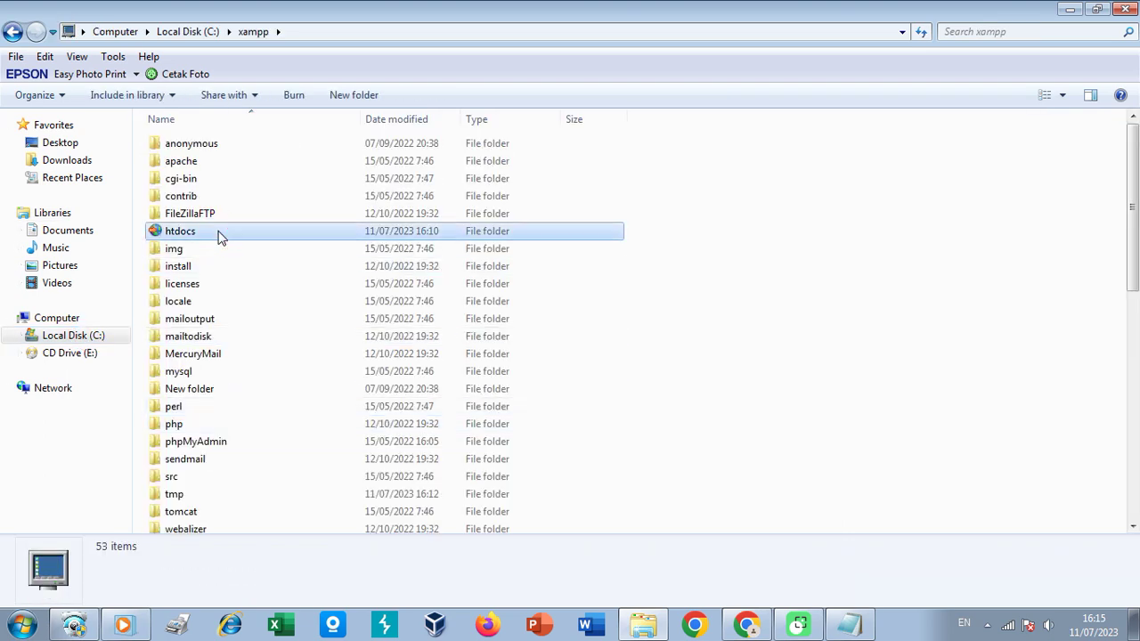
pyautogui.rightClick(698, 228)
pyautogui.click(751, 340)
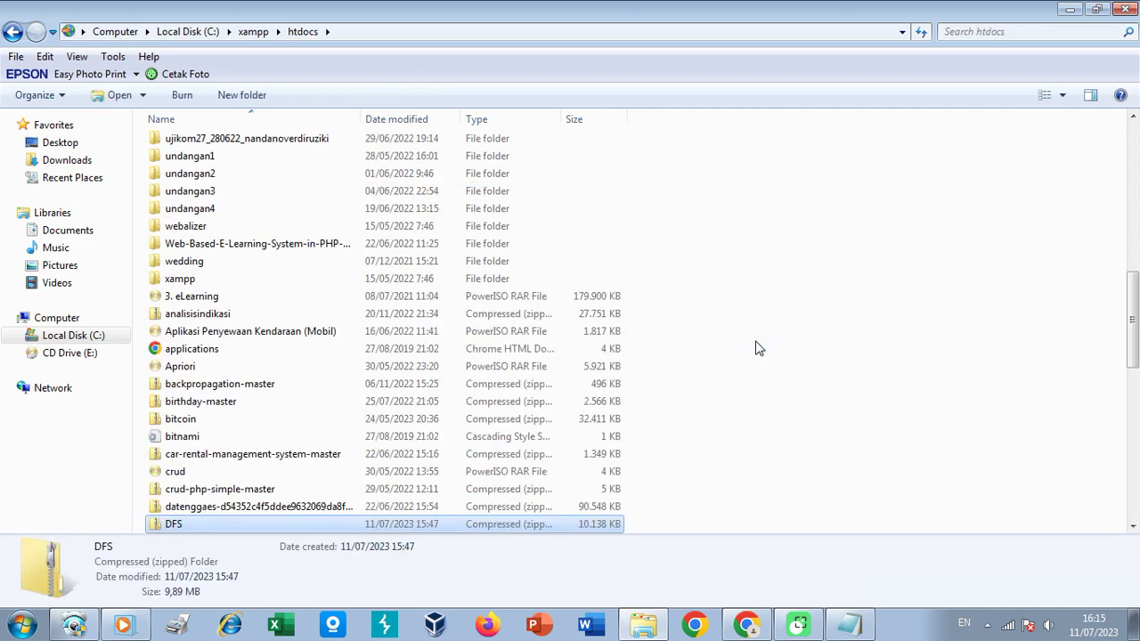
# - Extract the DFS archive directly into htdocs and check the contents of the extracted DFS folder
pyautogui.rightClick(234, 522)
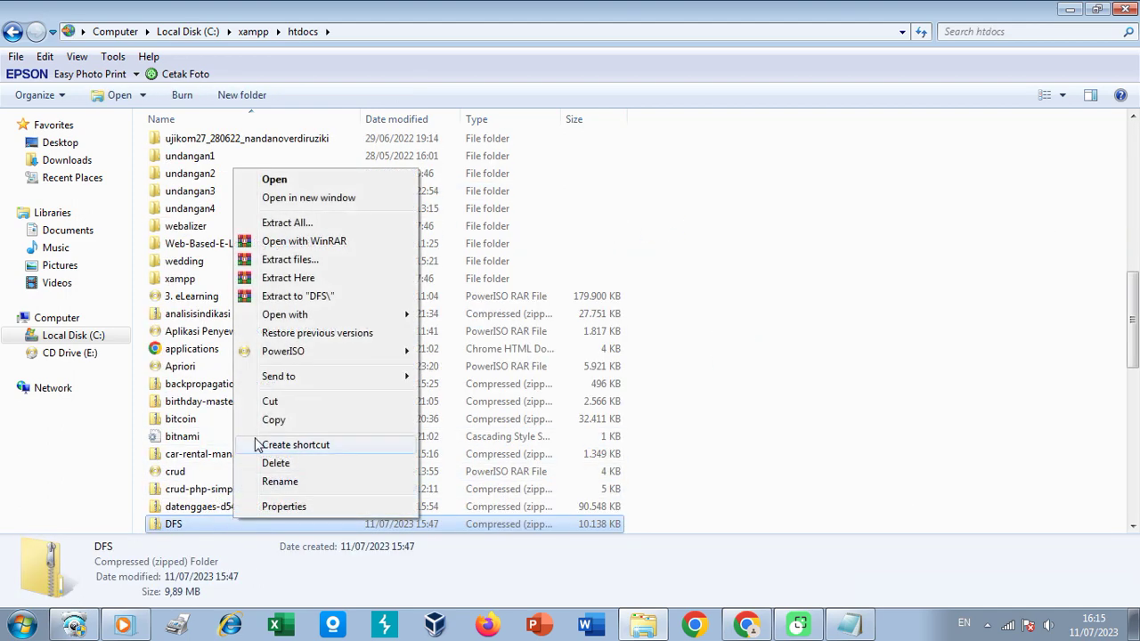
pyautogui.click(290, 278)
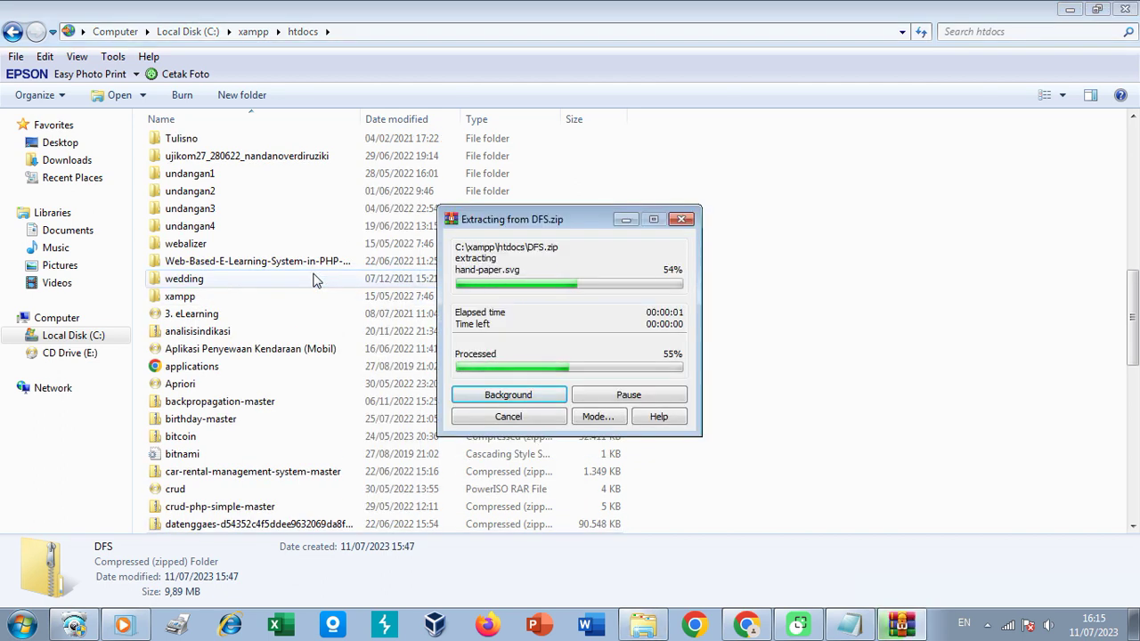
pyautogui.scroll(9, 313, 280)
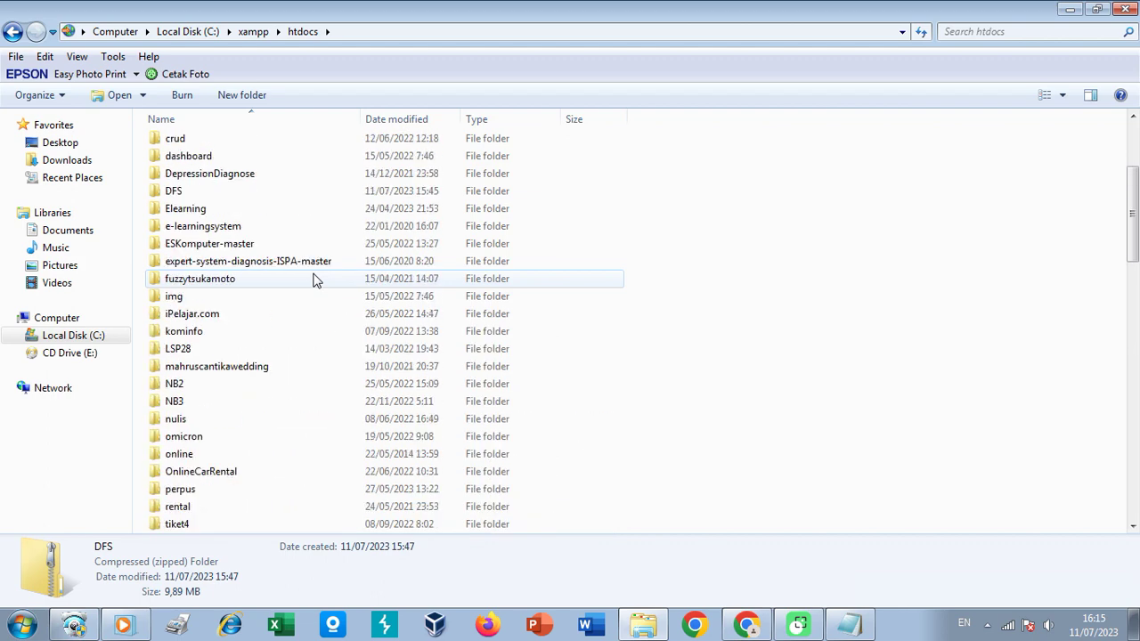
pyautogui.click(250, 191)
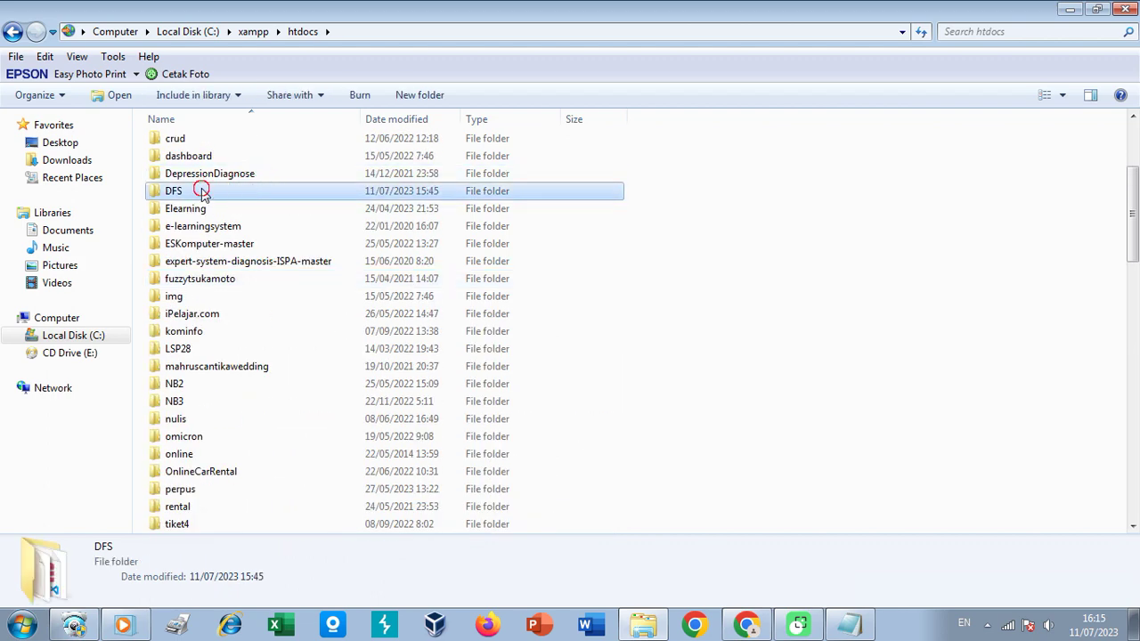
pyautogui.doubleClick(201, 192)
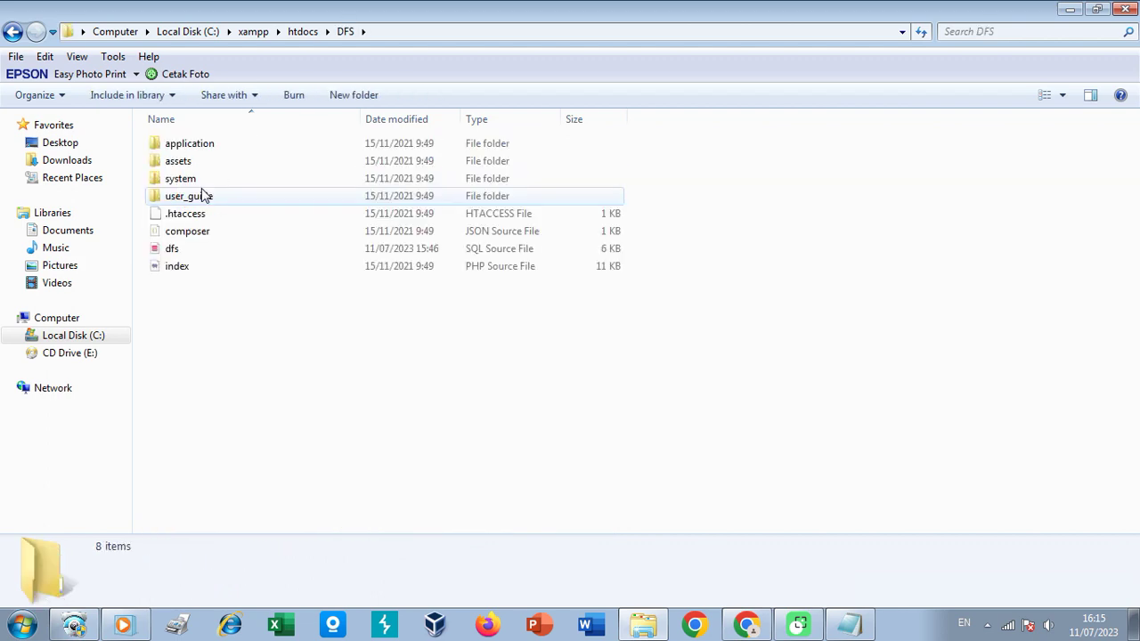
pyautogui.click(1068, 9)
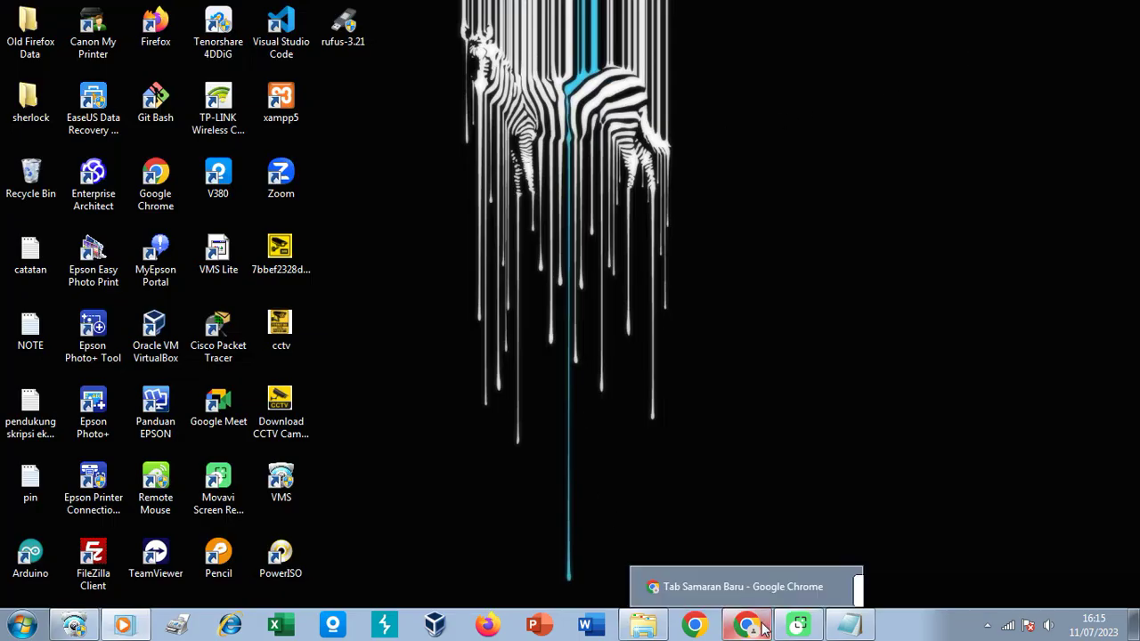
# - Switch to the incognito Chrome window and load localhost/DFS
pyautogui.click(762, 628)
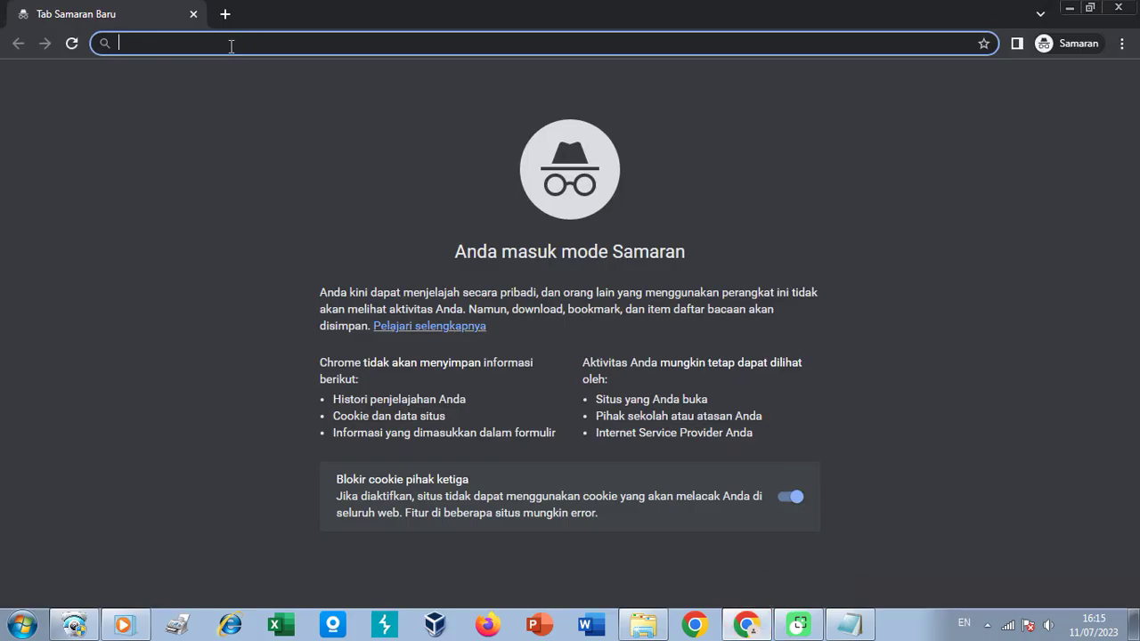
pyautogui.write('lo')
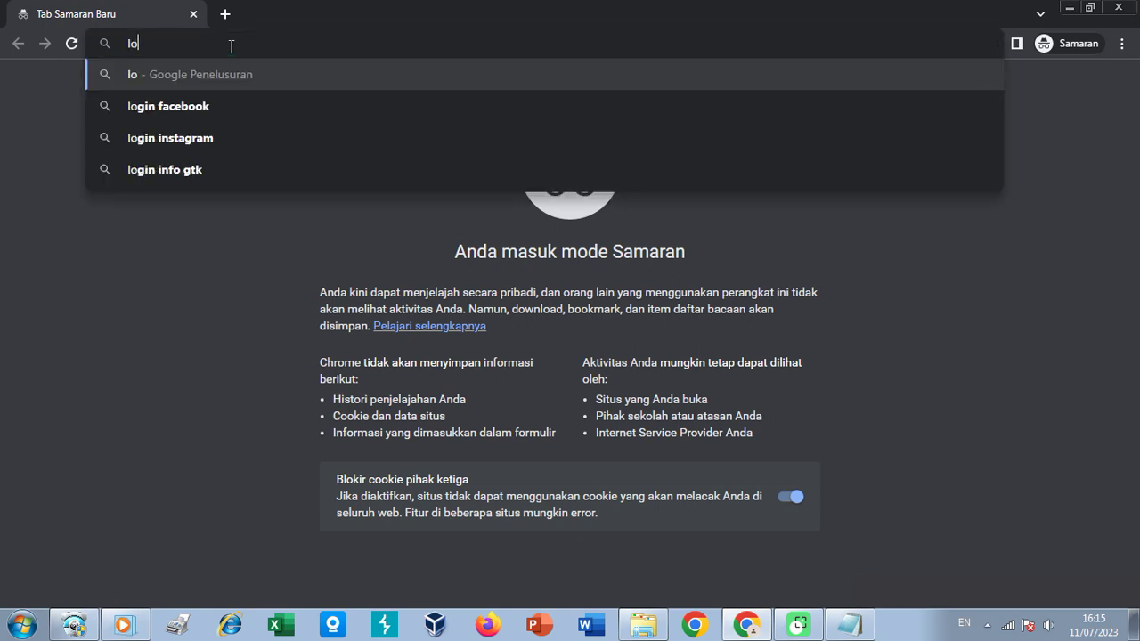
pyautogui.write('calho')
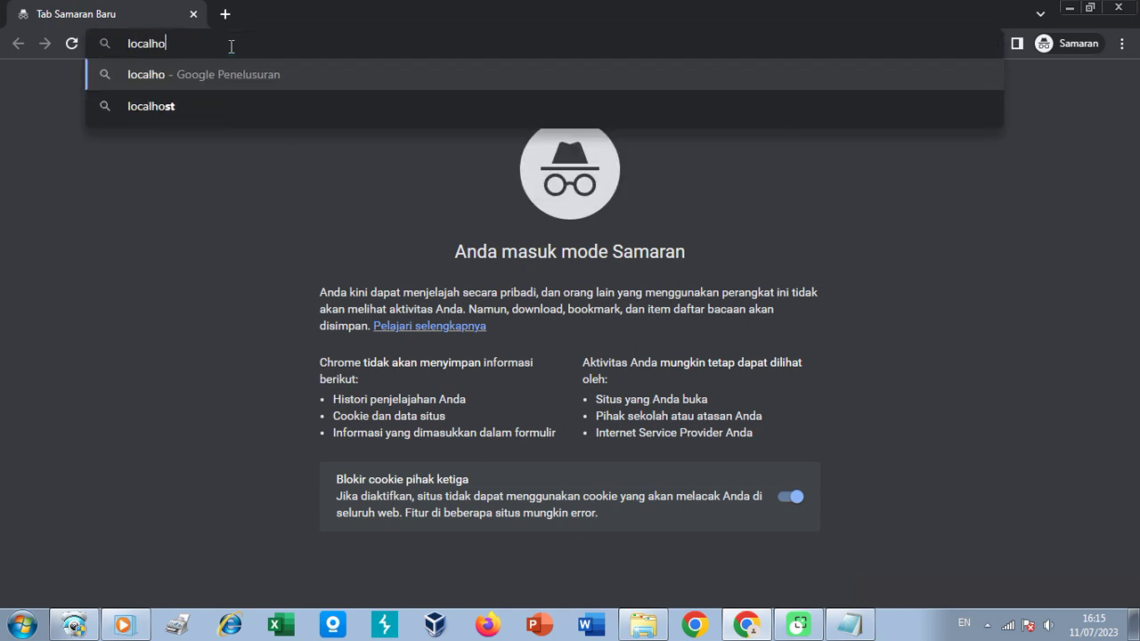
pyautogui.write('st/')
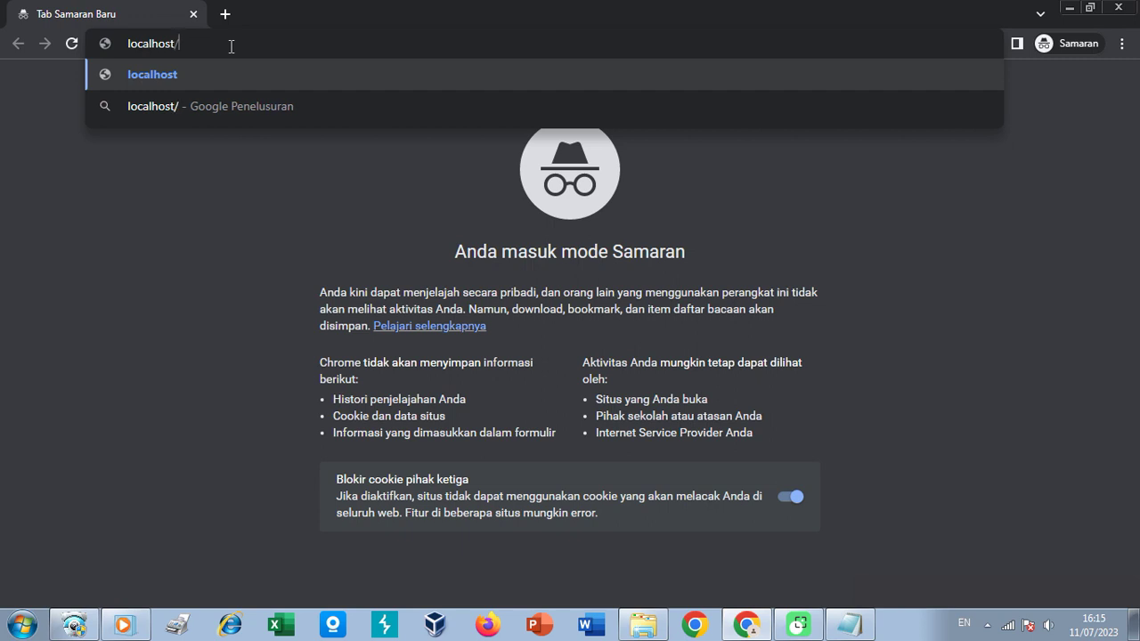
pyautogui.write('DFS')
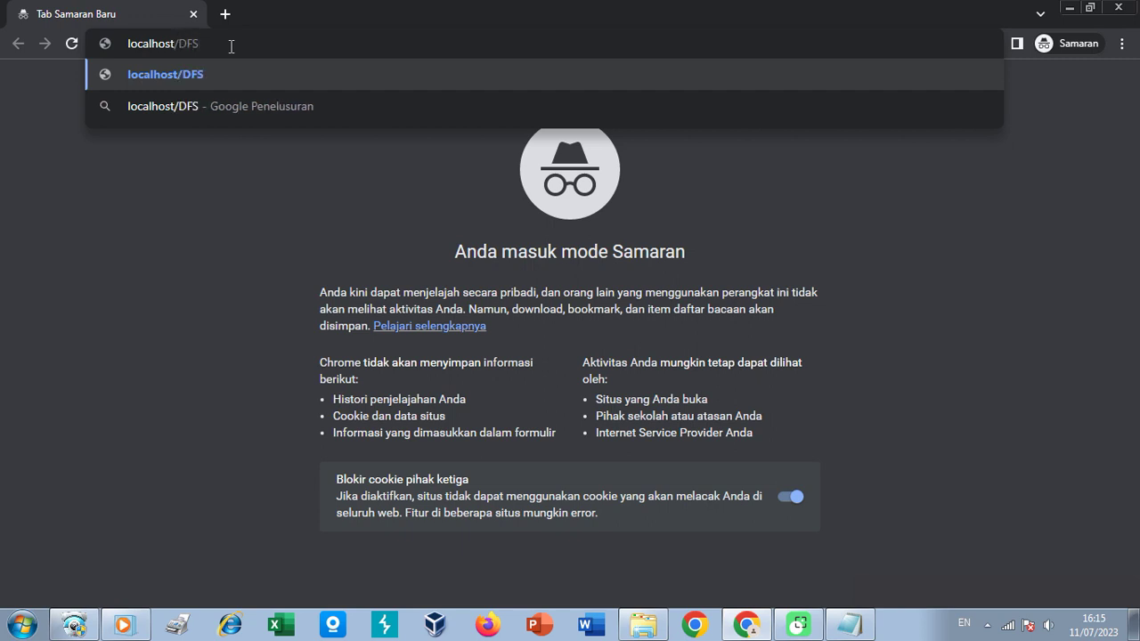
pyautogui.press('Return')
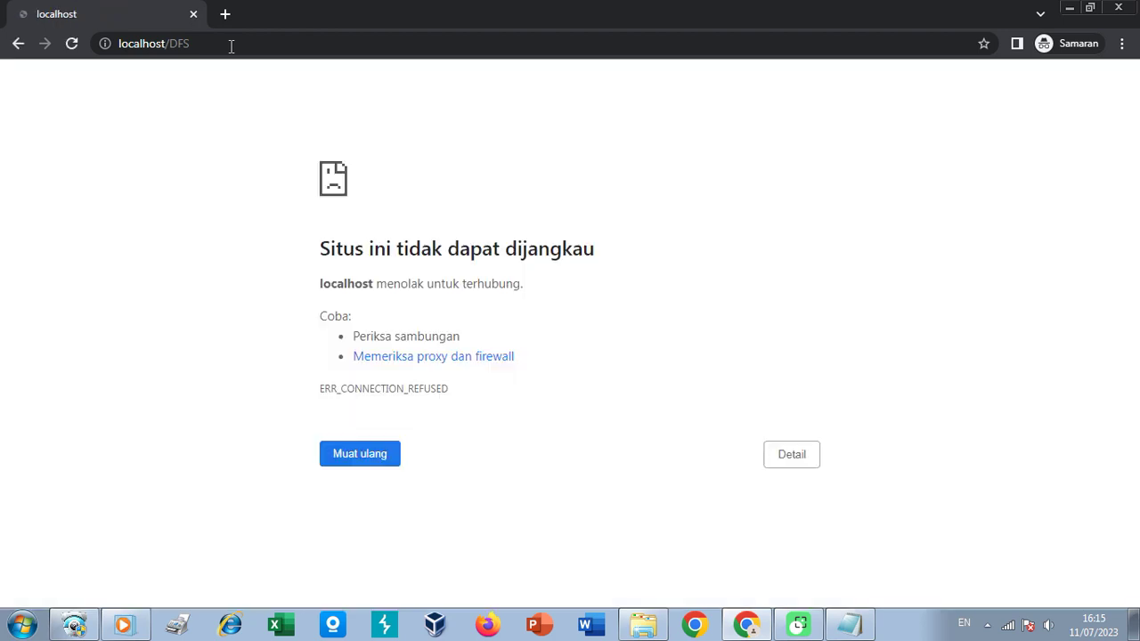
pyautogui.press('F5')
# - Bring up the XAMPP Control Panel from the background, start Apache and MySQL, and minimize it
pyautogui.click(986, 625)
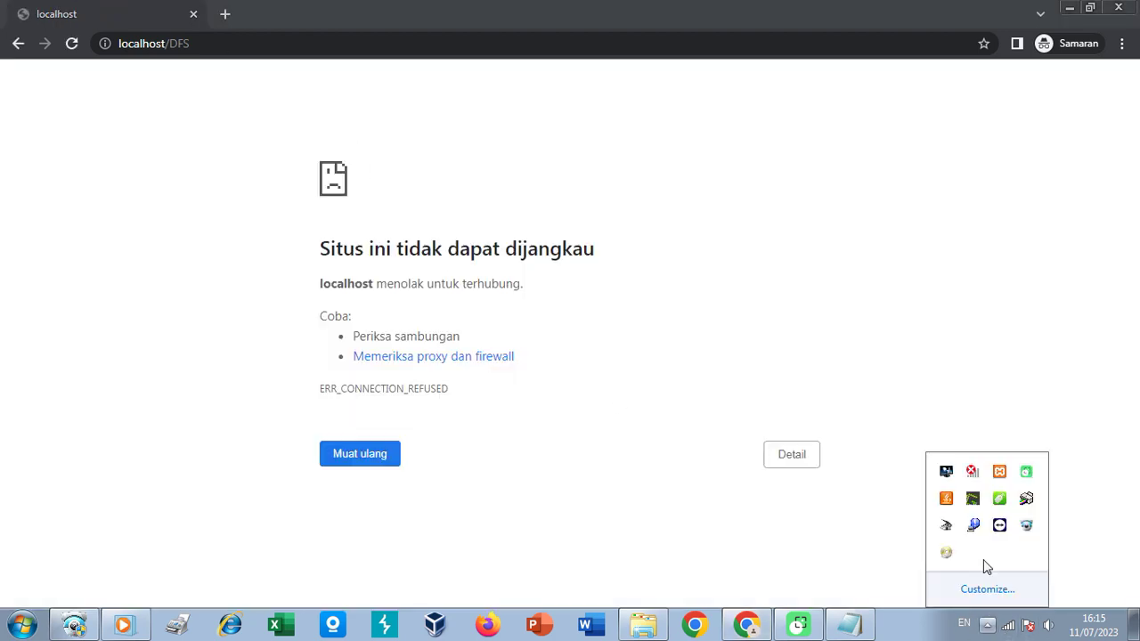
pyautogui.rightClick(1010, 479)
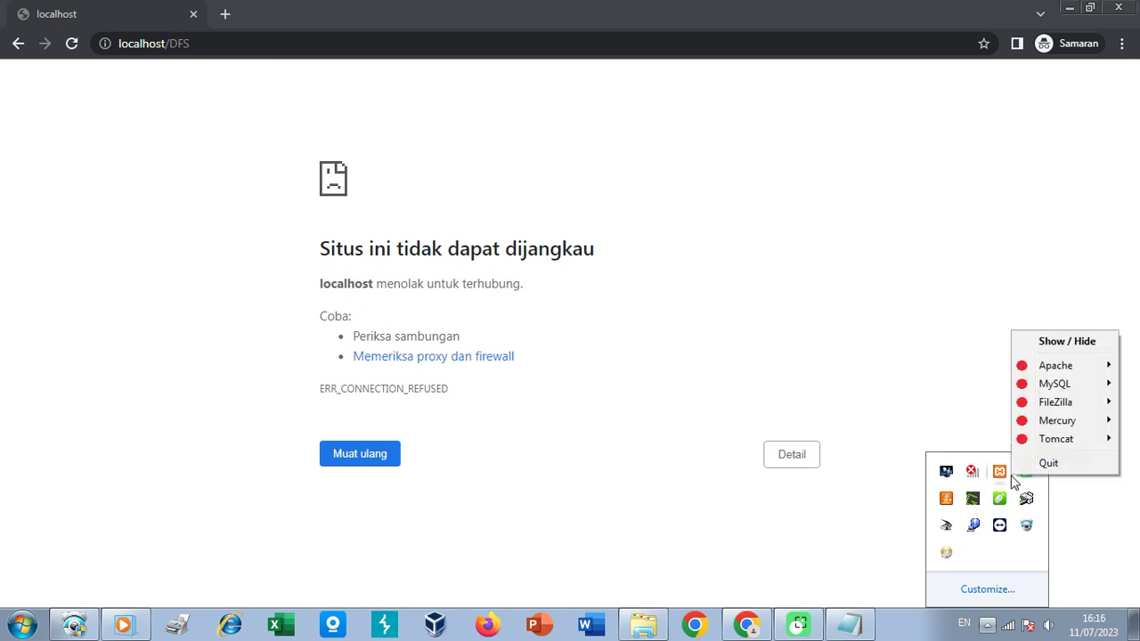
pyautogui.click(1066, 343)
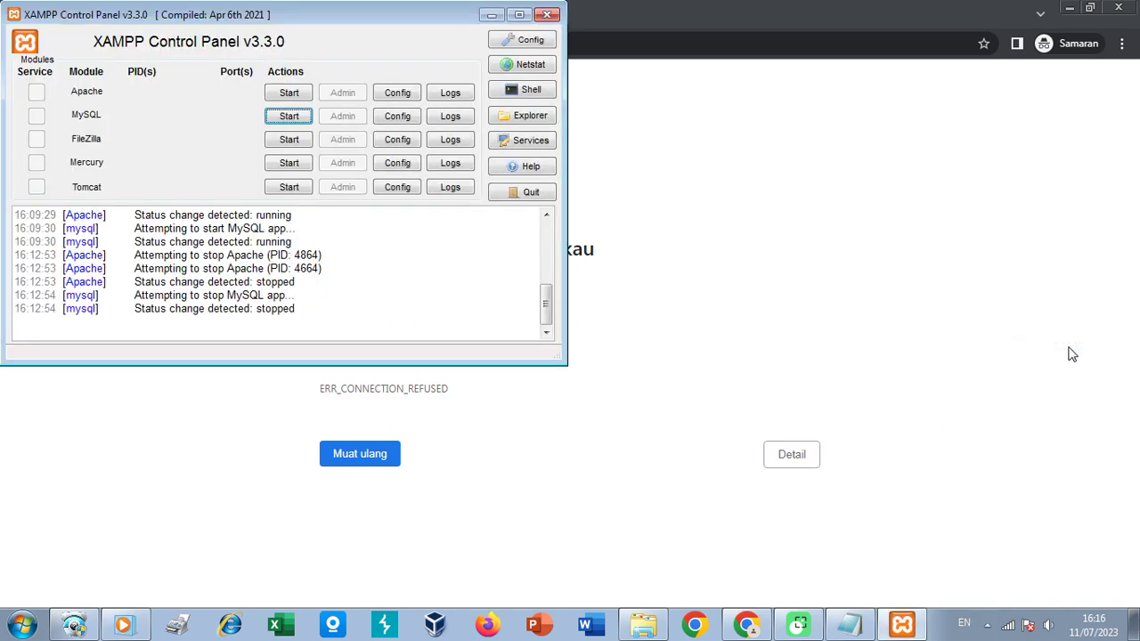
pyautogui.click(286, 94)
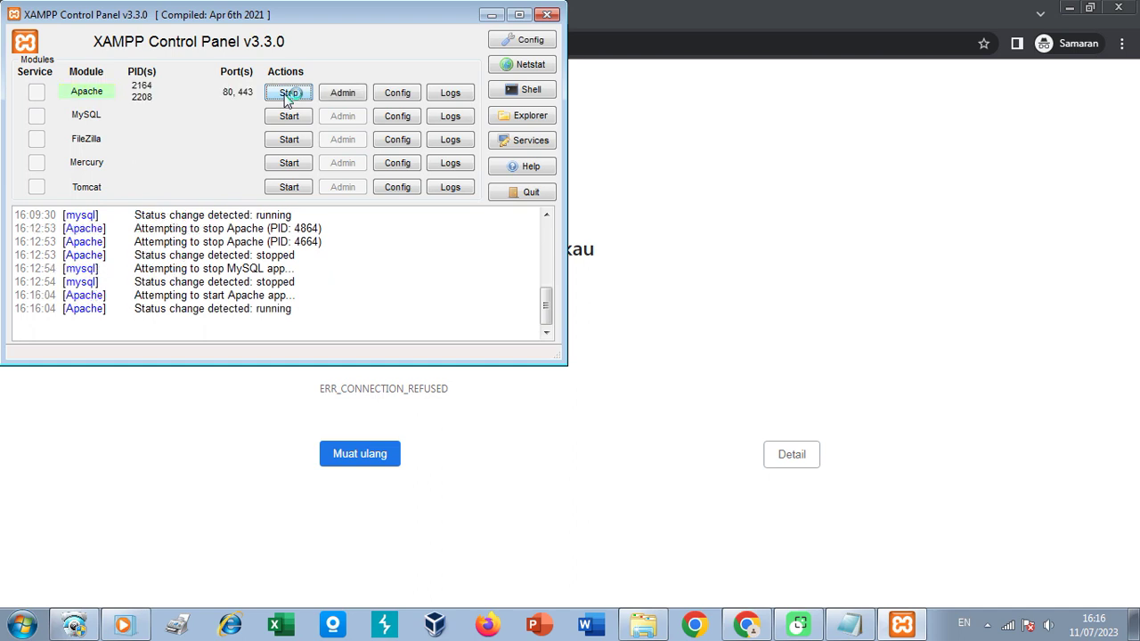
pyautogui.click(291, 117)
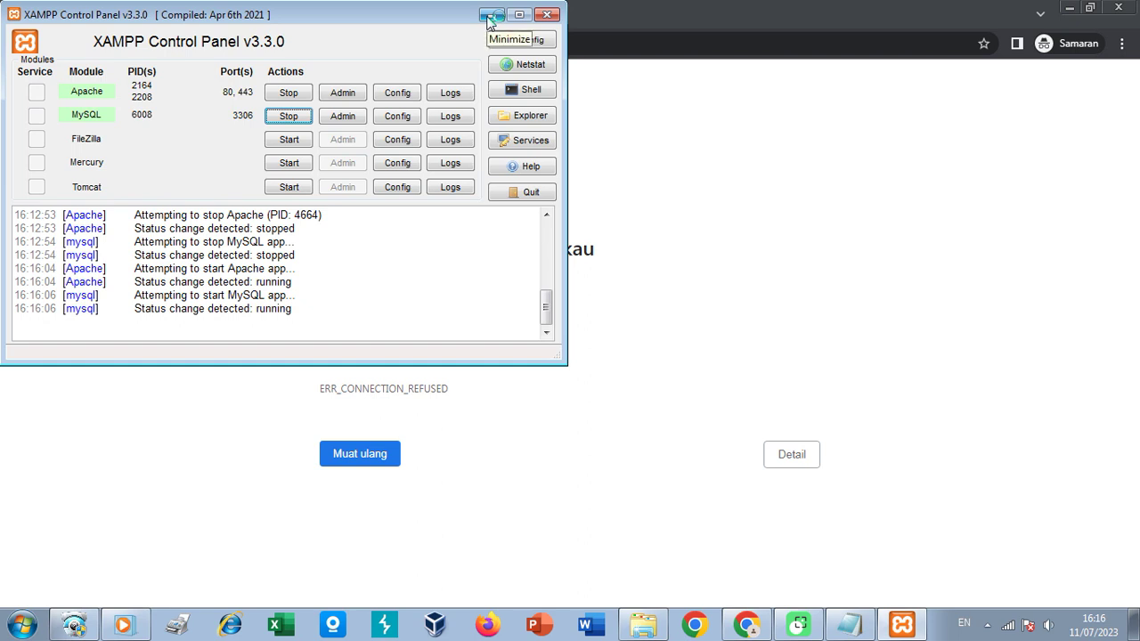
pyautogui.click(491, 16)
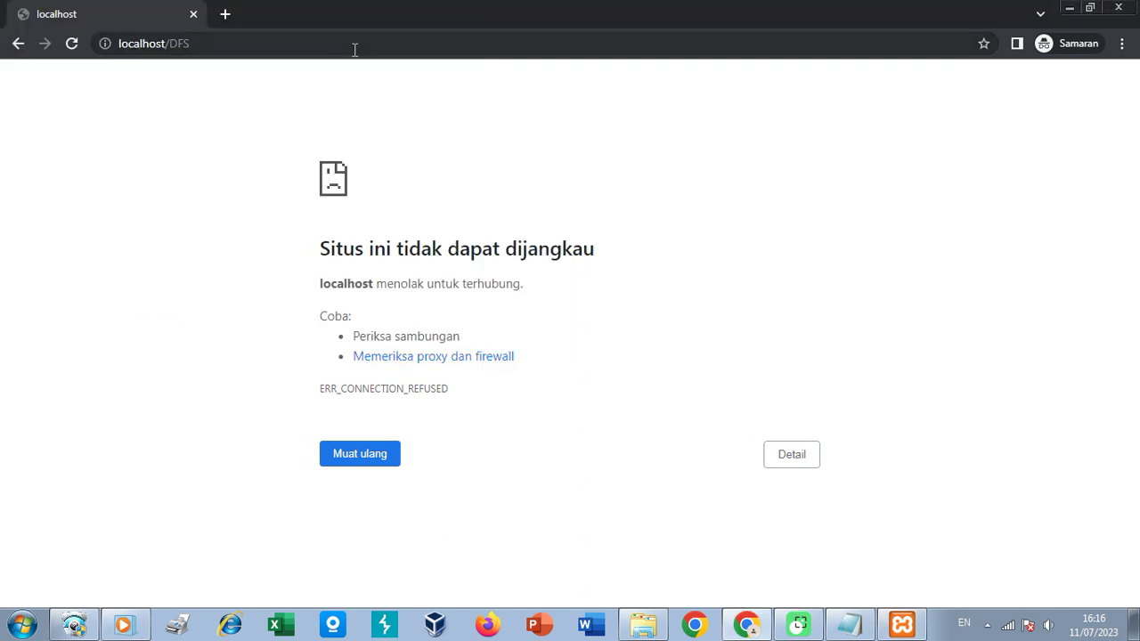
# - Reload the localhost/DFS page, dismiss the translation prompt and highlight the database name error in the message
pyautogui.click(360, 457)
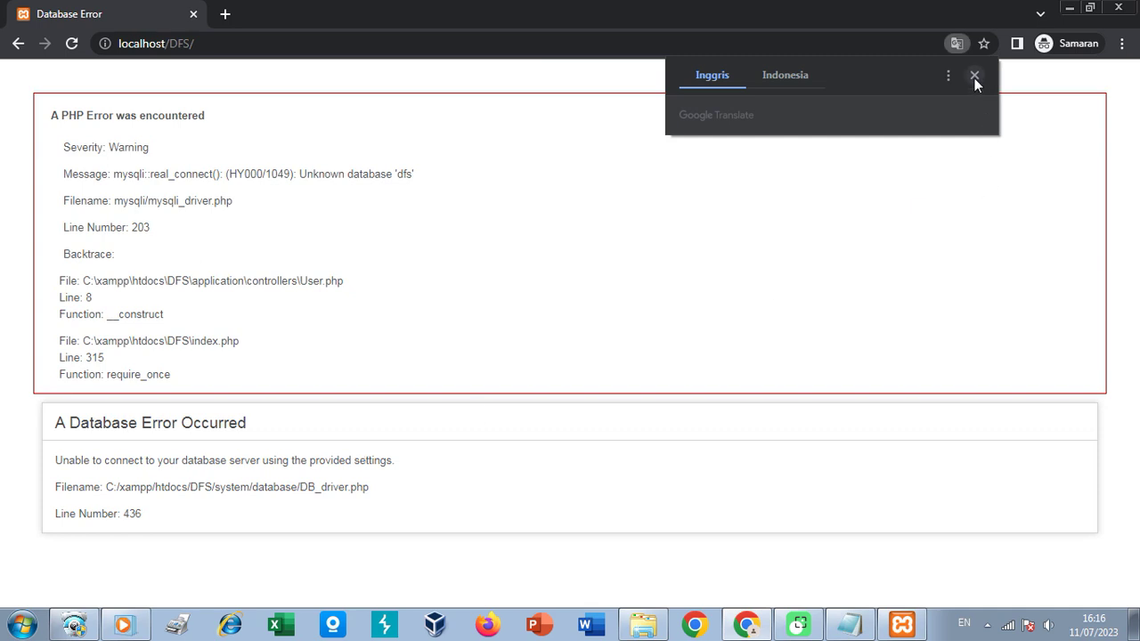
pyautogui.click(974, 76)
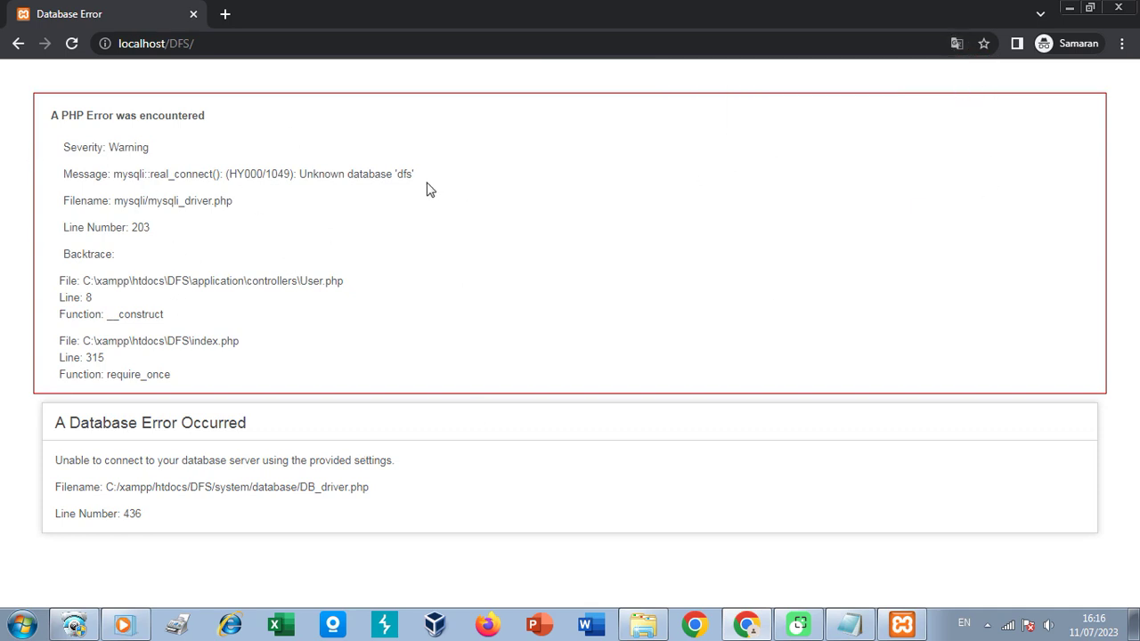
pyautogui.moveTo(303, 174); pyautogui.dragTo(415, 184)
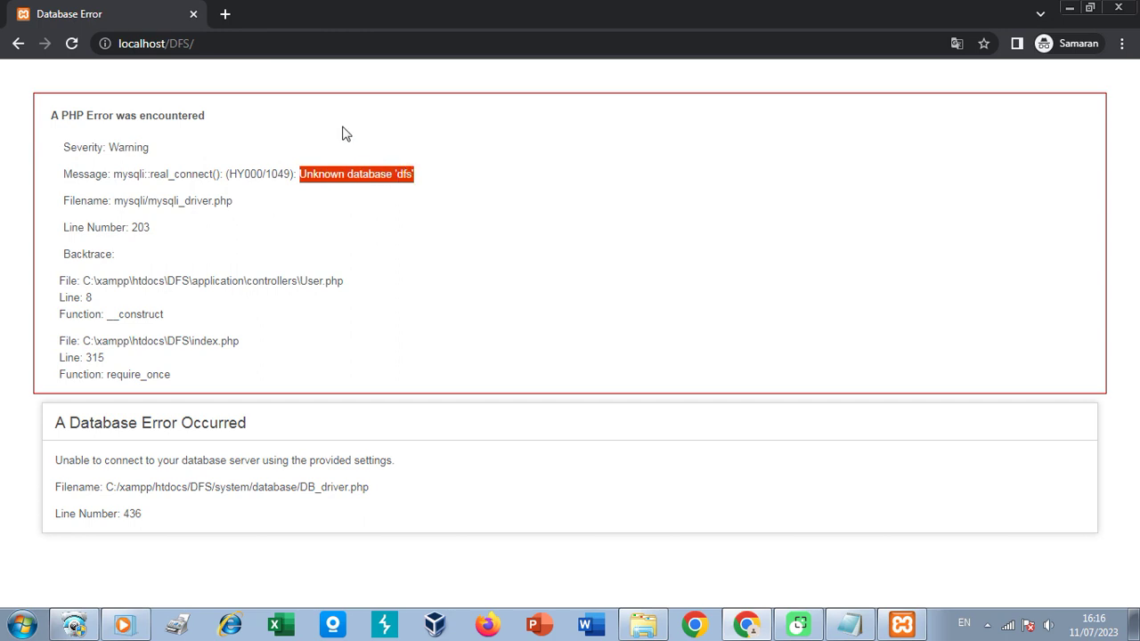
# - Open localhost/phpmyadmin in a new browser tab
pyautogui.click(225, 14)
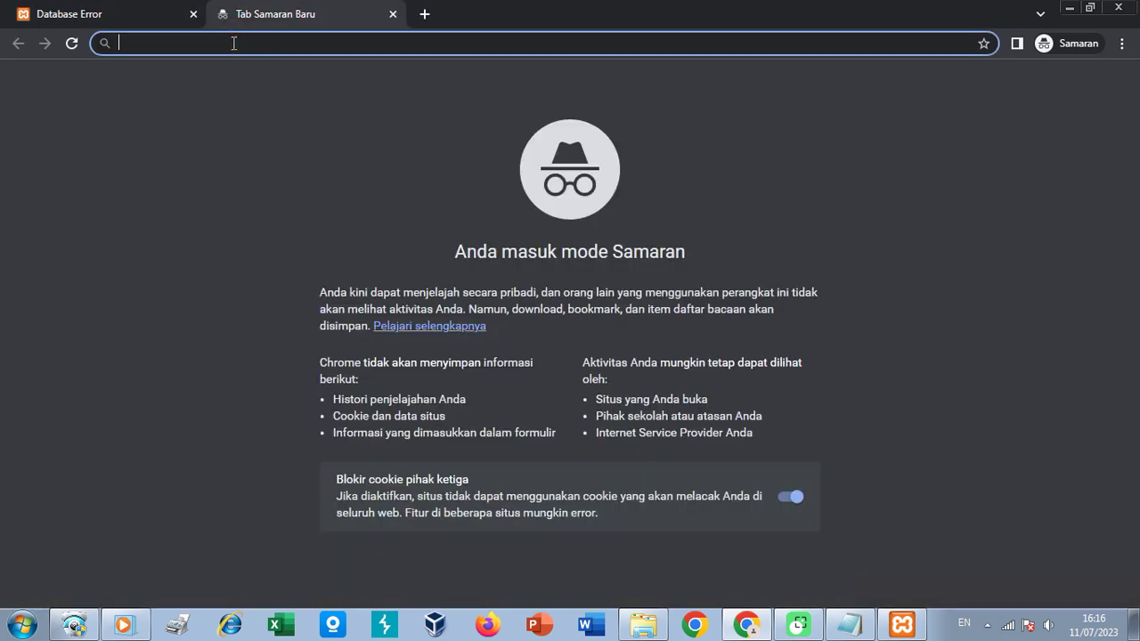
pyautogui.write('local')
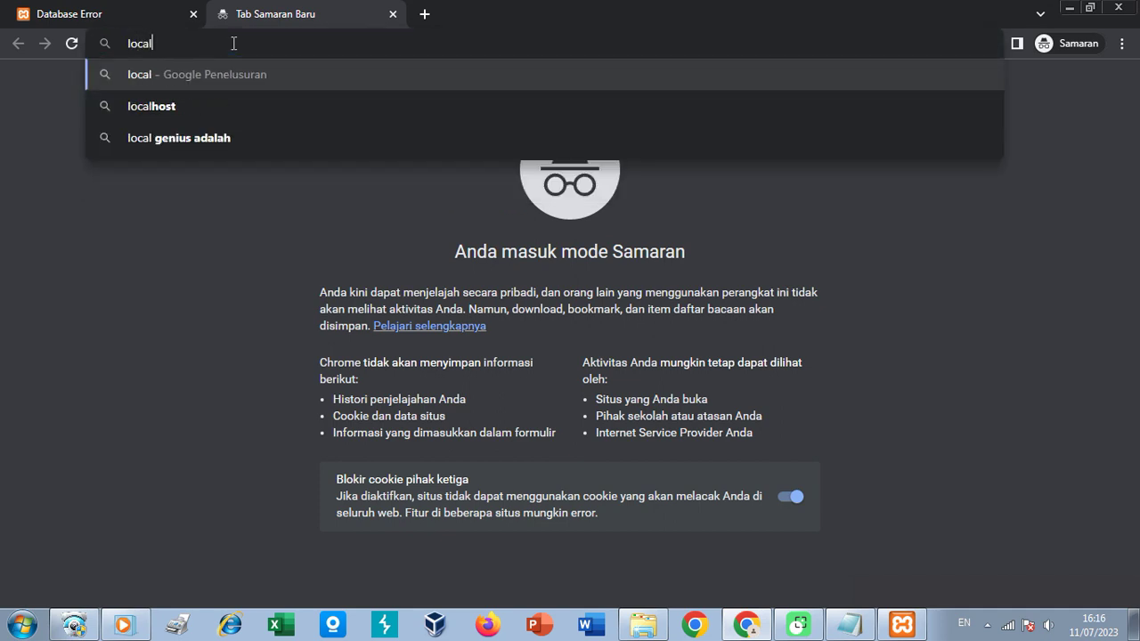
pyautogui.write('ho')
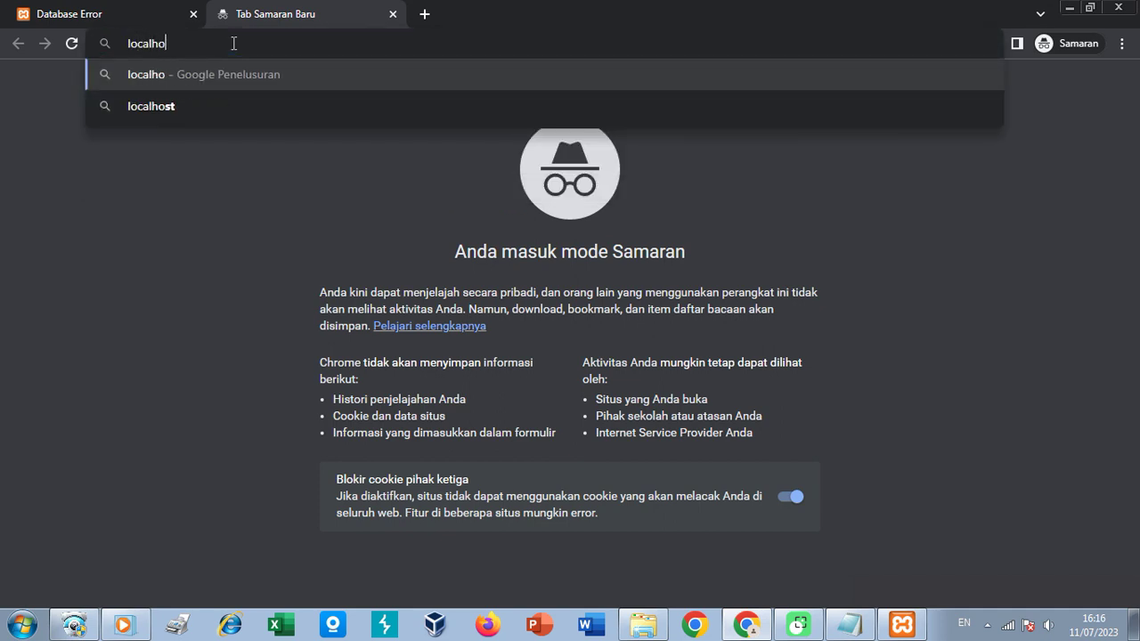
pyautogui.write('st.php')
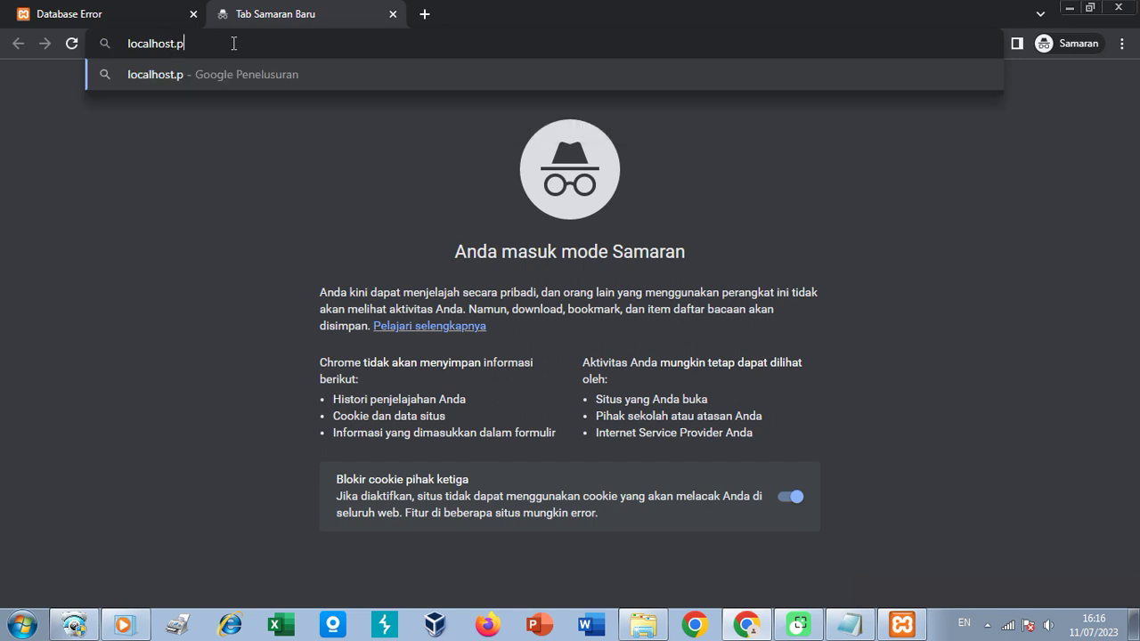
pyautogui.press('BackSpace')
pyautogui.press('BackSpace')
pyautogui.press('BackSpace')
pyautogui.press('BackSpace')
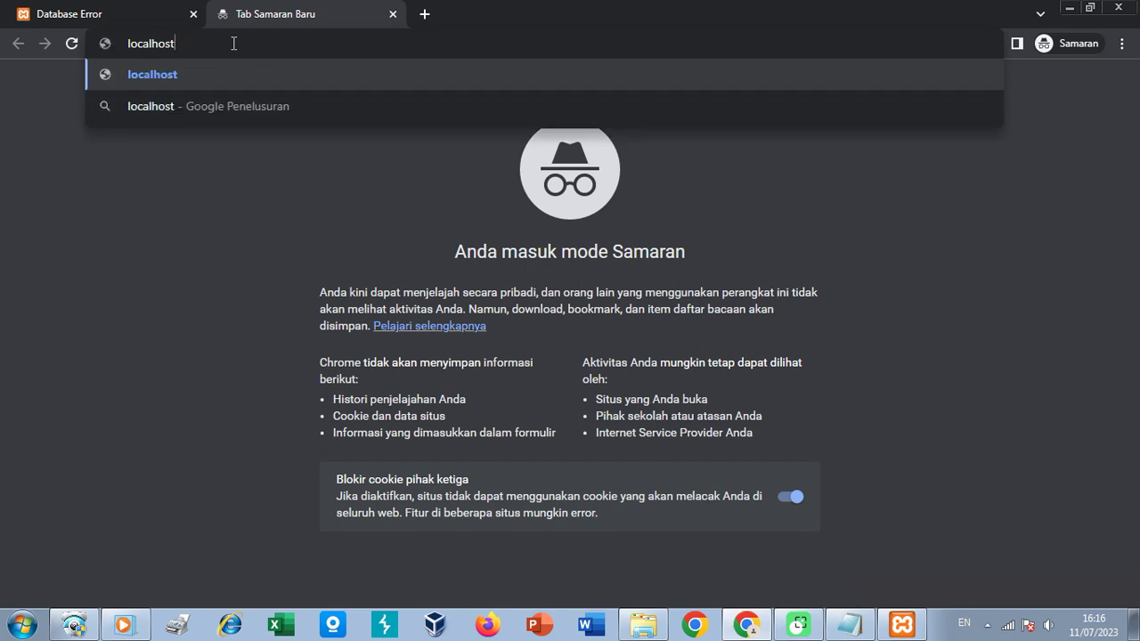
pyautogui.write('/p')
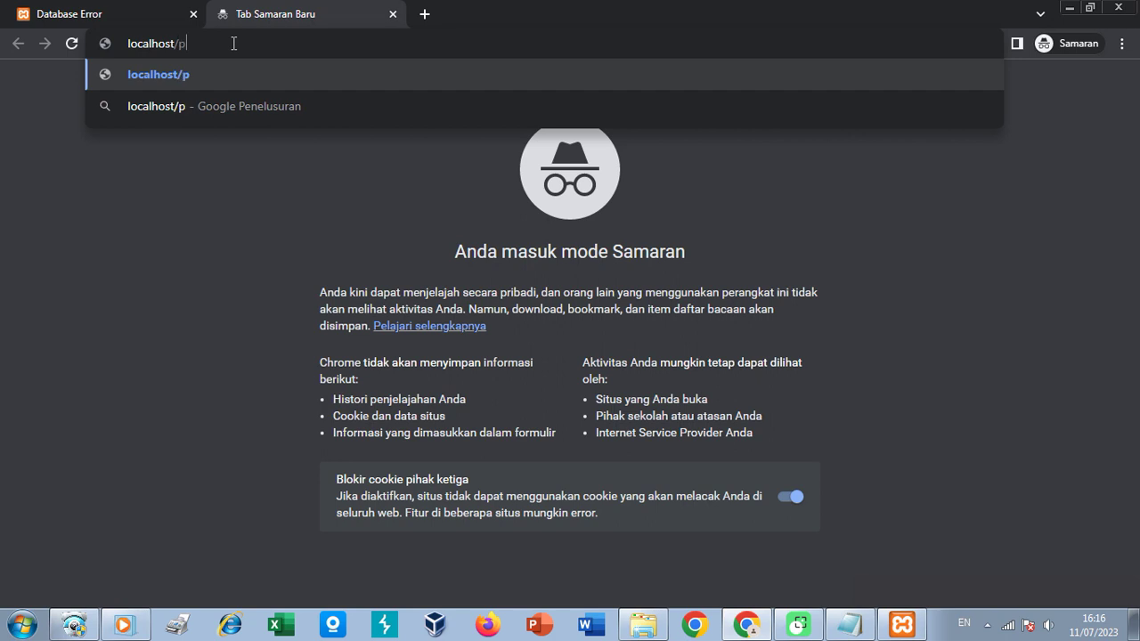
pyautogui.write('hpmyadmin')
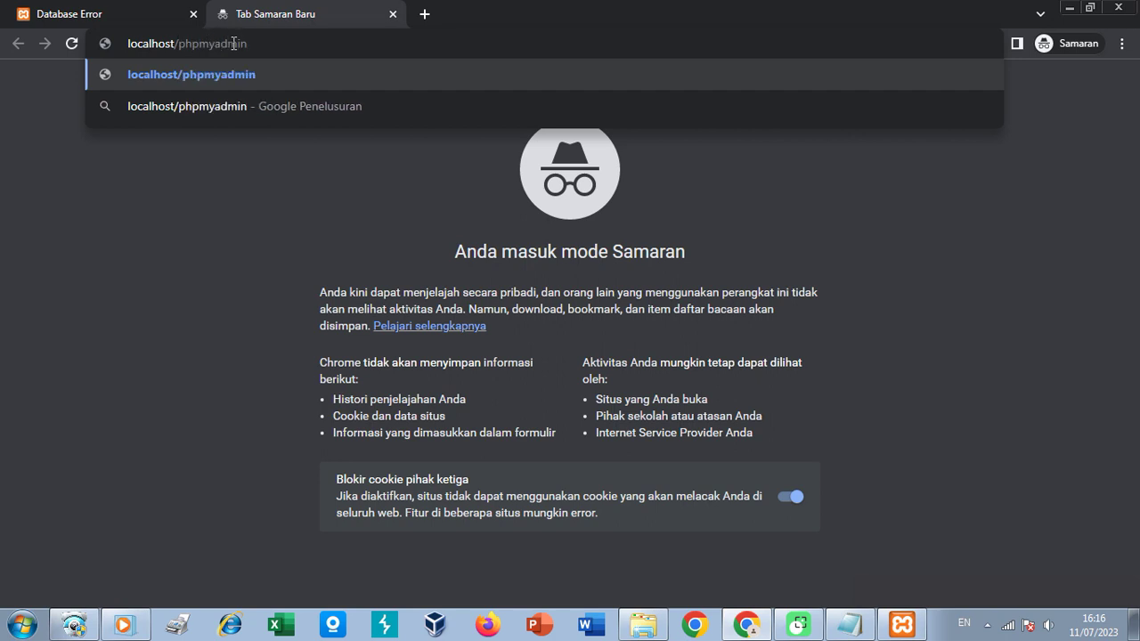
pyautogui.press('Return')
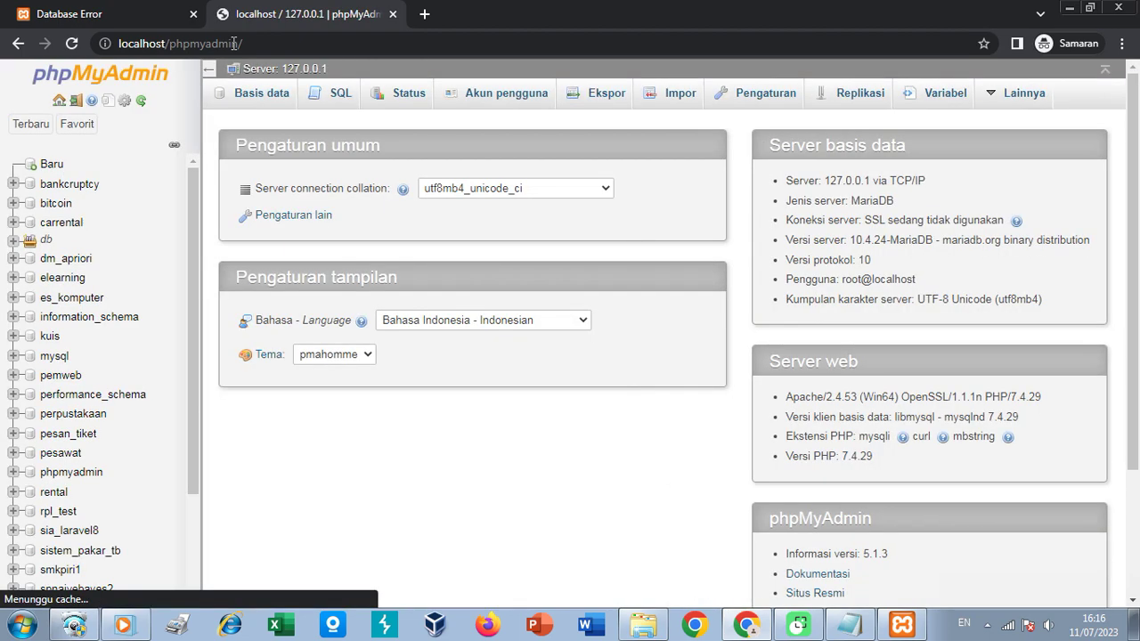
# - Open phpMyAdmin's new-database form and copy the missing database's name, dfs, from the error message on the DFS page
pyautogui.click(52, 167)
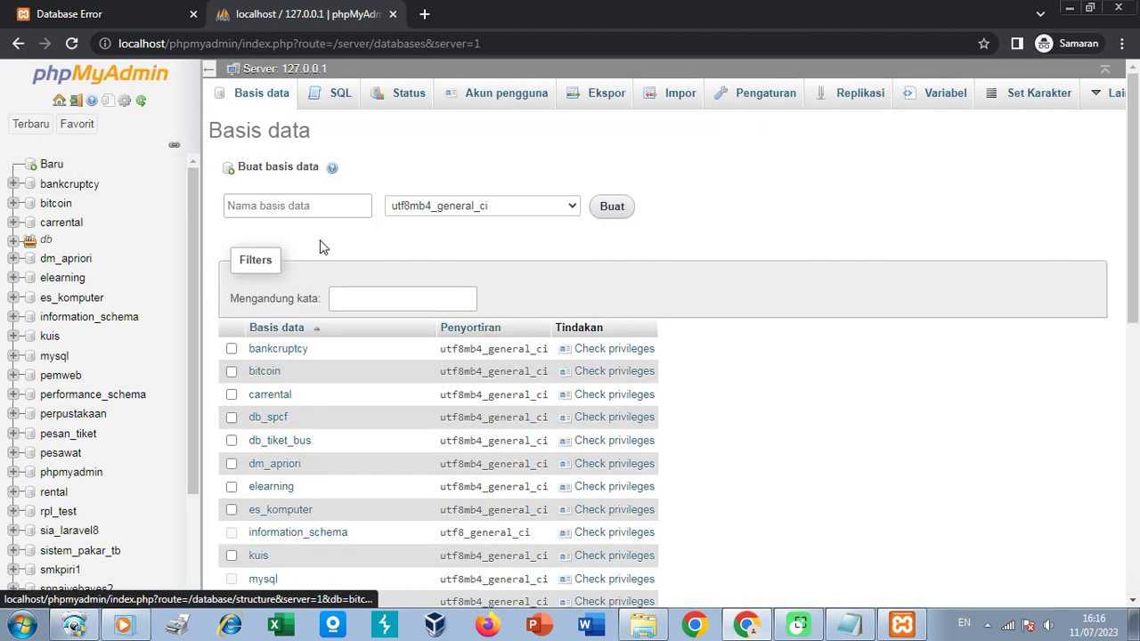
pyautogui.click(288, 205)
pyautogui.click(49, 164)
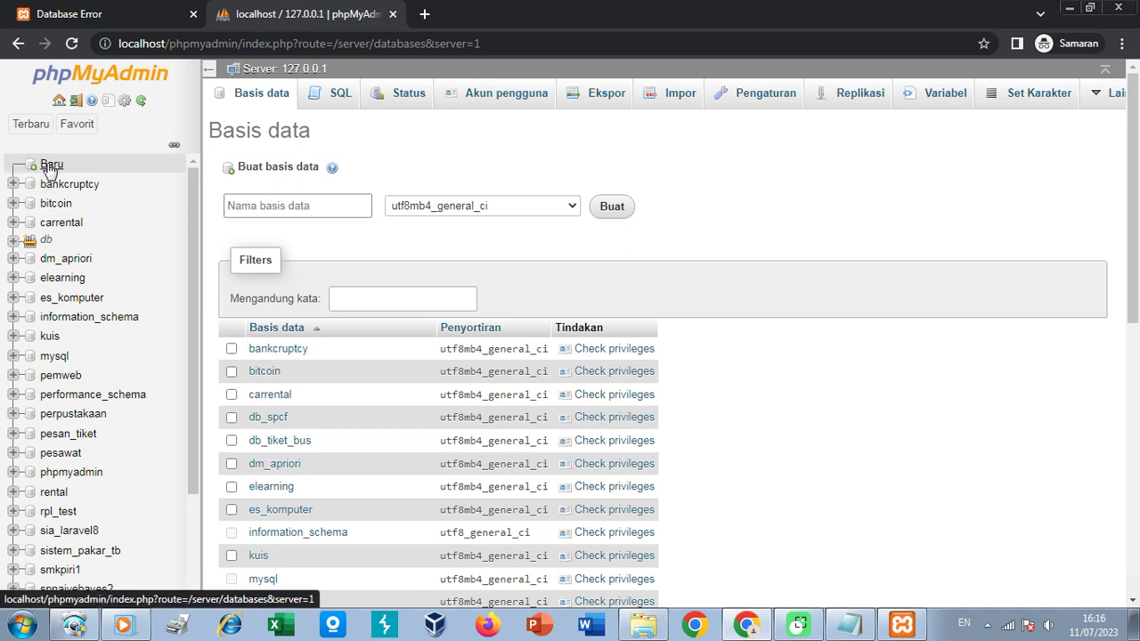
pyautogui.click(253, 206)
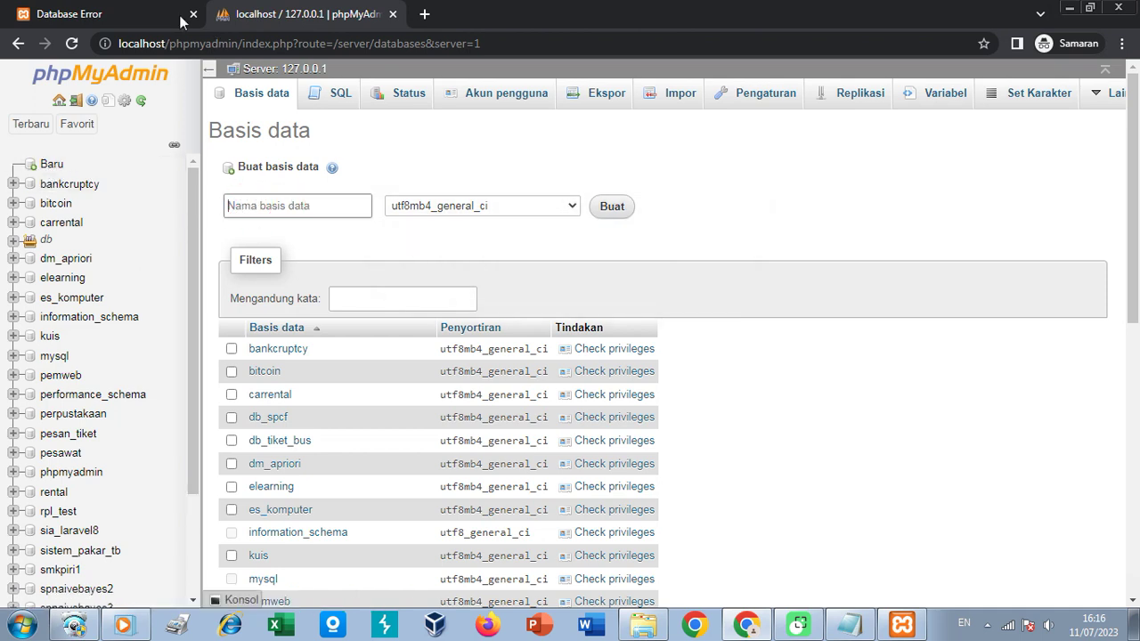
pyautogui.click(138, 10)
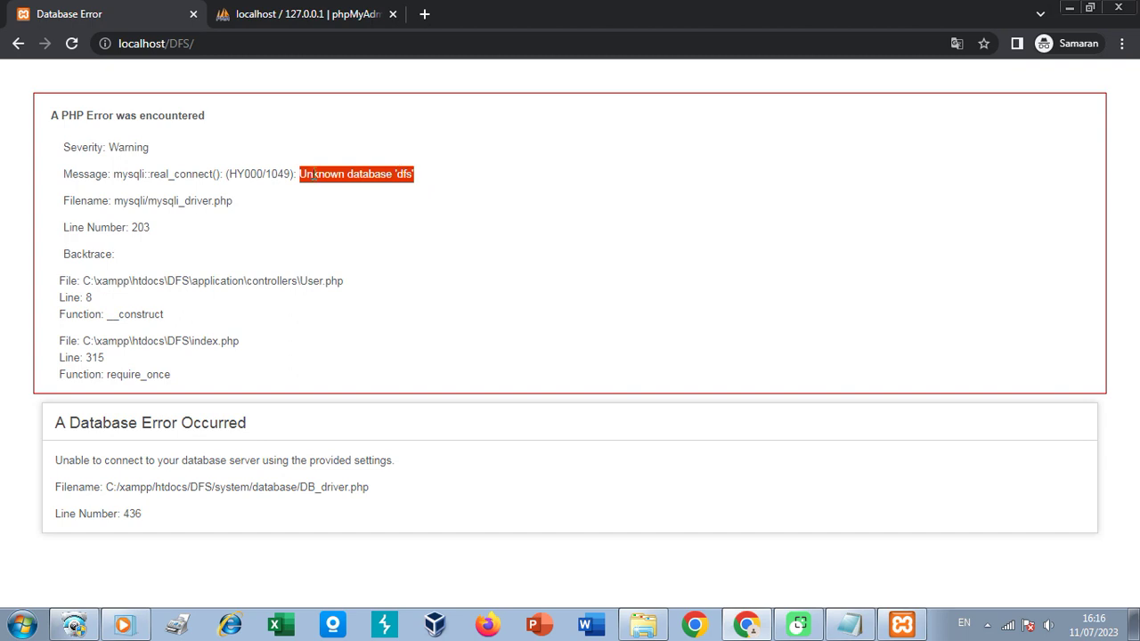
pyautogui.click(413, 175)
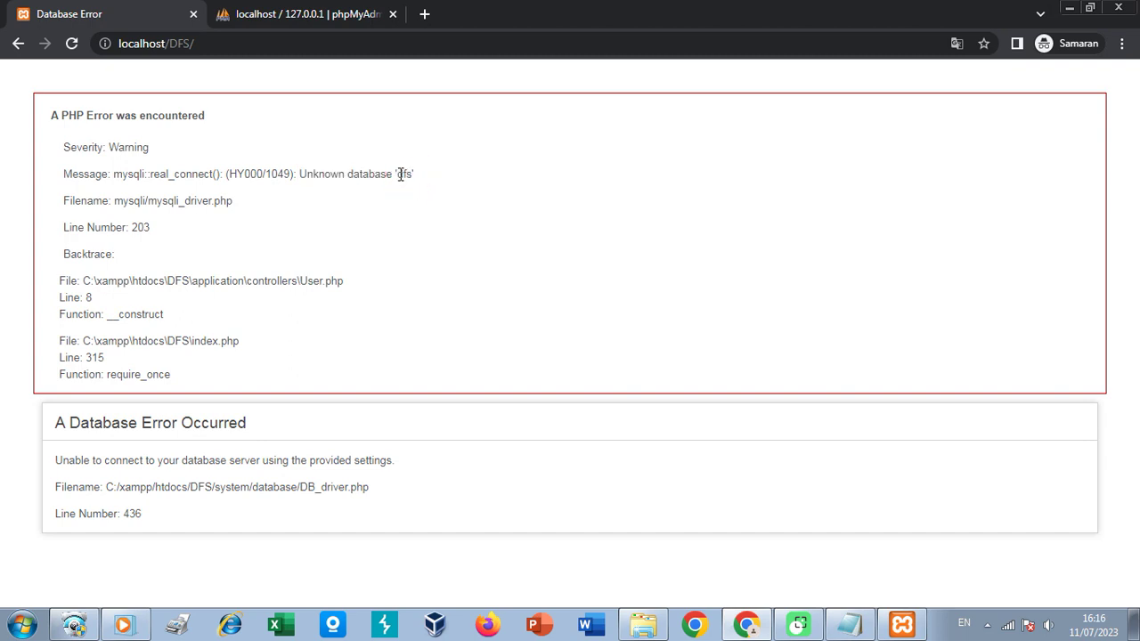
pyautogui.moveTo(400, 174); pyautogui.dragTo(413, 175)
pyautogui.rightClick(407, 175)
pyautogui.click(420, 186)
# - Create the database dfs in phpMyAdmin by pasting the copied name, with the utf8mb4_general_ci collation
pyautogui.click(303, 11)
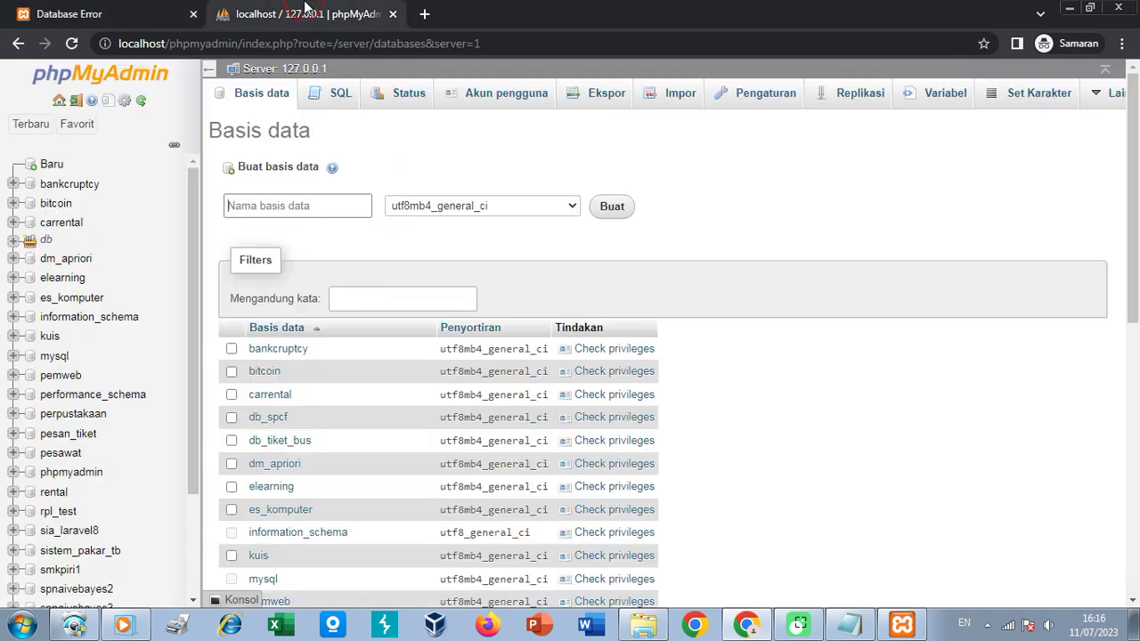
pyautogui.click(273, 205)
pyautogui.rightClick(275, 207)
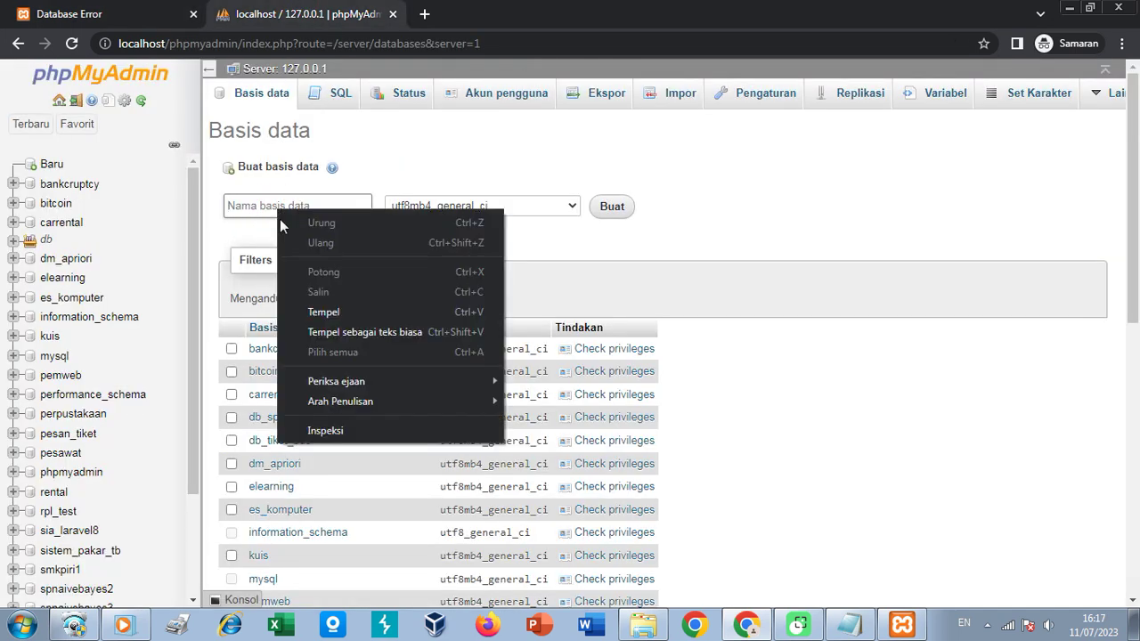
pyautogui.click(355, 311)
pyautogui.click(614, 207)
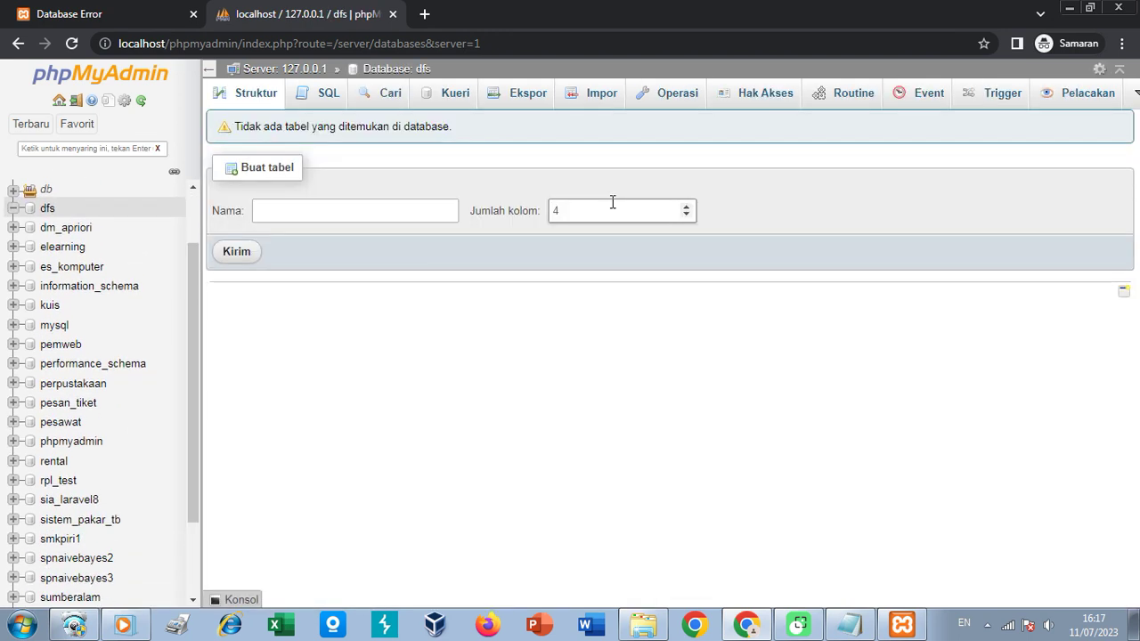
# - Open the import page of the dfs database and browse for the import file in C:\xampp\htdocs
pyautogui.click(46, 211)
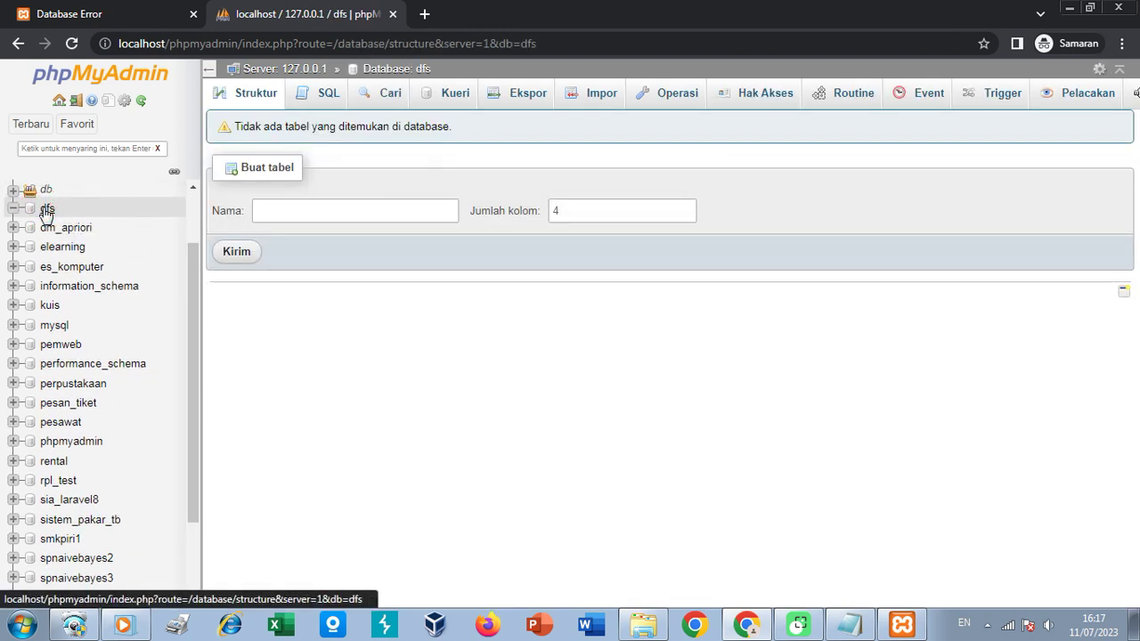
pyautogui.click(573, 96)
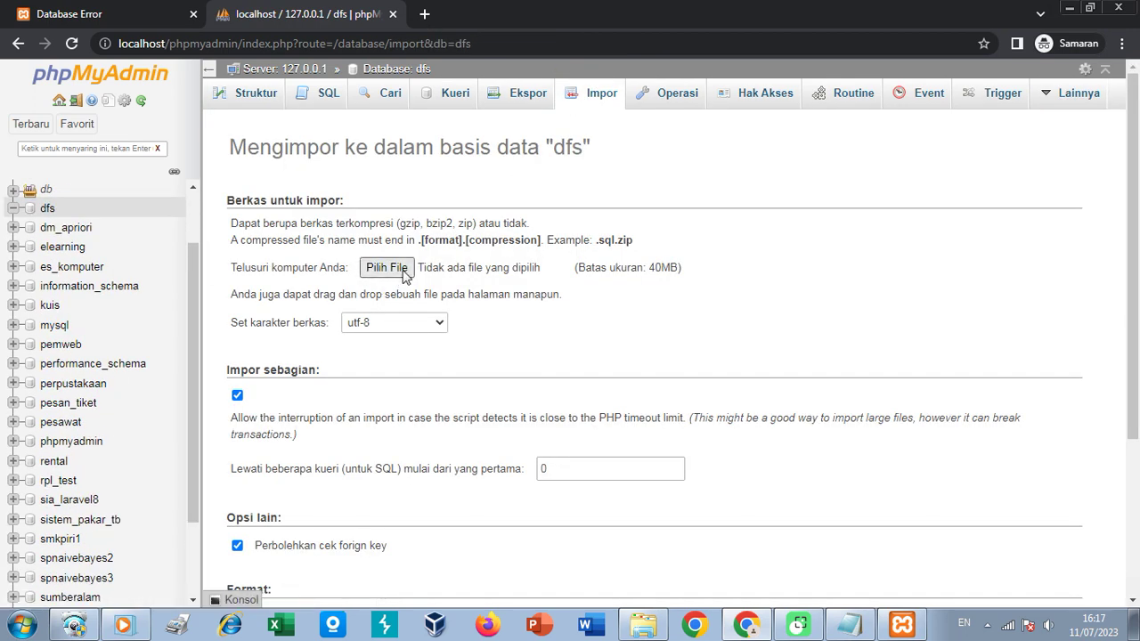
pyautogui.click(386, 269)
pyautogui.scroll(-1, 119, 267)
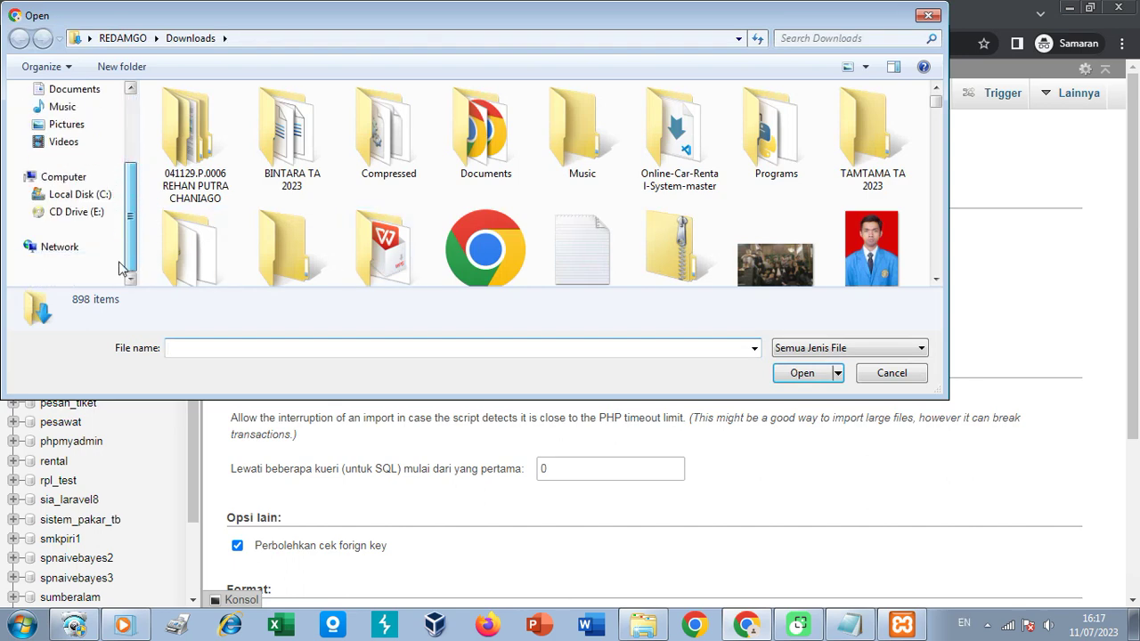
pyautogui.click(84, 194)
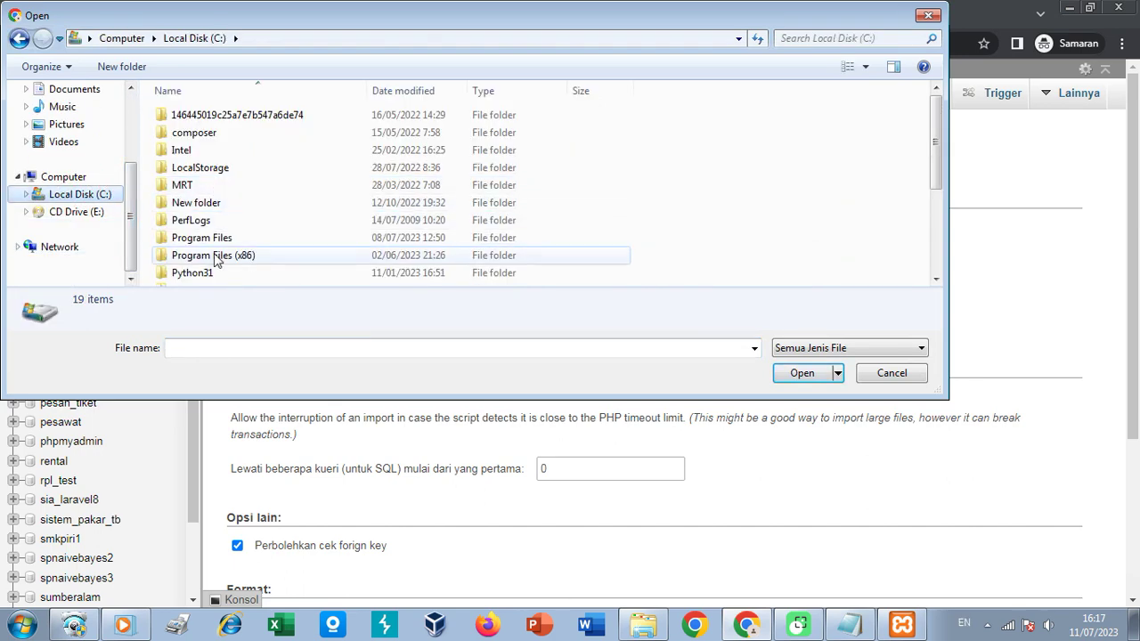
pyautogui.click(215, 255)
pyautogui.scroll(-3, 223, 258)
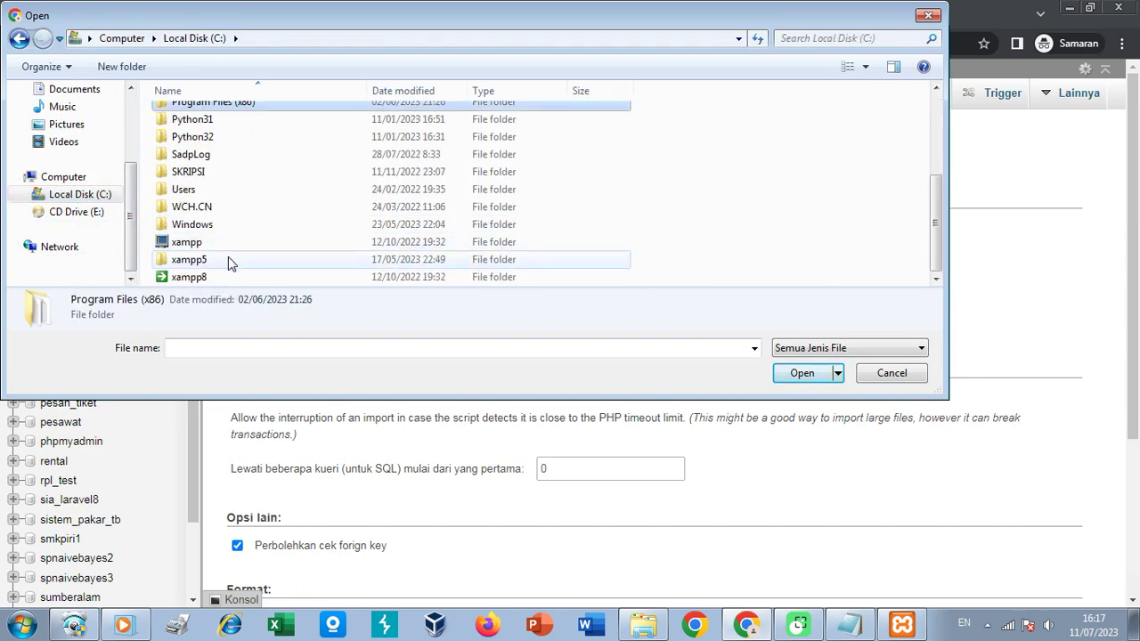
pyautogui.click(228, 242)
pyautogui.doubleClick(228, 243)
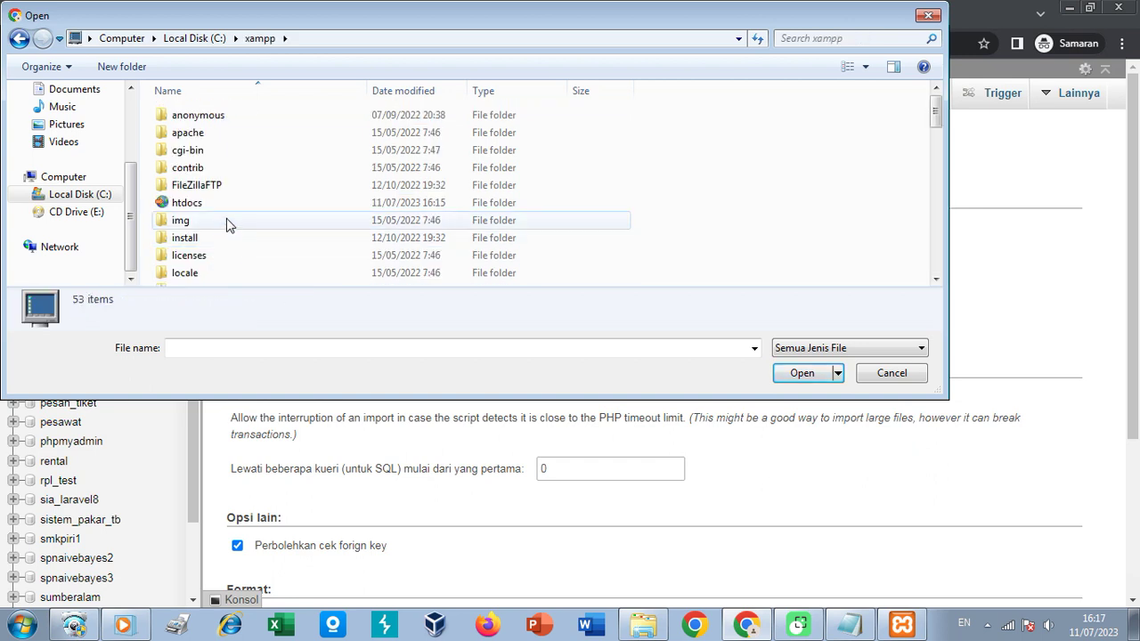
pyautogui.click(221, 204)
pyautogui.doubleClick(218, 203)
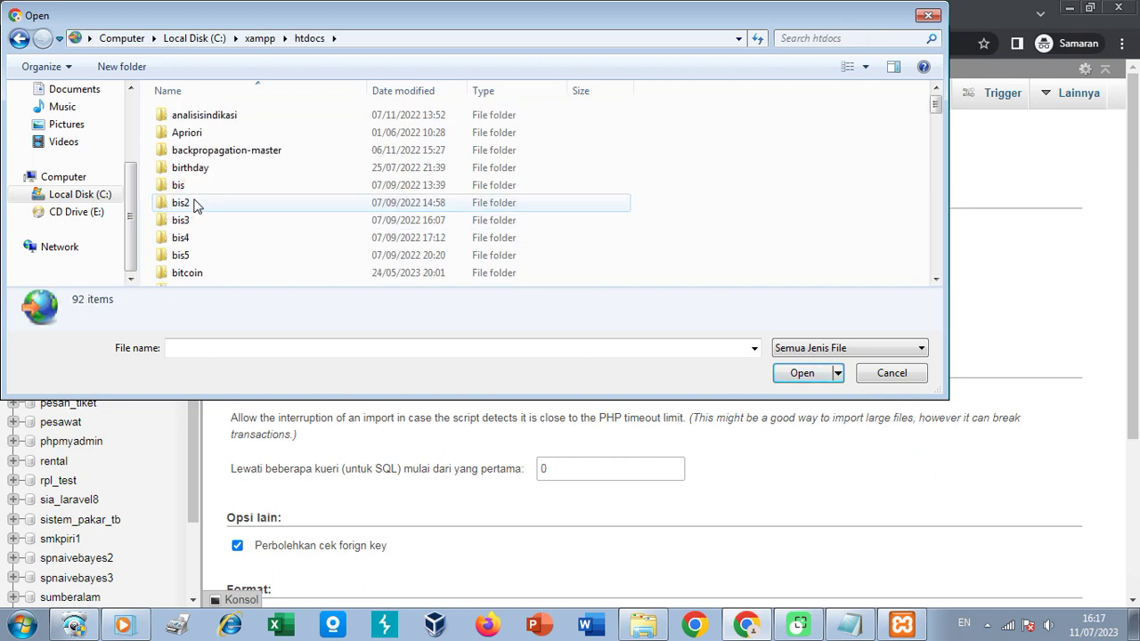
# - Choose the dfs SQL file from the DFS folder and import it into the dfs database in SQL format
pyautogui.scroll(-3, 196, 205)
pyautogui.click(189, 185)
pyautogui.doubleClick(189, 185)
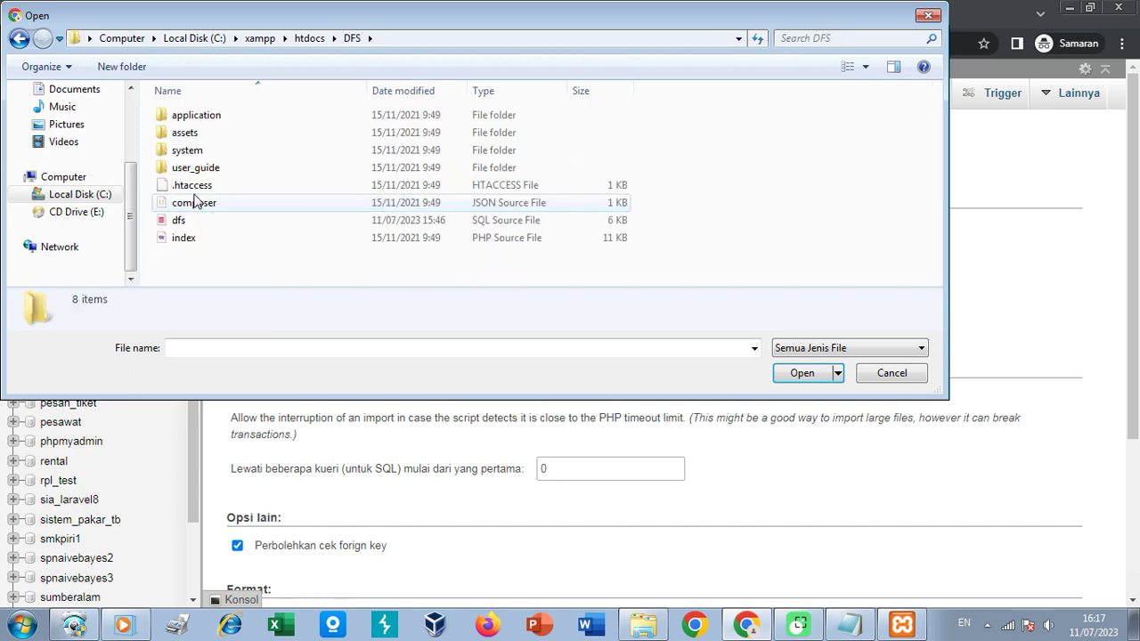
pyautogui.click(191, 222)
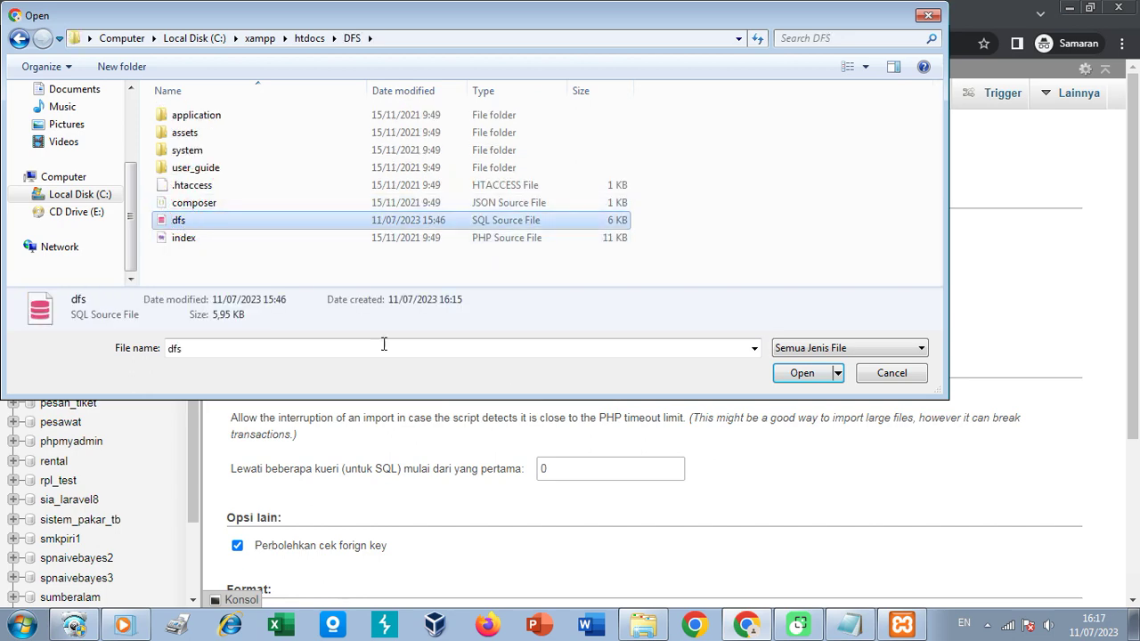
pyautogui.click(802, 373)
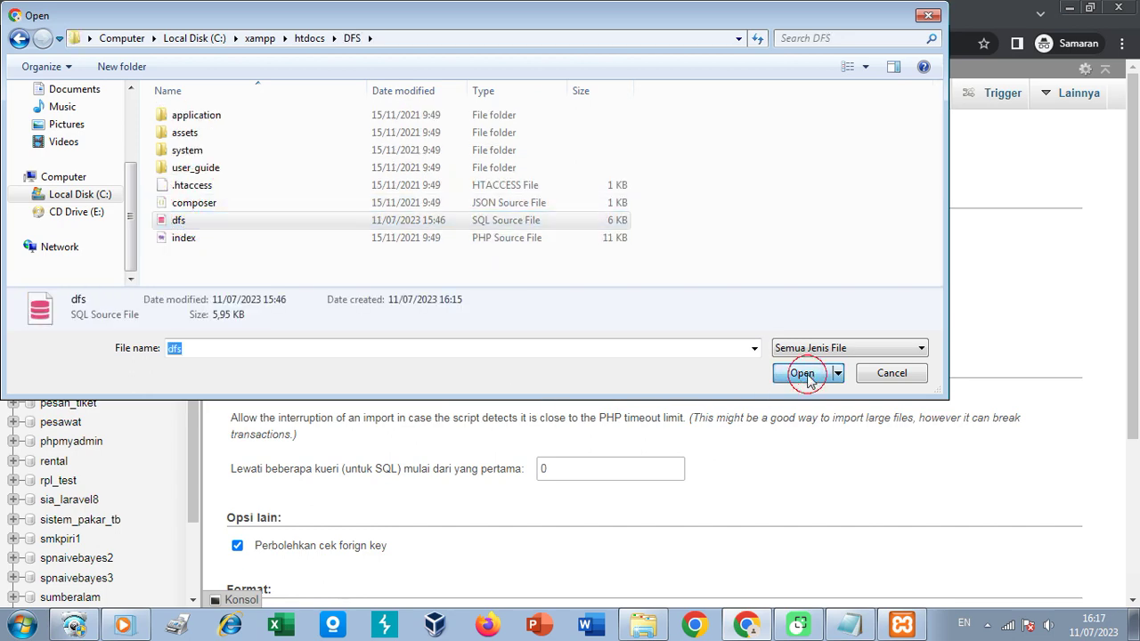
pyautogui.scroll(-3, 539, 349)
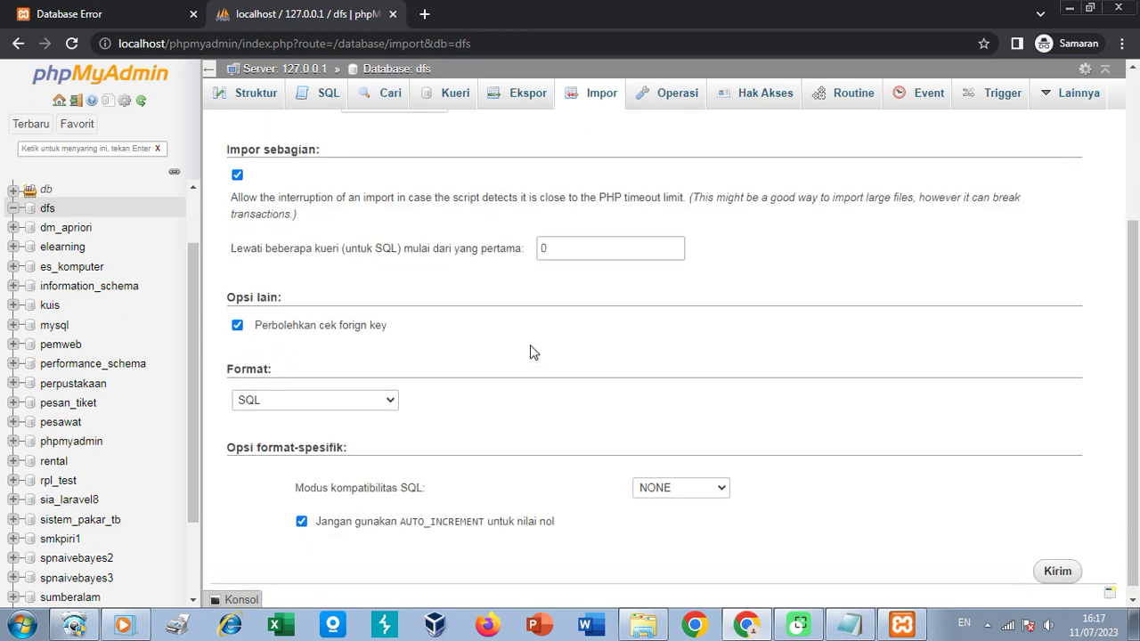
pyautogui.click(1058, 560)
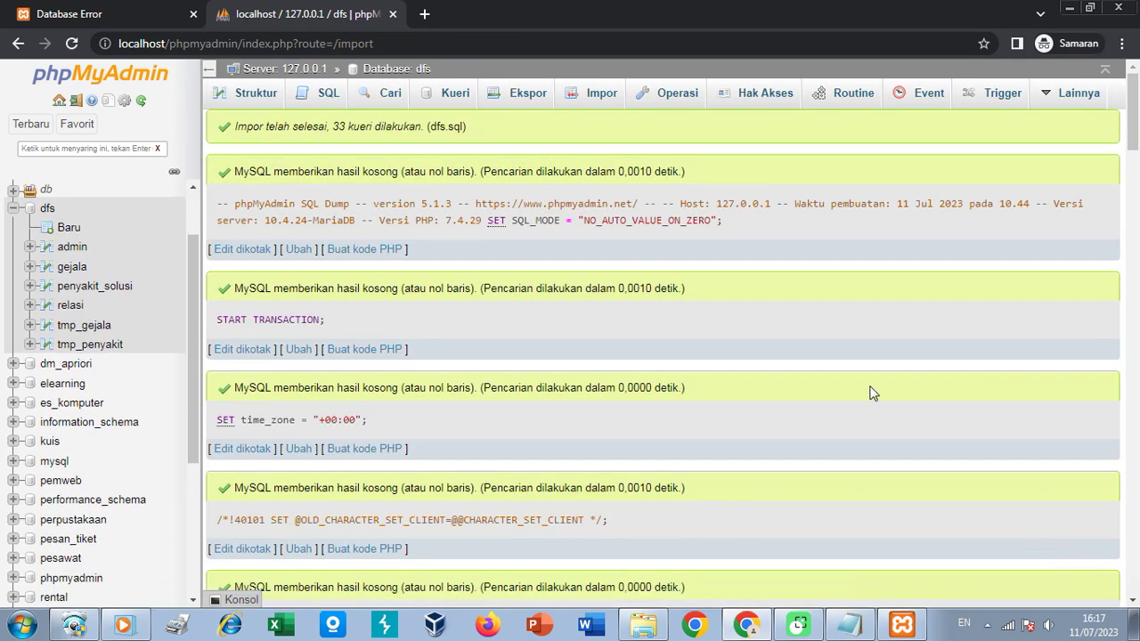
# - Return to the localhost/DFS page, reload it and dismiss the translation prompt
pyautogui.click(138, 14)
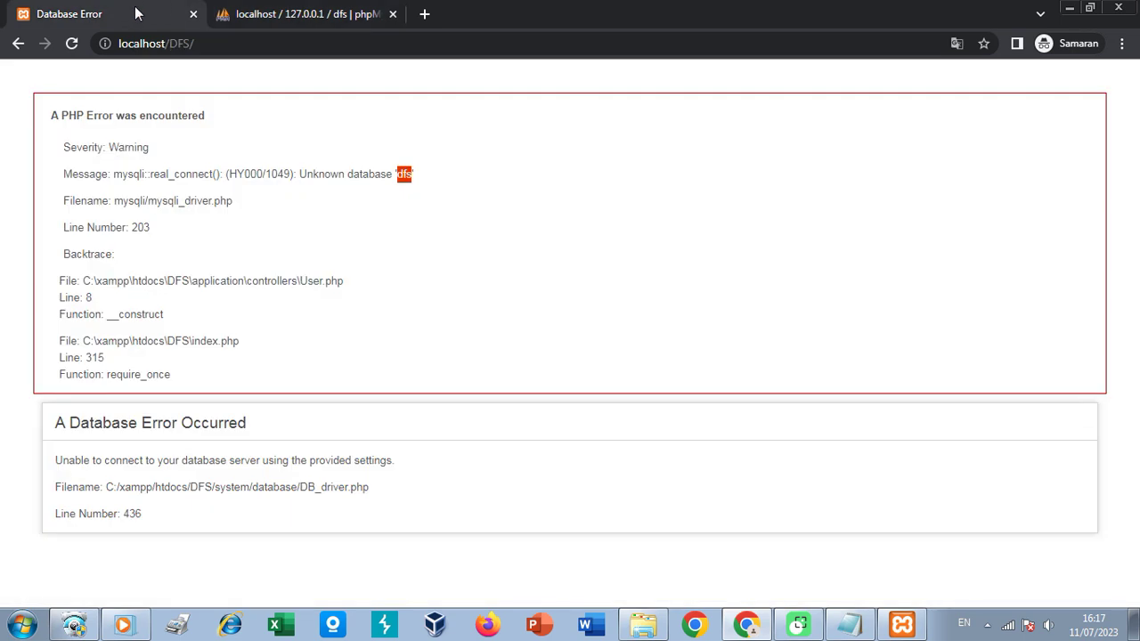
pyautogui.click(73, 43)
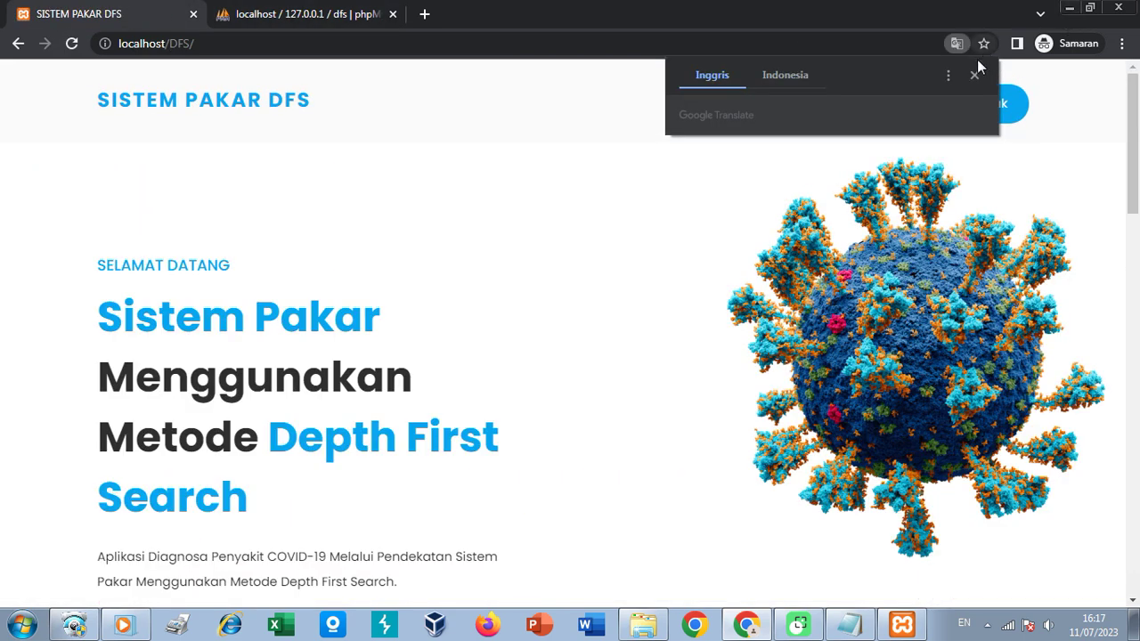
pyautogui.click(975, 73)
# - Look through the DFS home page past the Panduan Pengguna section, return to its beginning and follow the Home link
pyautogui.middleClick(1060, 175)
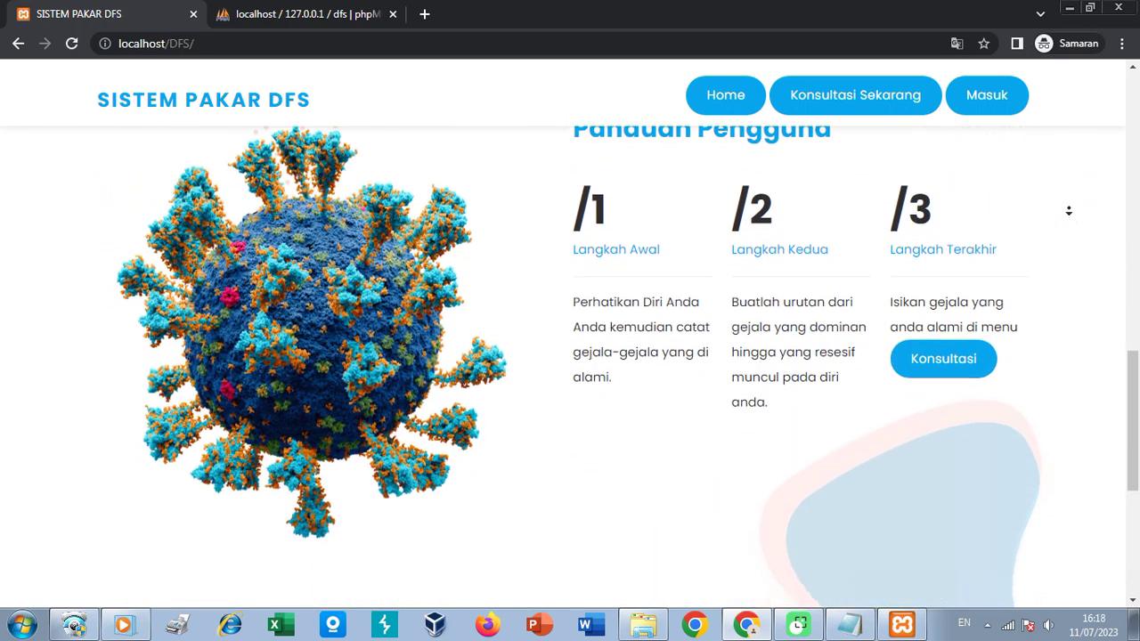
pyautogui.middleClick(1072, 214)
pyautogui.moveTo(1131, 386); pyautogui.dragTo(1095, 96)
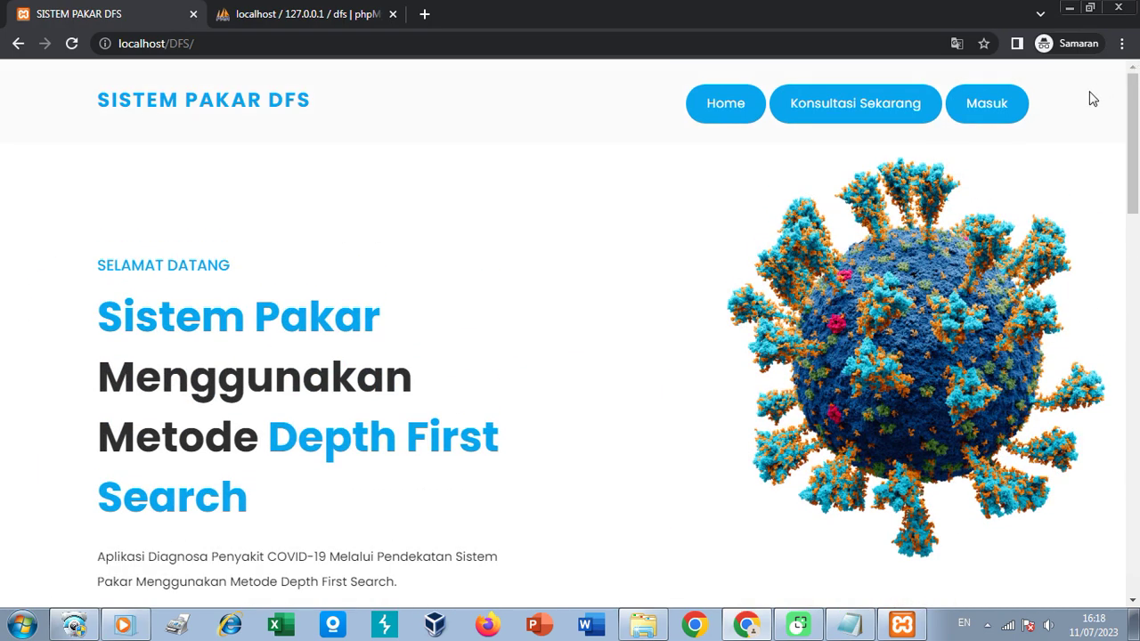
pyautogui.click(743, 119)
# - Open the consultation form and run a diagnosis for the symptom "Hilangnya kemampuan indera perasa dan penciuman"
pyautogui.click(845, 105)
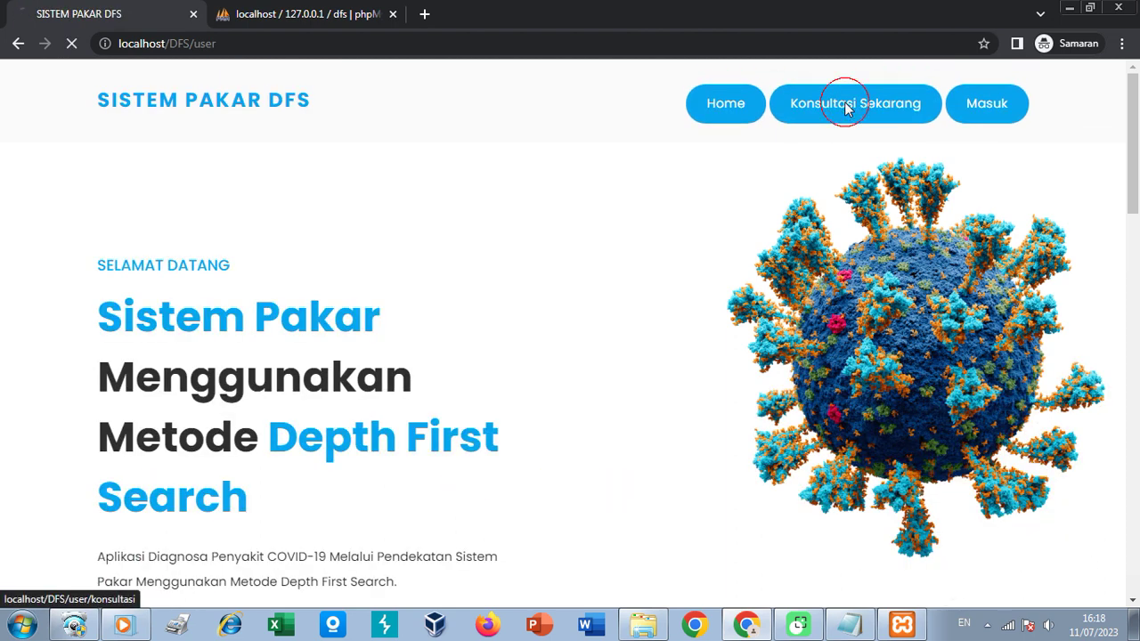
pyautogui.click(970, 74)
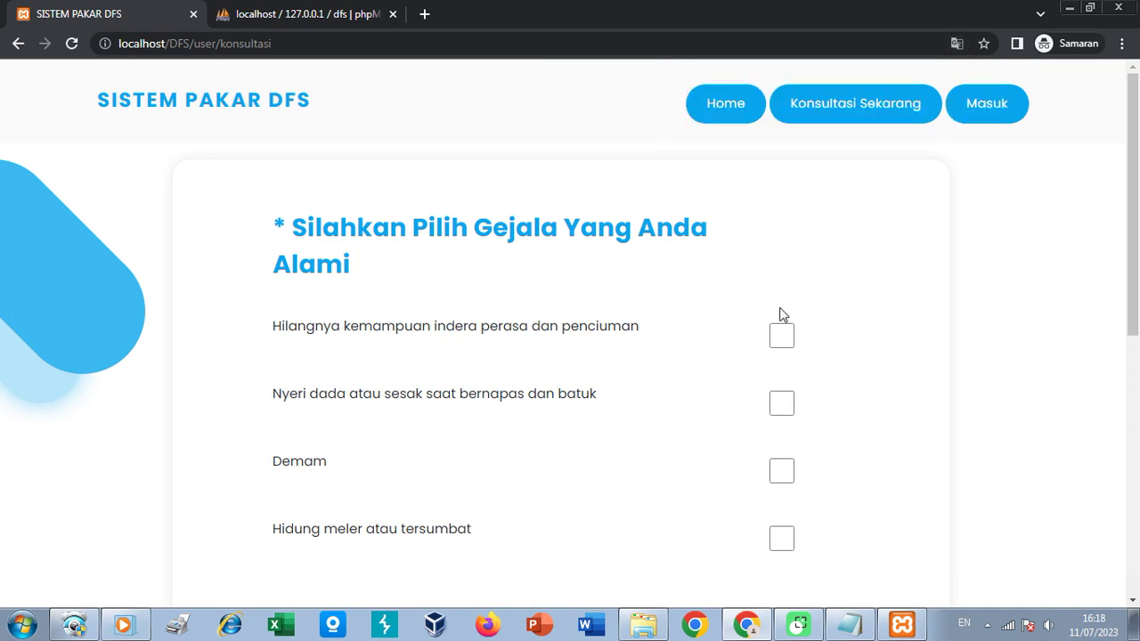
pyautogui.click(781, 334)
pyautogui.scroll(-2, 583, 345)
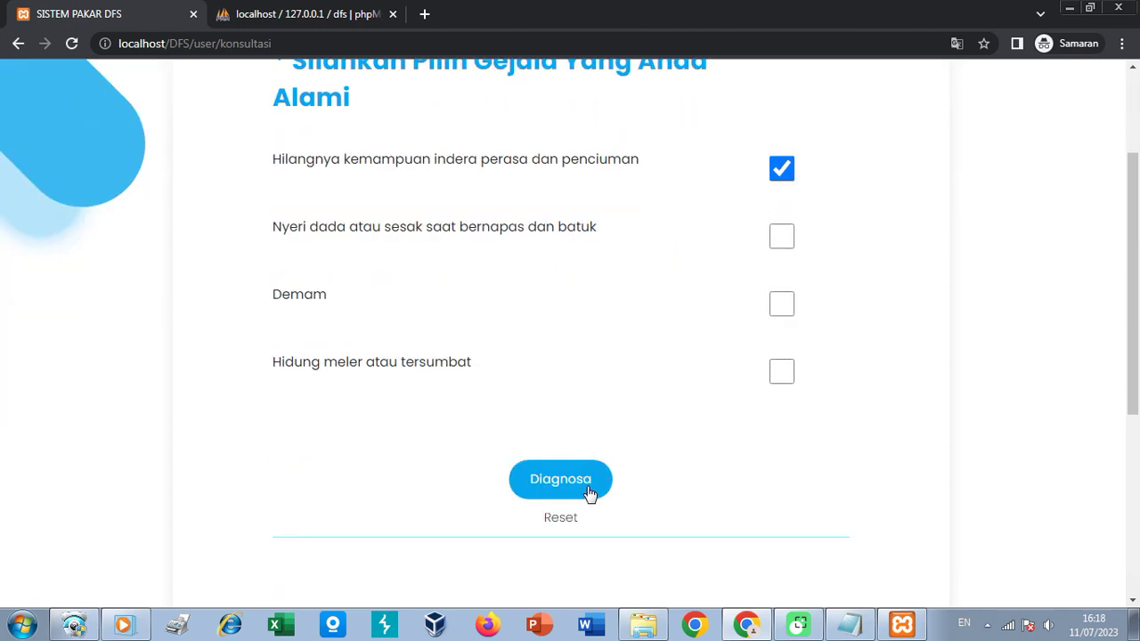
pyautogui.click(591, 493)
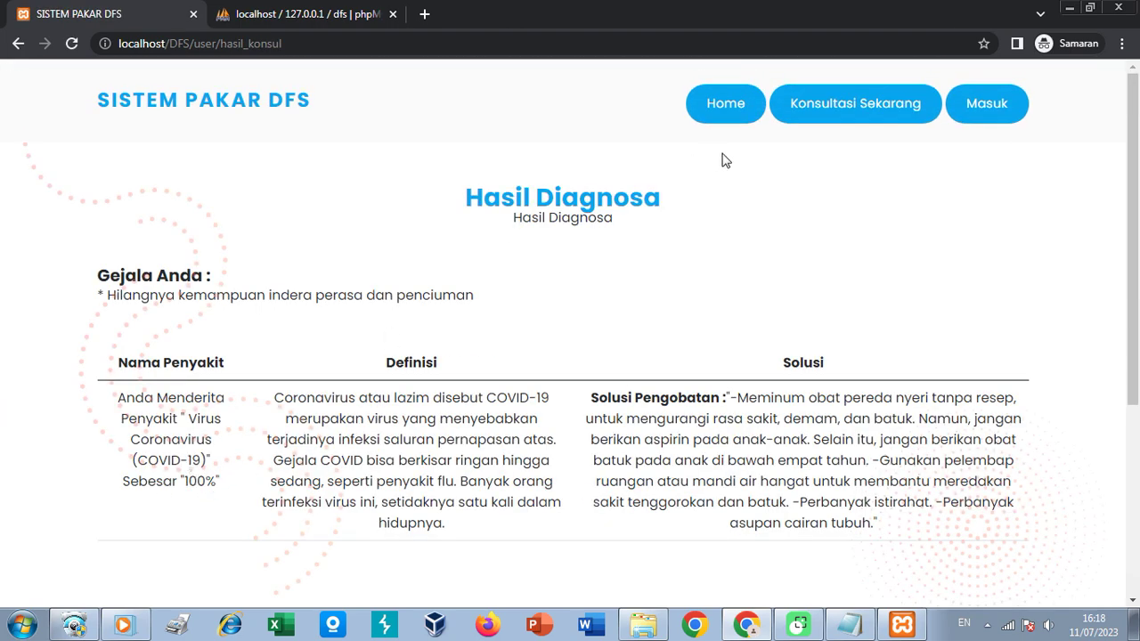
# - Start a new consultation, diagnose "Hilangnya kemampuan indera perasa dan penciuman" together with "Hidung meler atau tersumbat", and look through the results
pyautogui.click(848, 111)
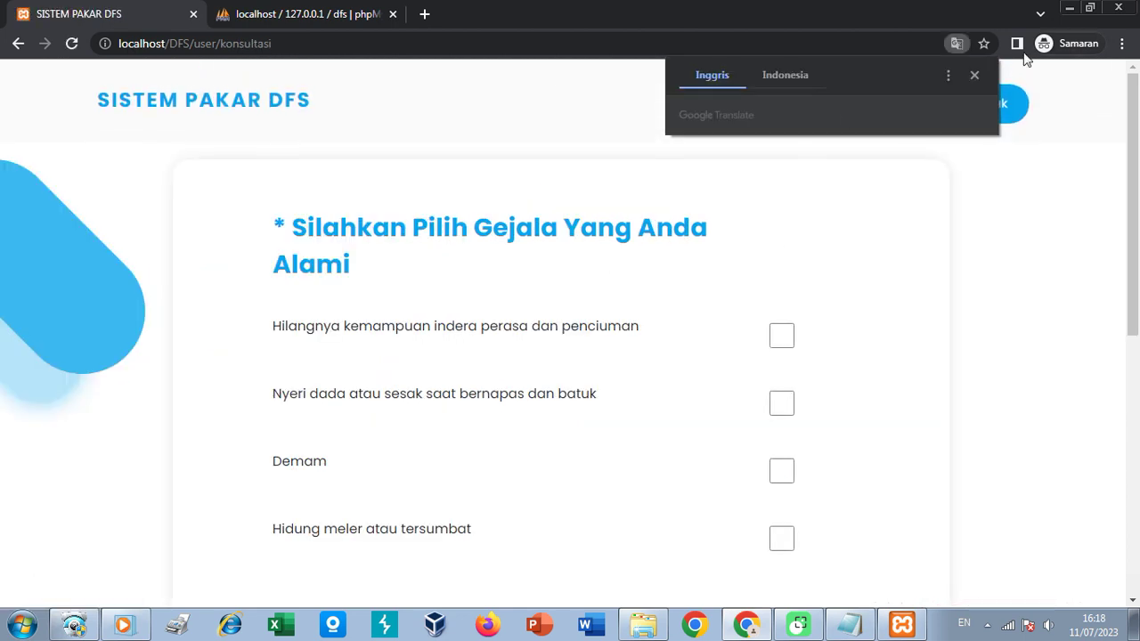
pyautogui.click(972, 77)
pyautogui.click(773, 333)
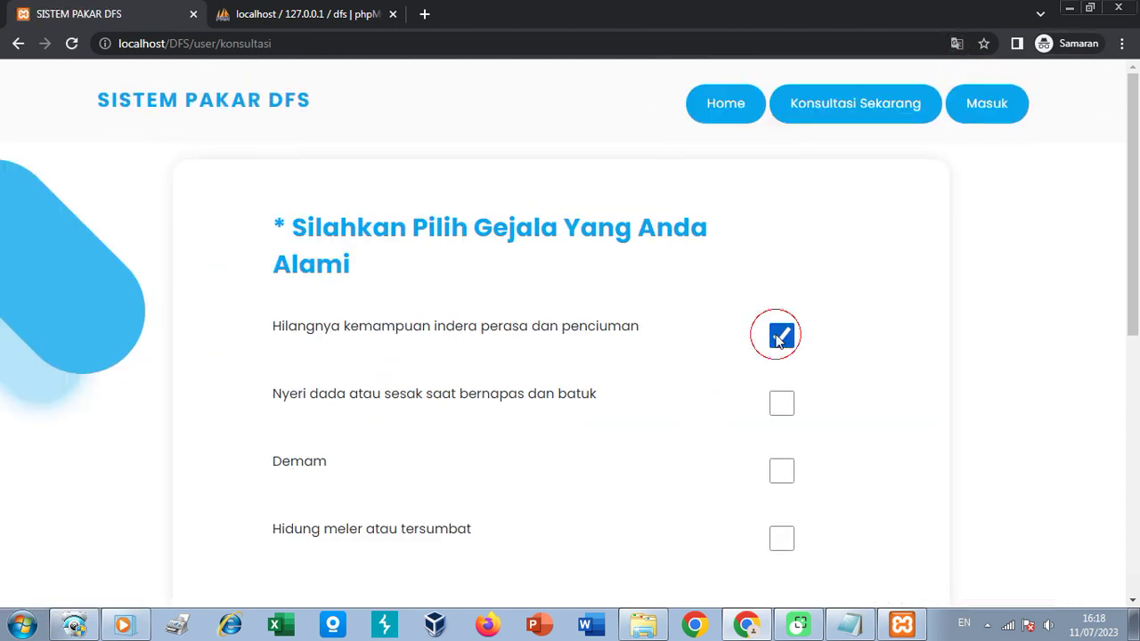
pyautogui.scroll(-2, 496, 374)
pyautogui.click(784, 371)
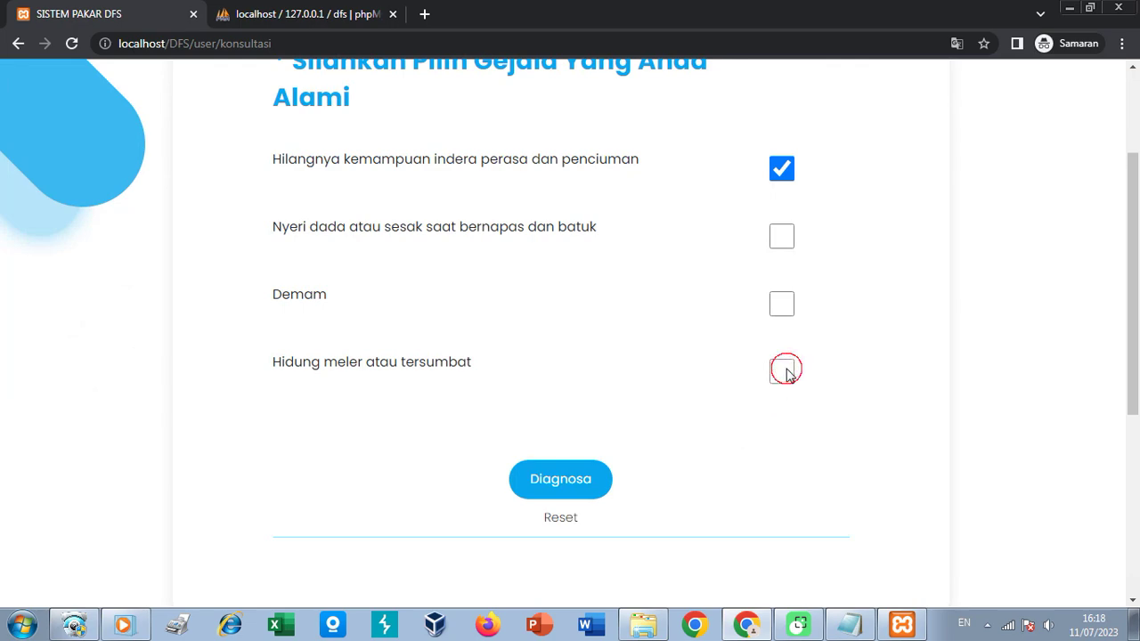
pyautogui.click(590, 480)
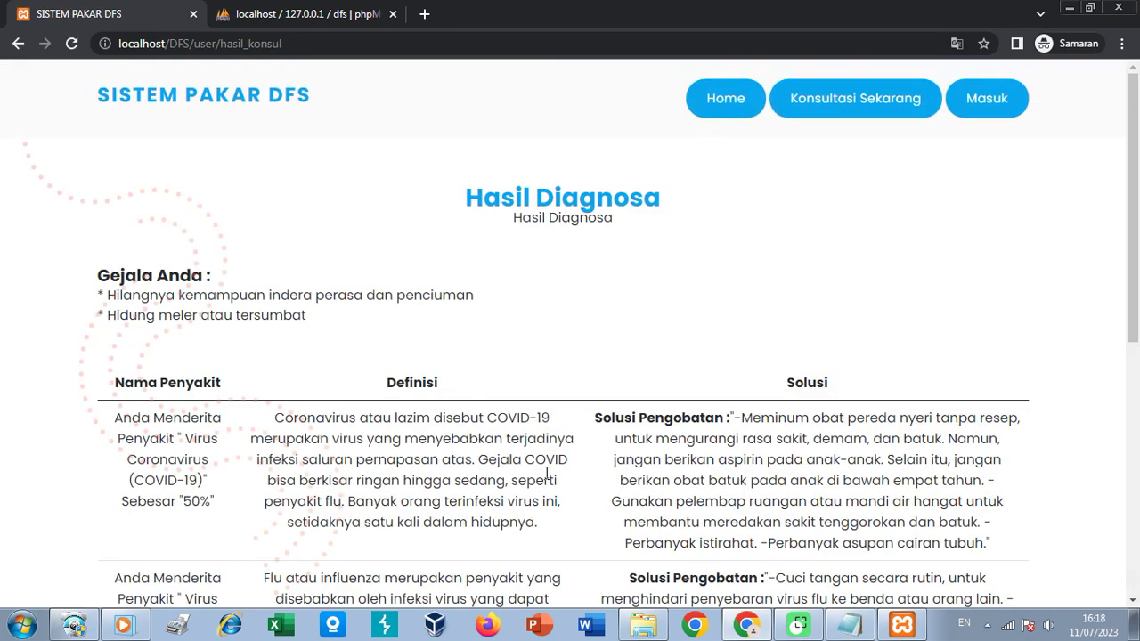
pyautogui.scroll(-1, 437, 472)
pyautogui.scroll(-1, 187, 436)
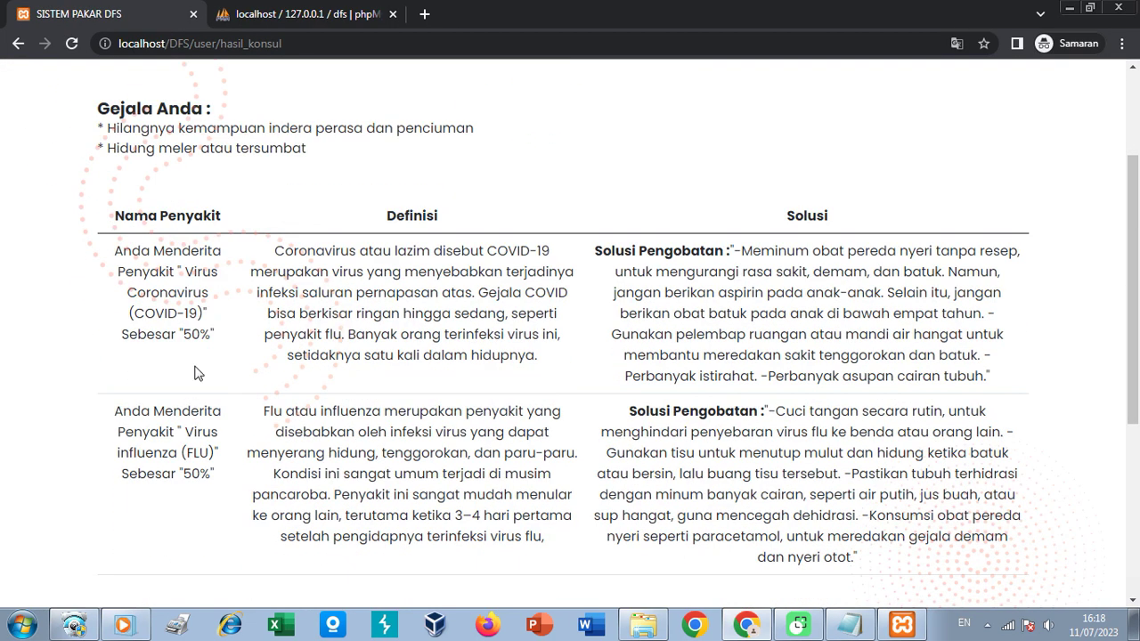
pyautogui.scroll(2, 198, 373)
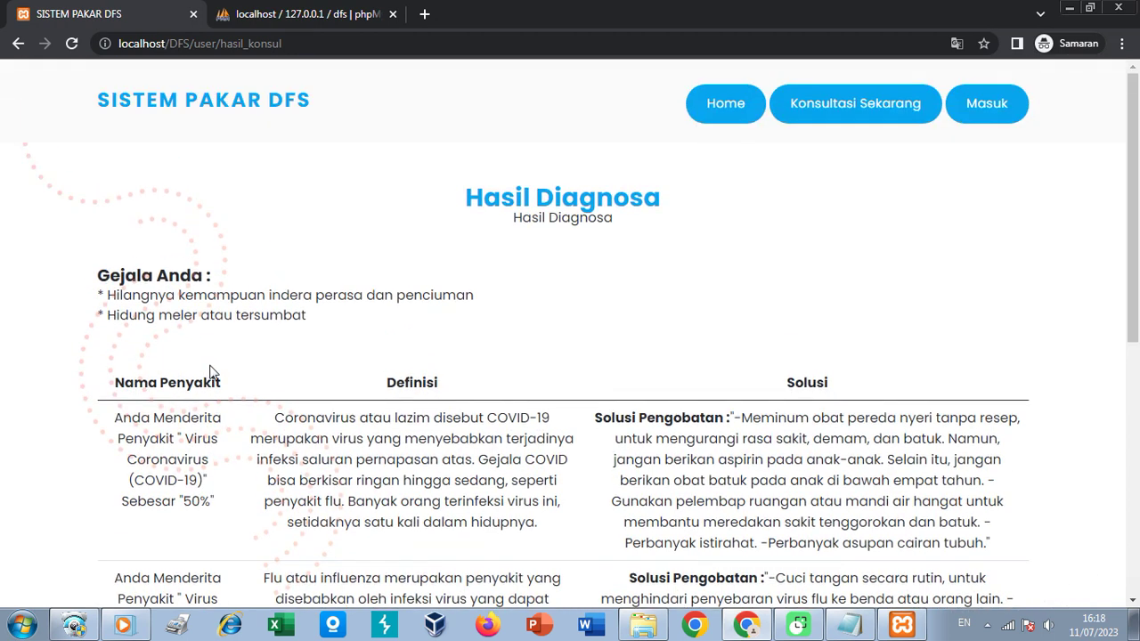
# - Start another consultation and run a diagnosis with only the symptom "Hidung meler atau tersumbat" selected
pyautogui.click(833, 111)
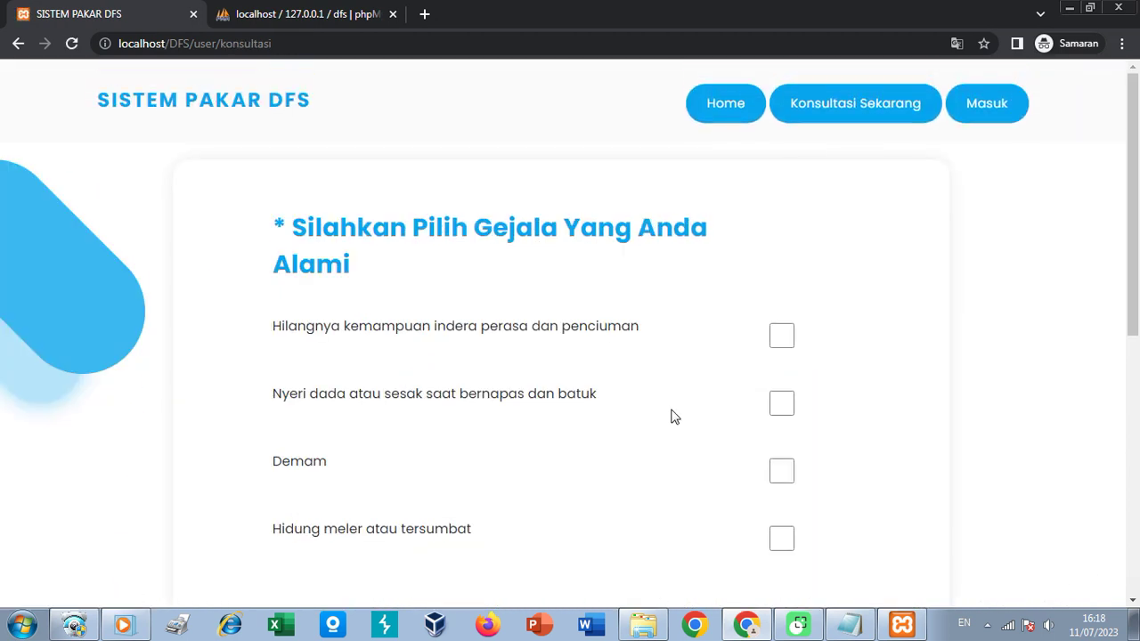
pyautogui.click(784, 332)
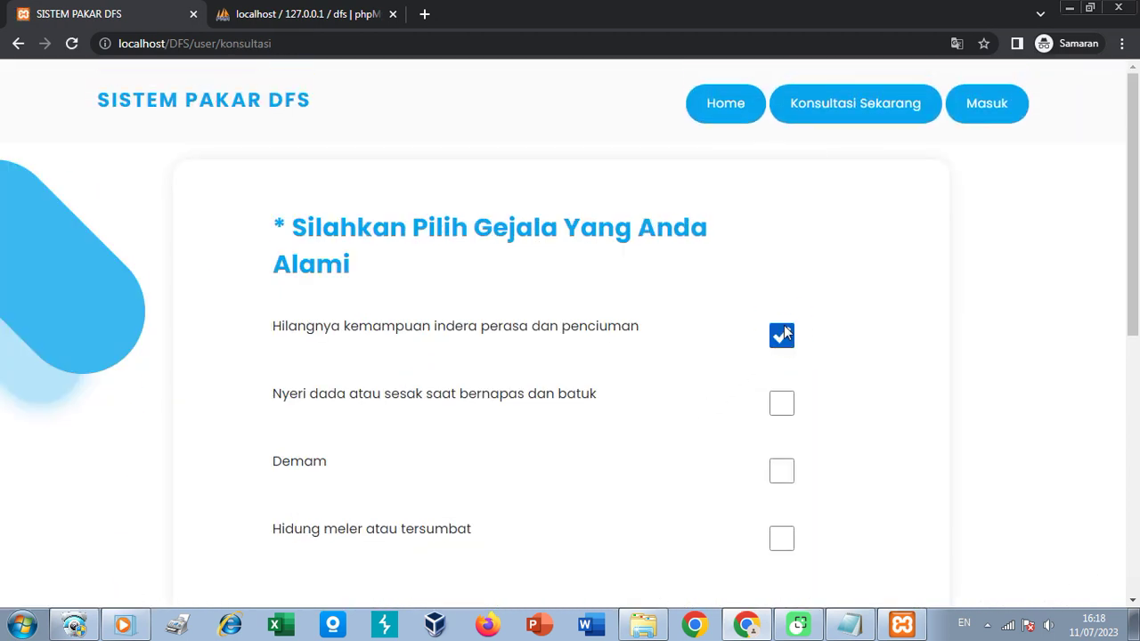
pyautogui.click(784, 333)
pyautogui.scroll(-1, 750, 486)
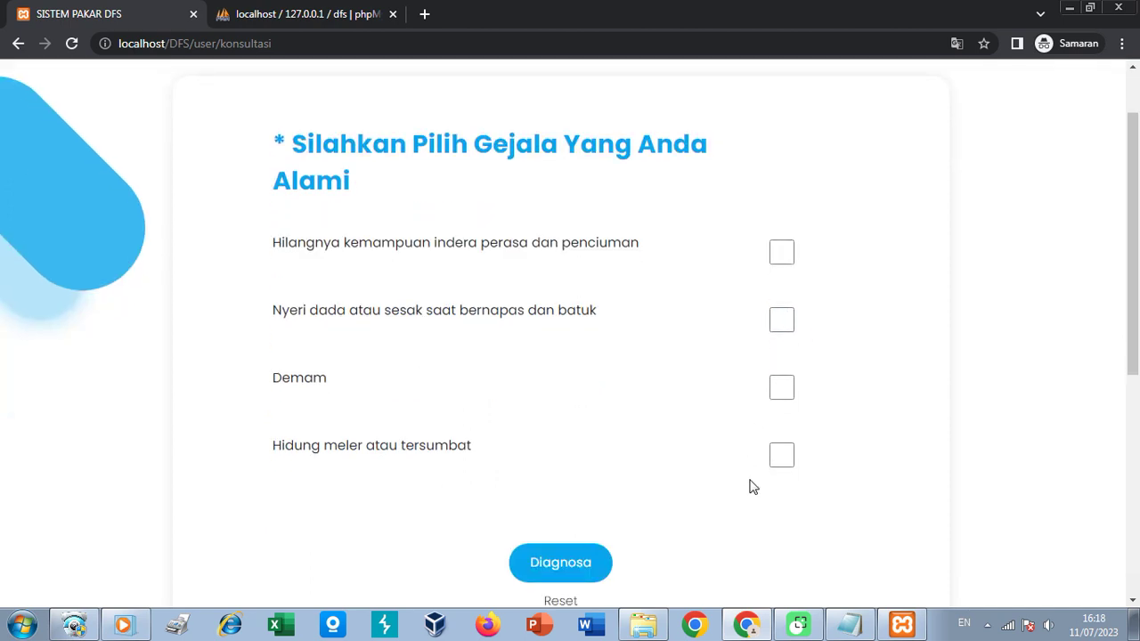
pyautogui.click(780, 392)
pyautogui.click(781, 393)
pyautogui.click(782, 452)
pyautogui.click(583, 561)
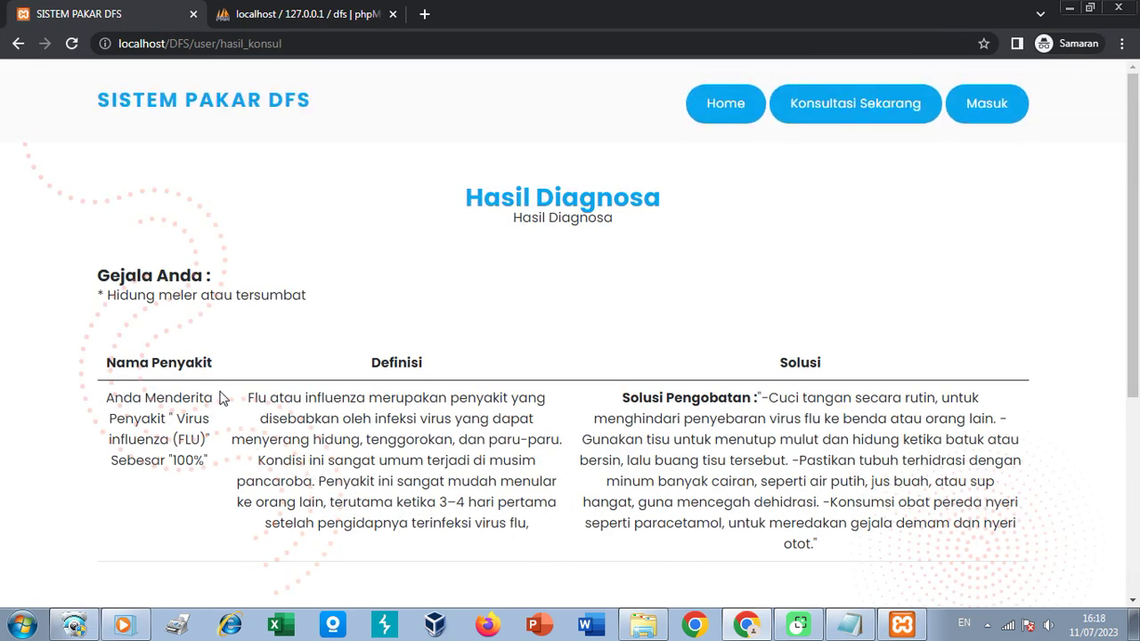
# - Reopen the consultation form, dismiss the translation prompt and run a diagnosis for the symptom "Demam" alone
pyautogui.click(858, 105)
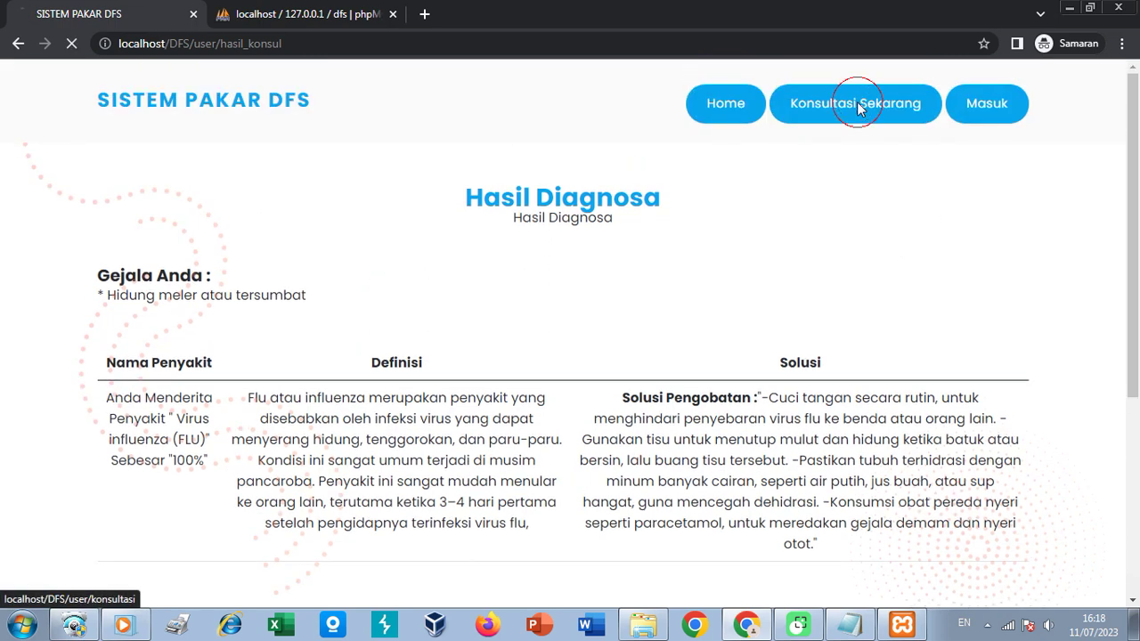
pyautogui.click(978, 77)
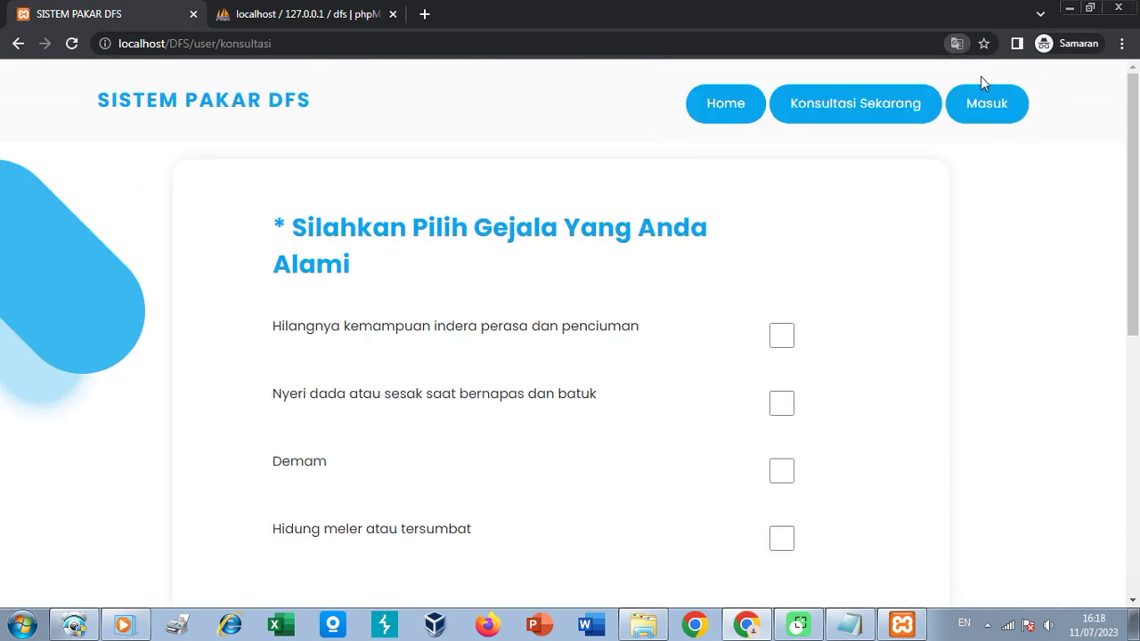
pyautogui.click(782, 471)
pyautogui.scroll(-2, 674, 504)
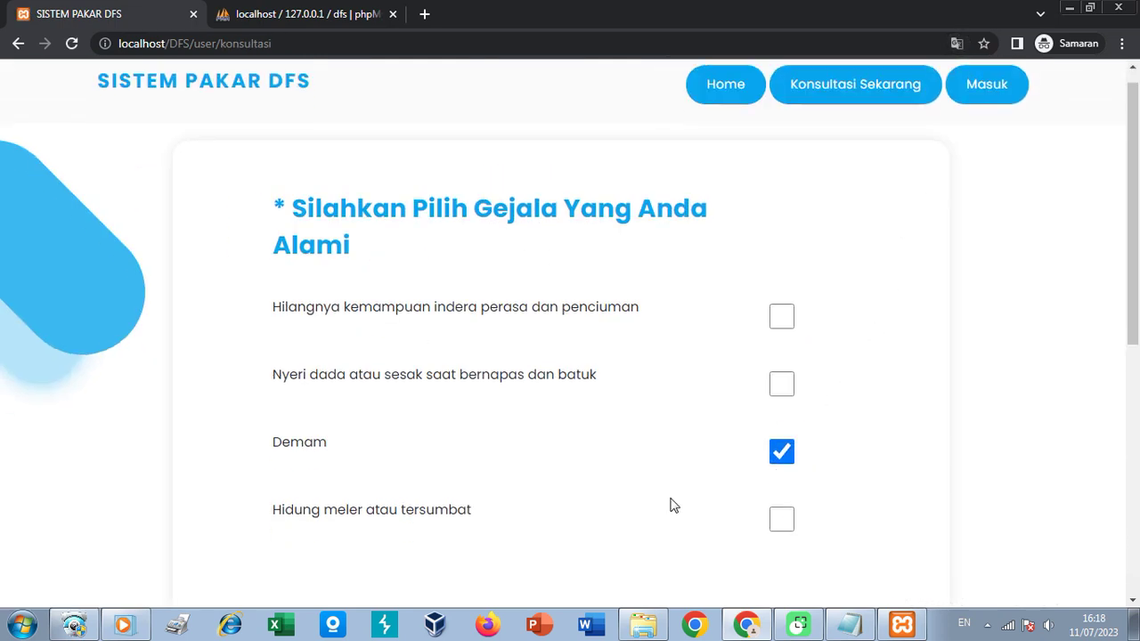
pyautogui.click(576, 495)
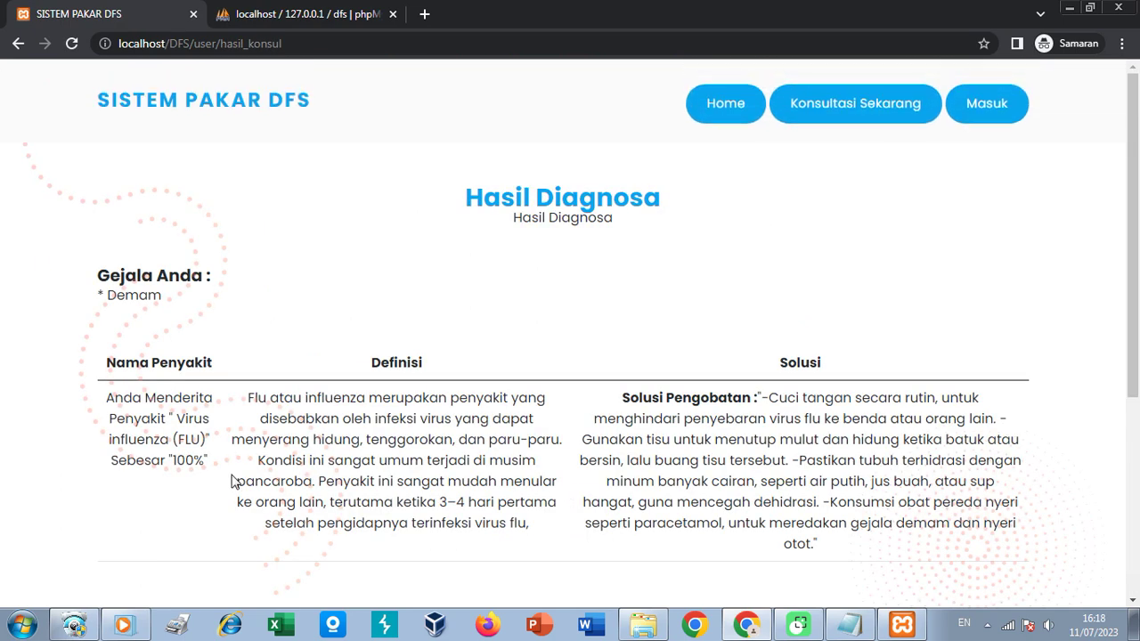
pyautogui.click(906, 119)
pyautogui.click(795, 479)
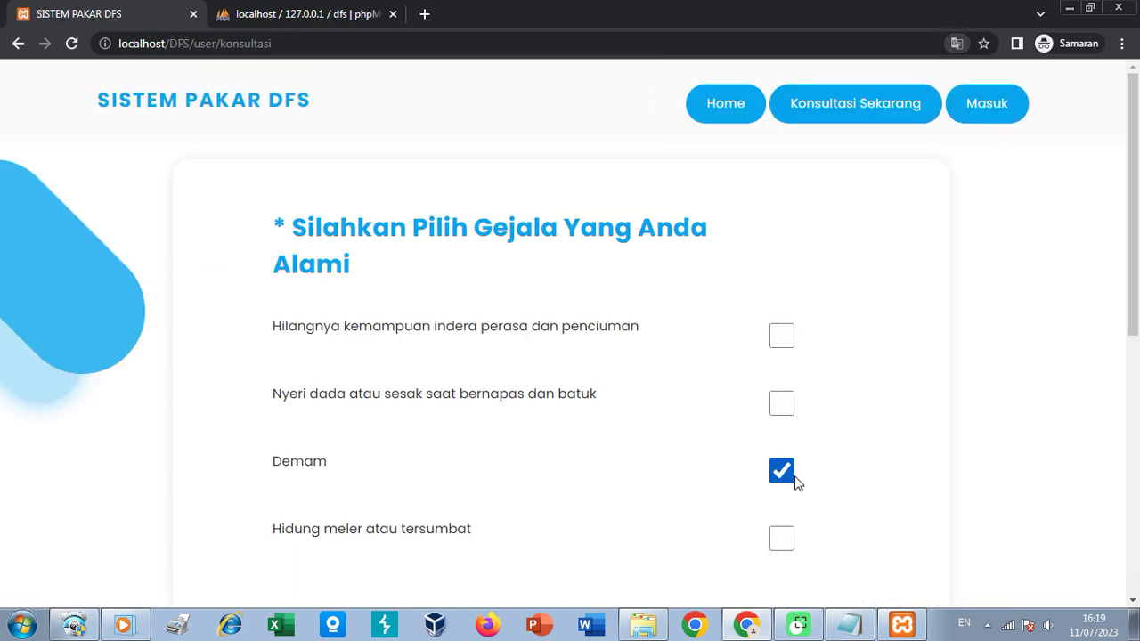
pyautogui.click(781, 404)
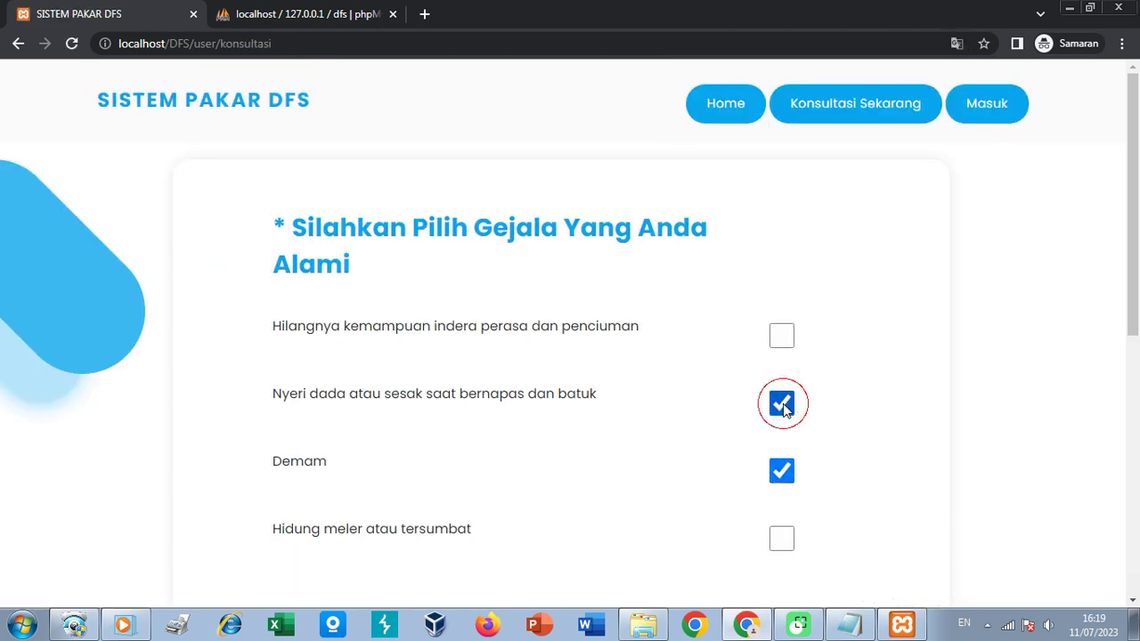
# - Run a fresh consultation for "Nyeri dada atau sesak saat bernapas dan batuk" plus "Demam", and look through the diagnosis results
pyautogui.click(841, 123)
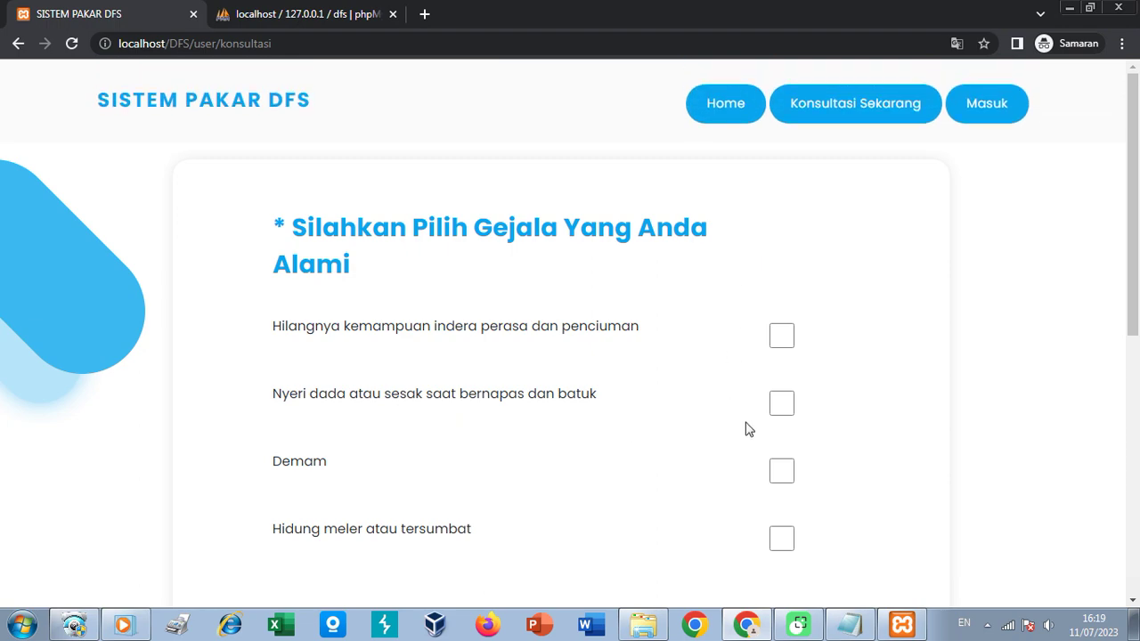
pyautogui.click(781, 403)
pyautogui.click(782, 470)
pyautogui.scroll(-3, 787, 476)
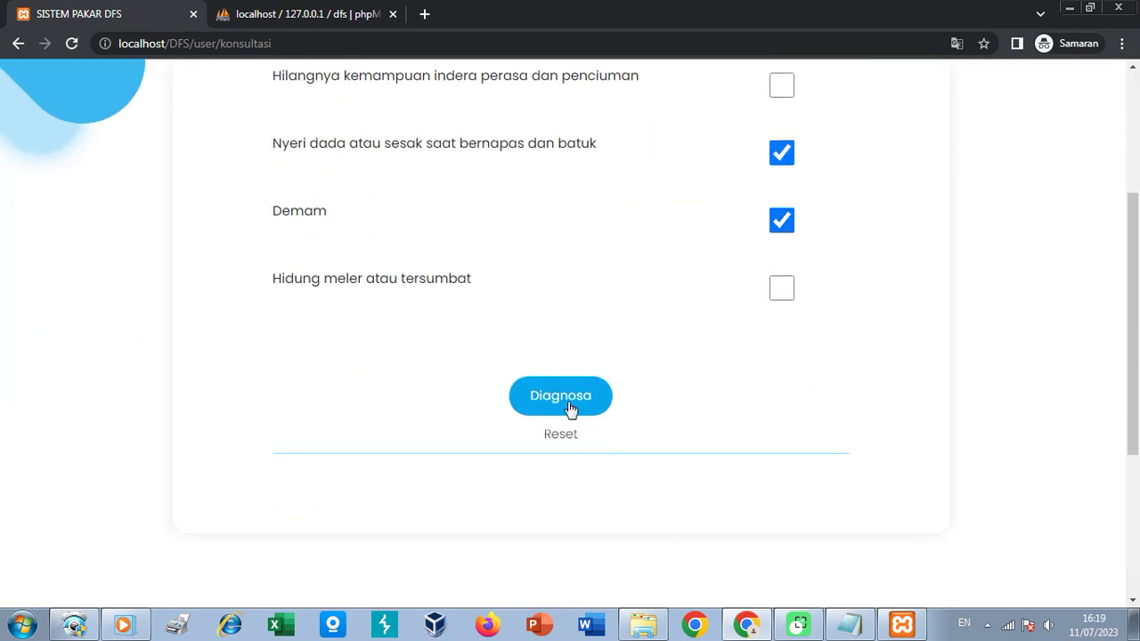
pyautogui.click(570, 407)
pyautogui.scroll(-3, 569, 410)
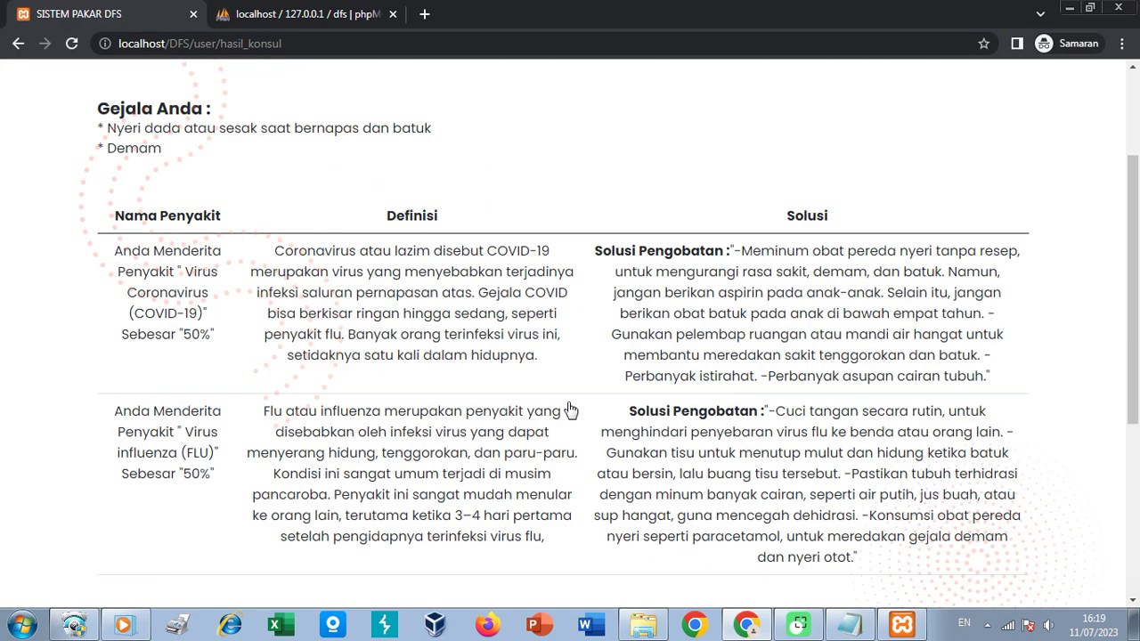
pyautogui.scroll(2, 570, 408)
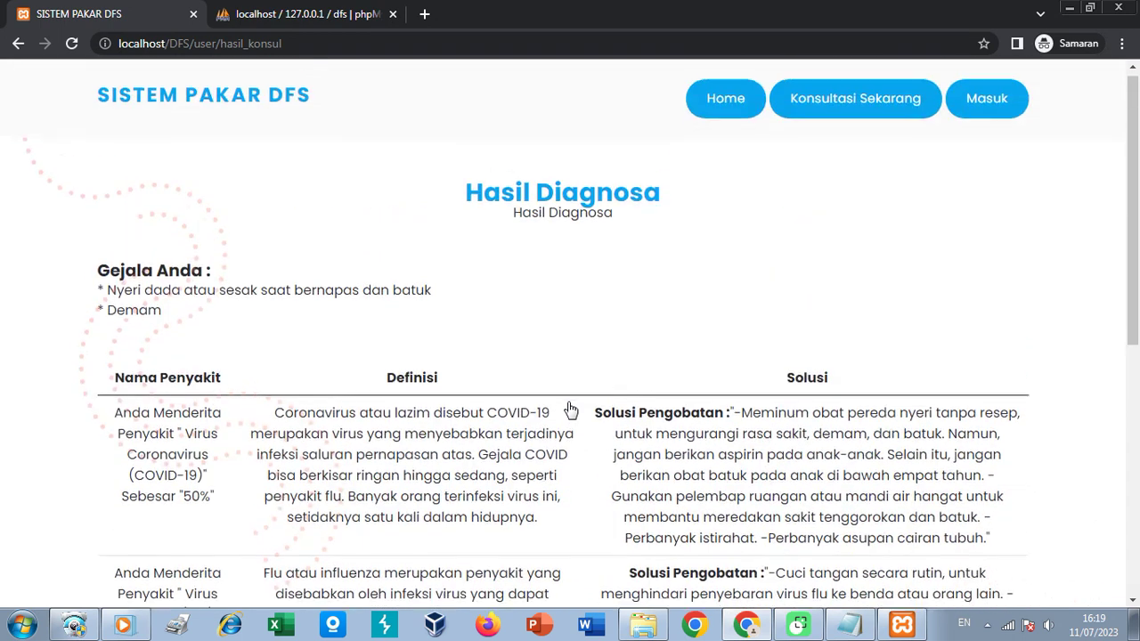
# - Return to the consultation form, dismiss the translation prompt and go on to the username entry of the Masuk login form
pyautogui.click(936, 122)
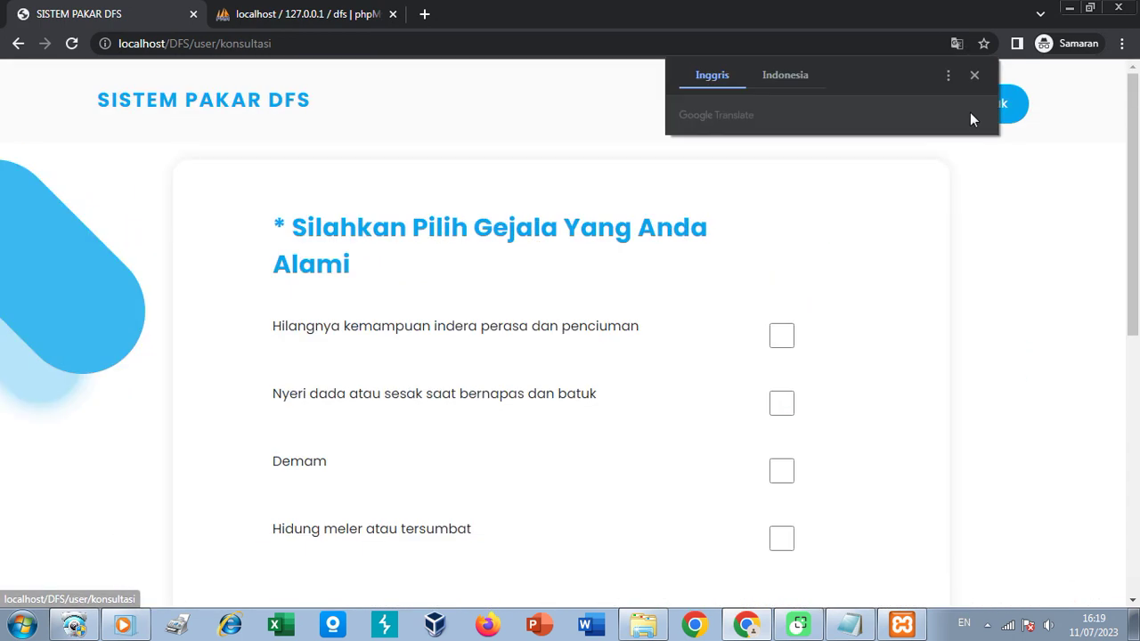
pyautogui.click(972, 74)
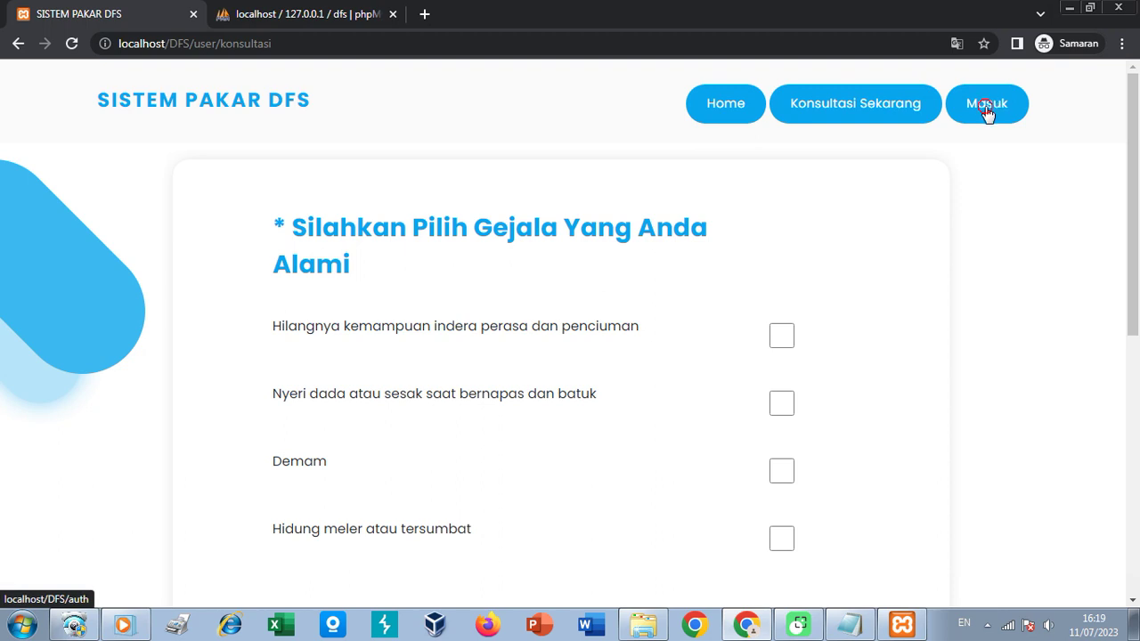
pyautogui.click(991, 112)
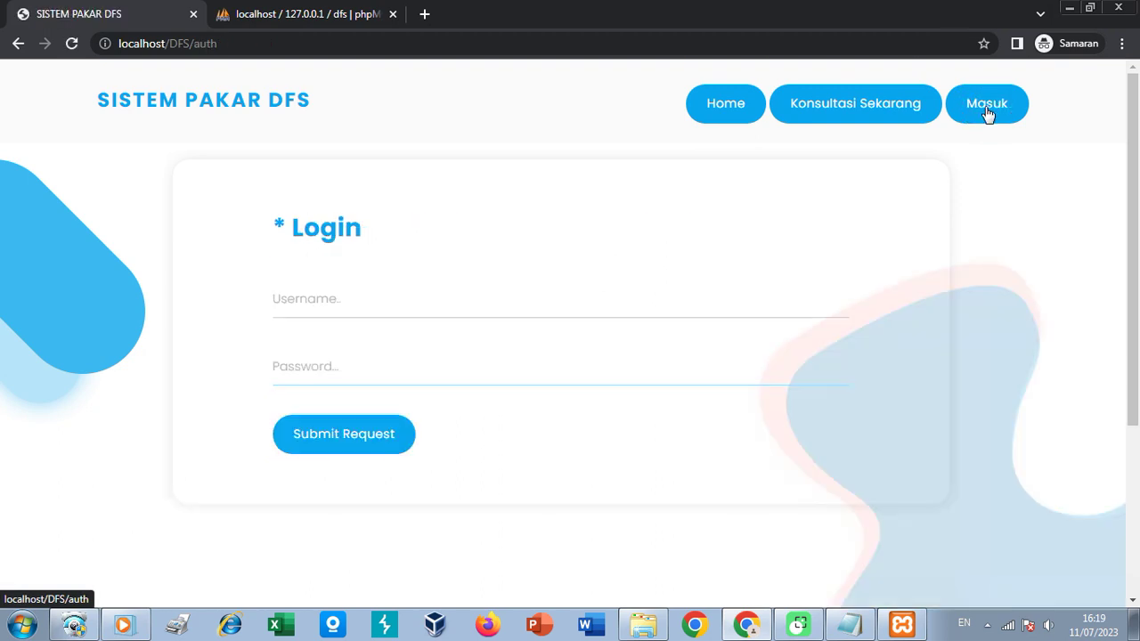
pyautogui.click(325, 312)
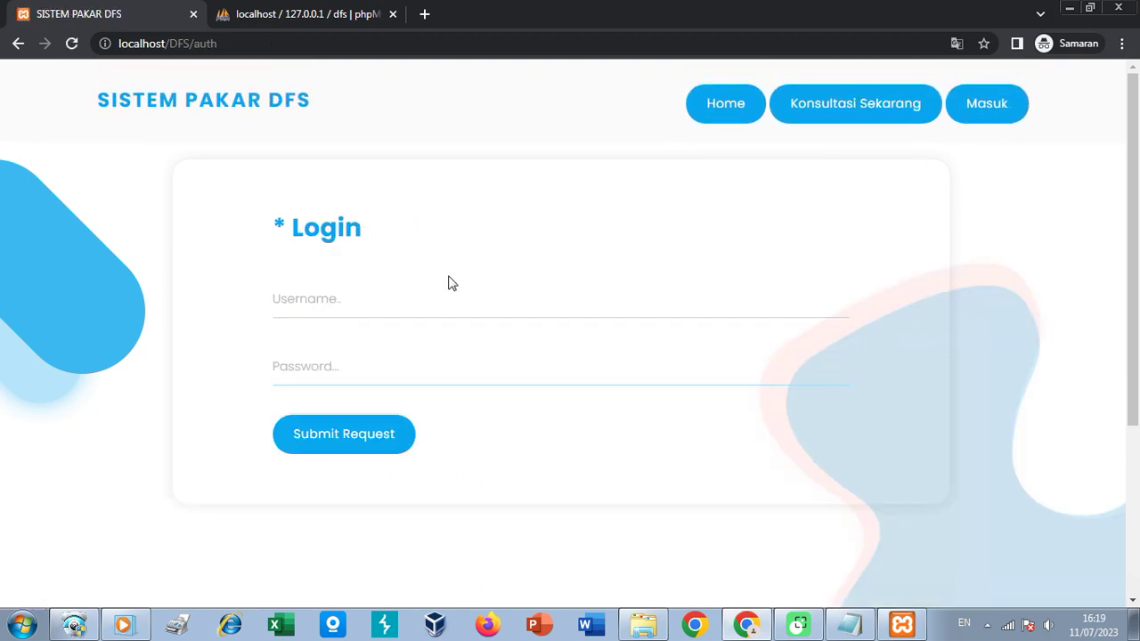
# - Switch to phpMyAdmin and browse the admin table of the dfs database to look up the login credentials
pyautogui.click(276, 13)
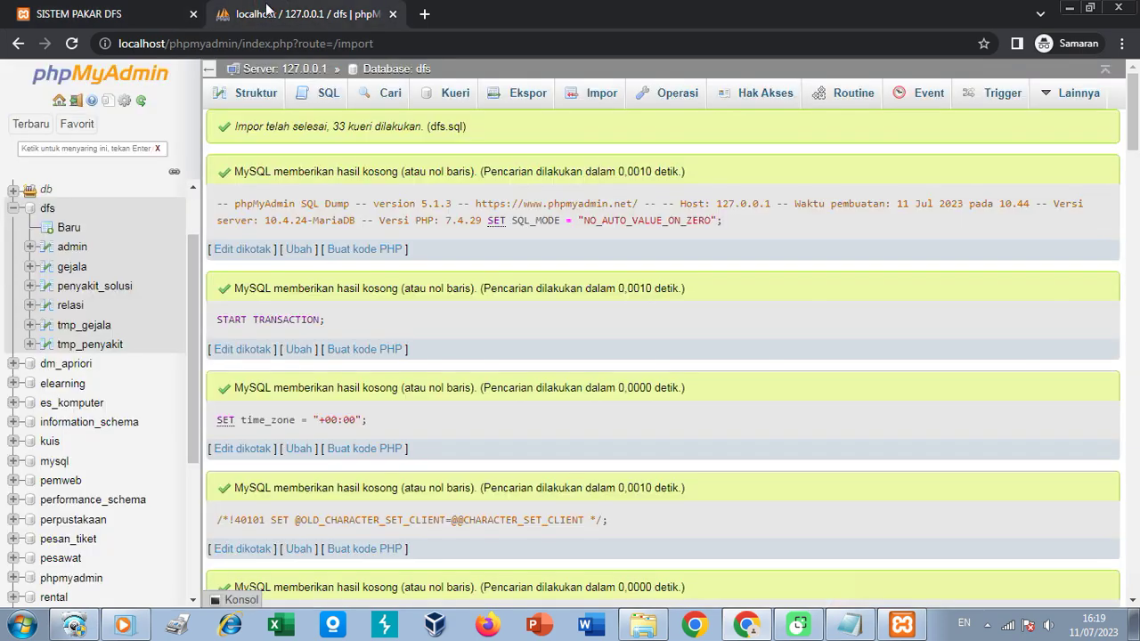
pyautogui.click(46, 211)
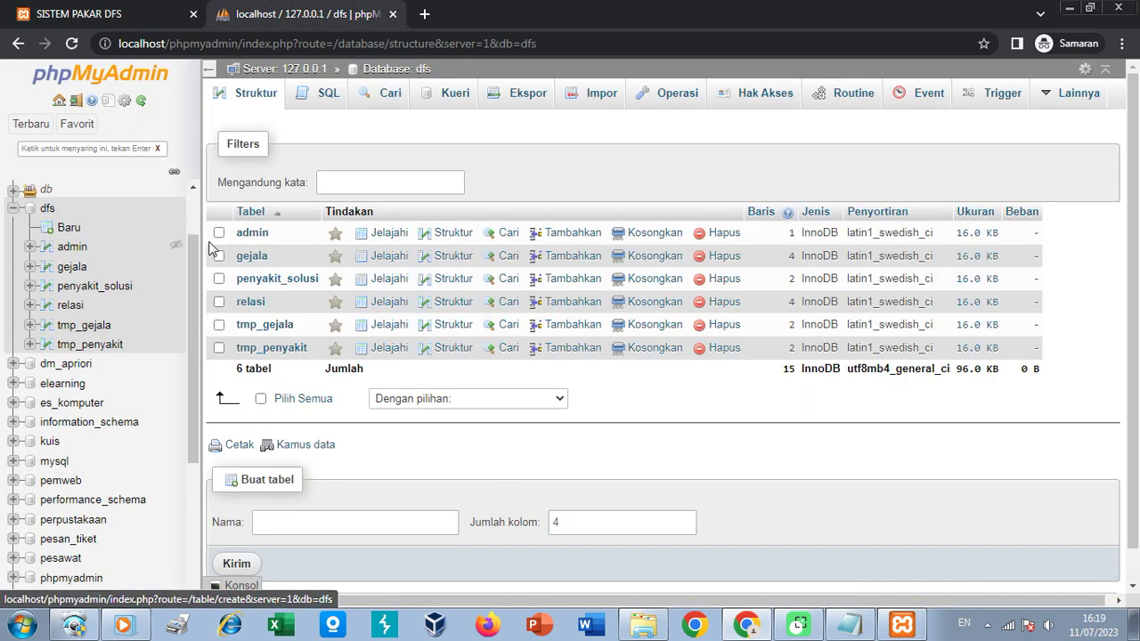
pyautogui.click(253, 233)
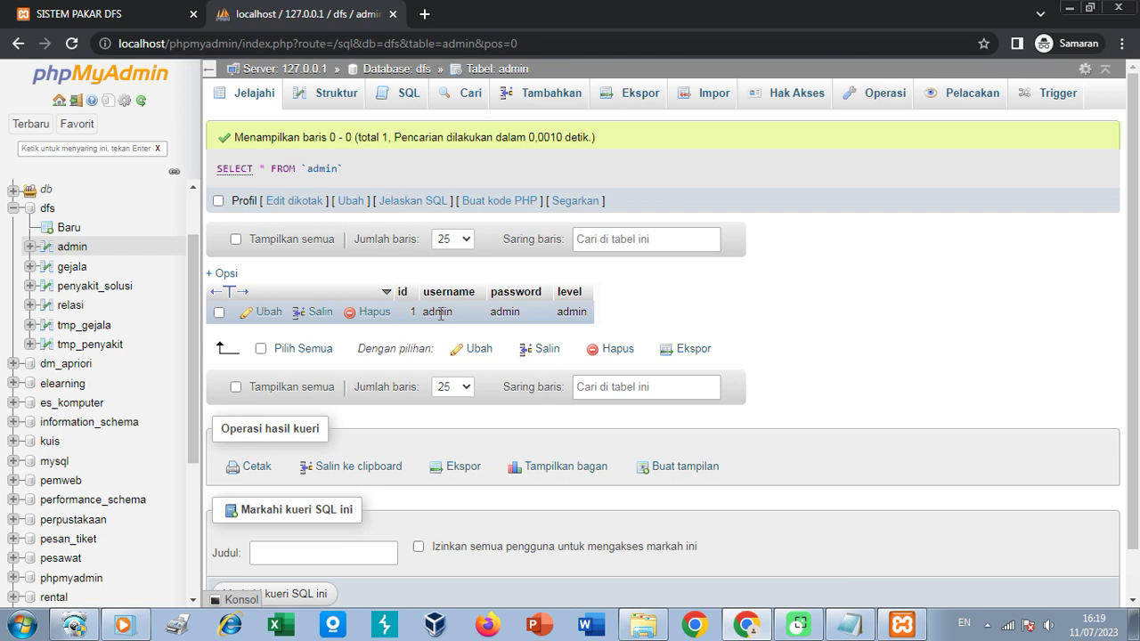
# - Return to the DFS login page and log in with the admin account's username and password
pyautogui.click(106, 13)
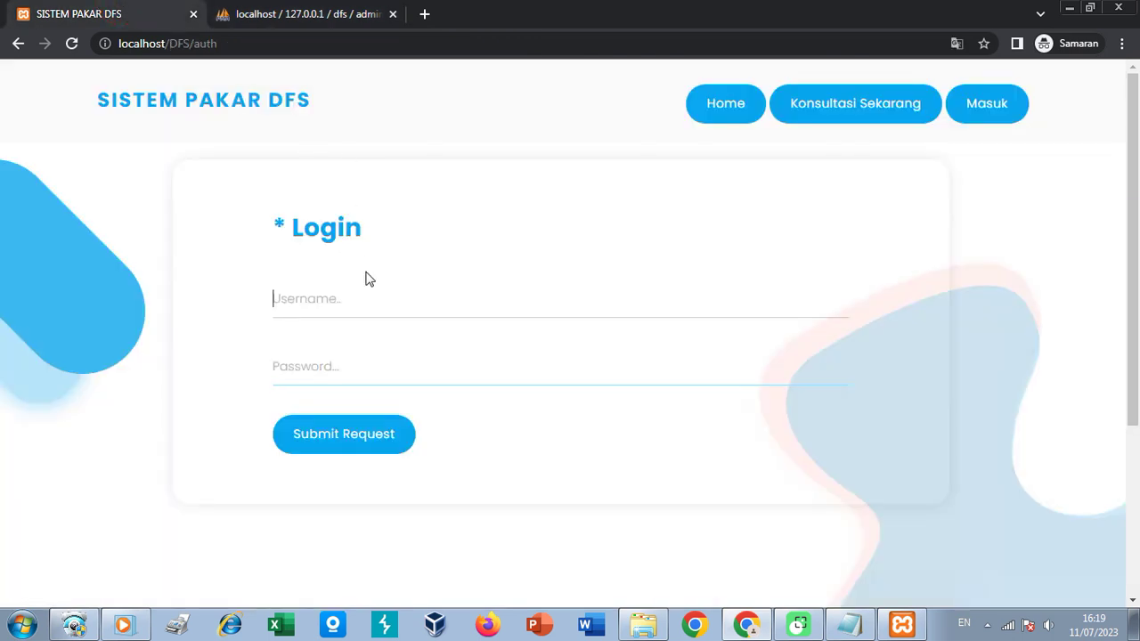
pyautogui.write('a')
pyautogui.write('ad')
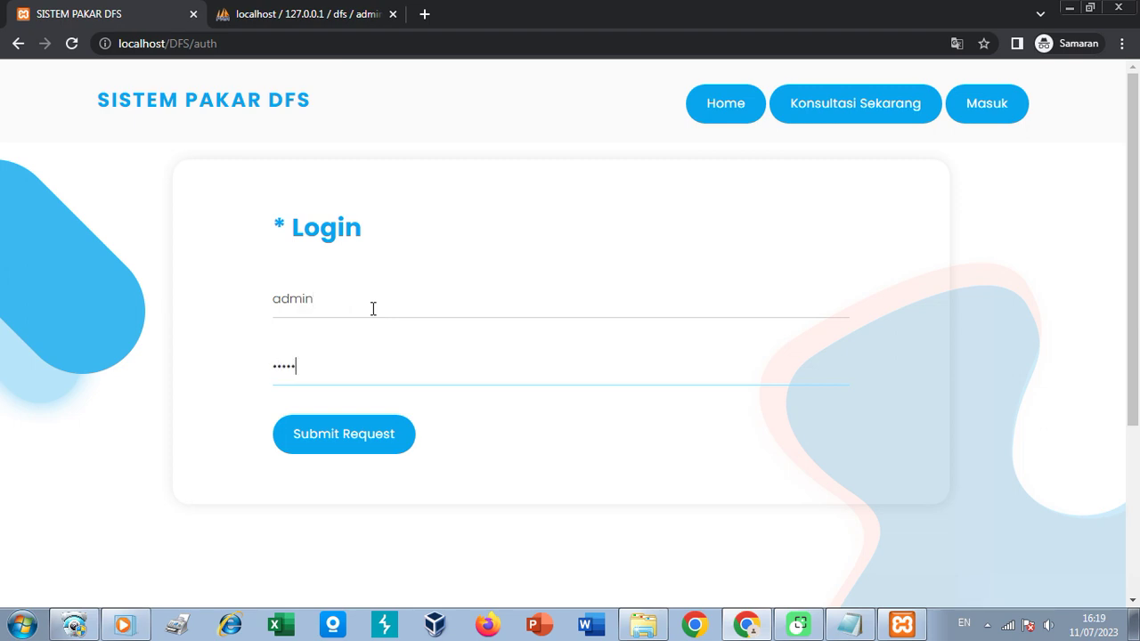
pyautogui.click(366, 450)
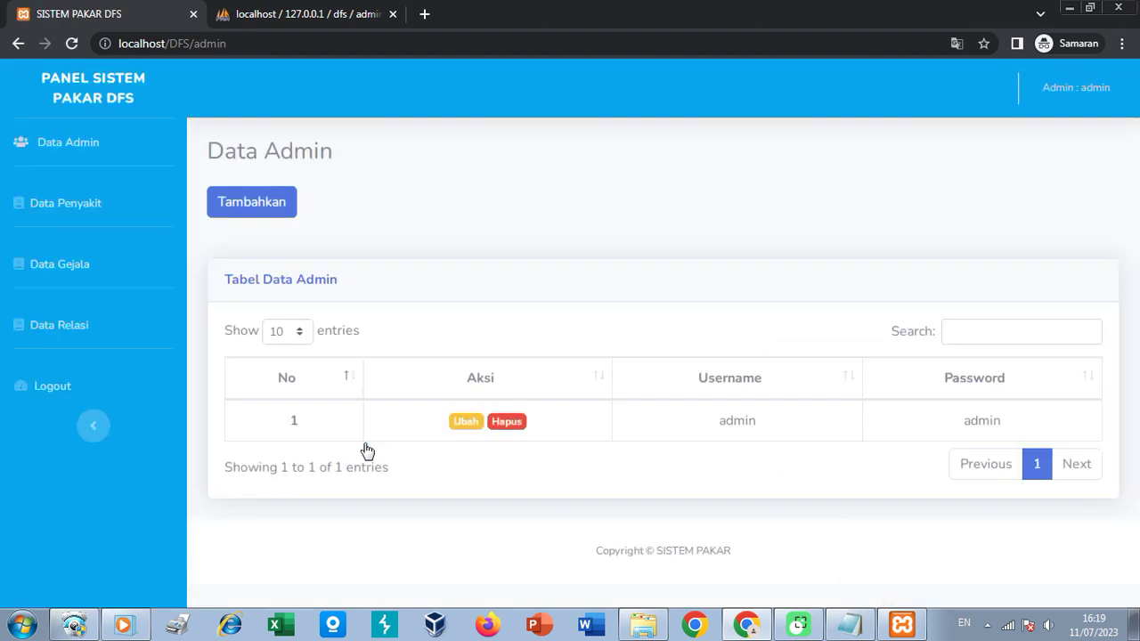
# - Add a new admin account with its username and password on the Data Admin page and save it
pyautogui.click(261, 205)
pyautogui.click(437, 183)
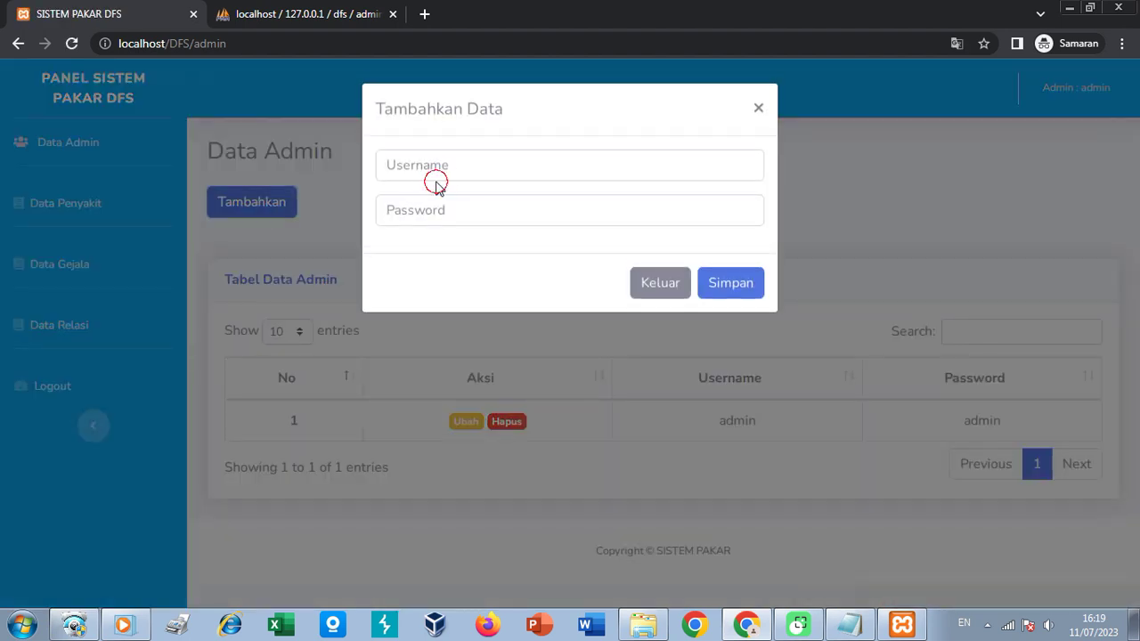
pyautogui.click(438, 166)
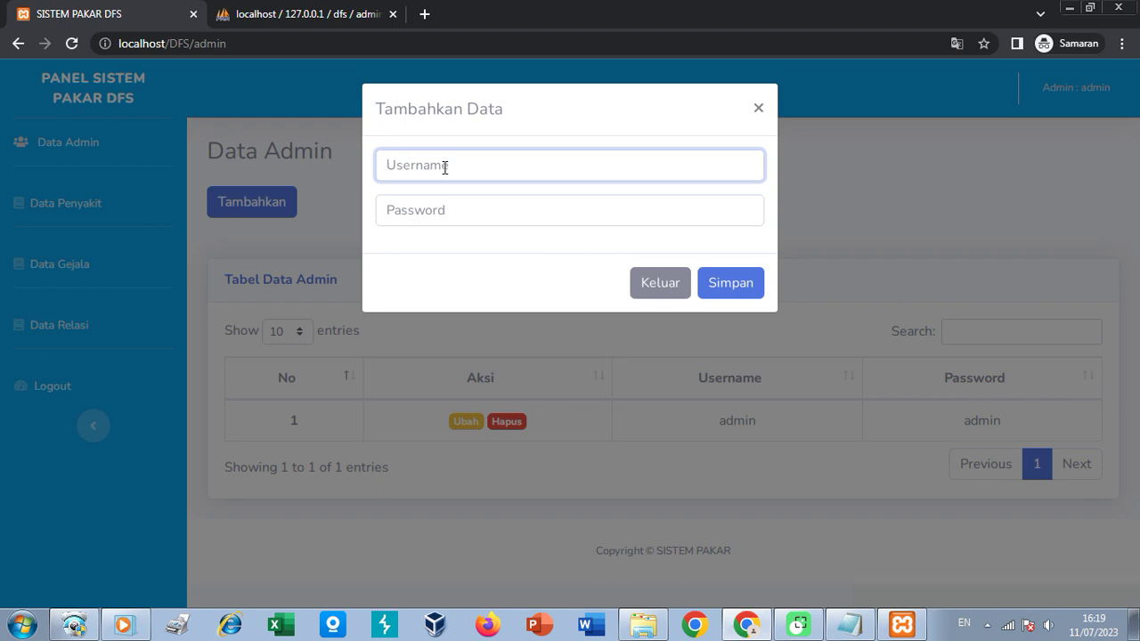
pyautogui.write('namamu')
pyautogui.press('Tab')
pyautogui.write('n')
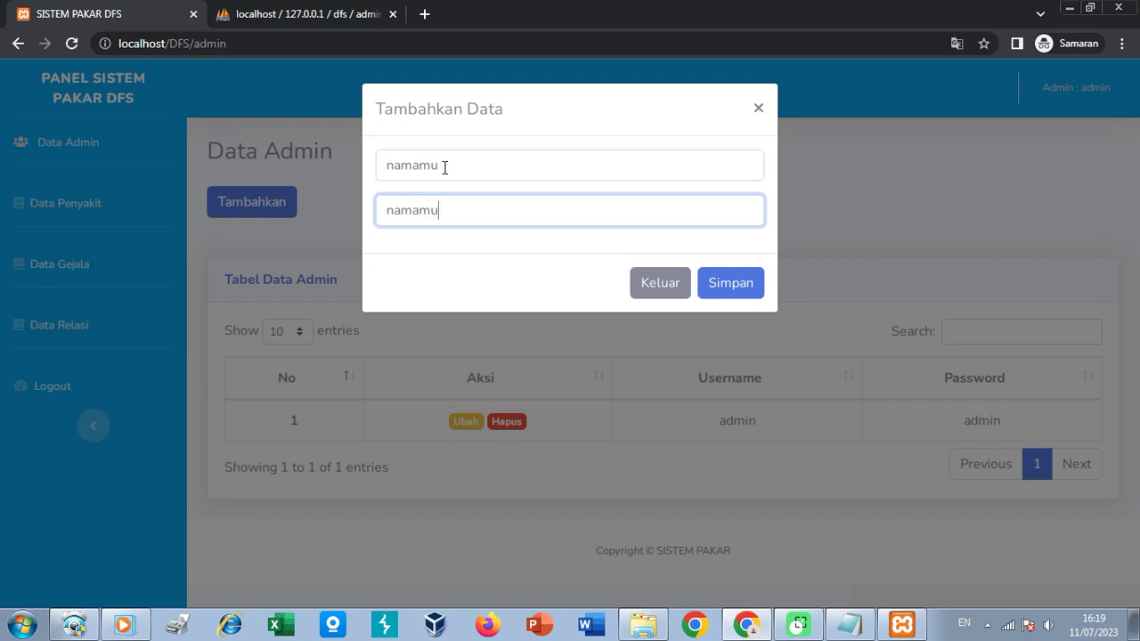
pyautogui.press('Return')
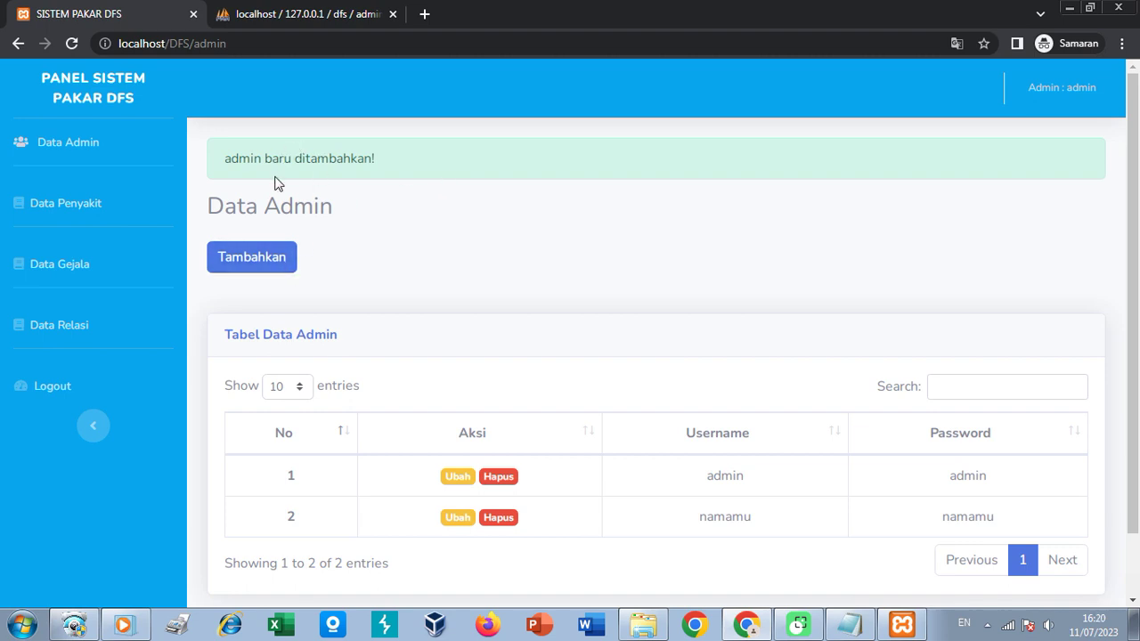
pyautogui.scroll(-1, 466, 314)
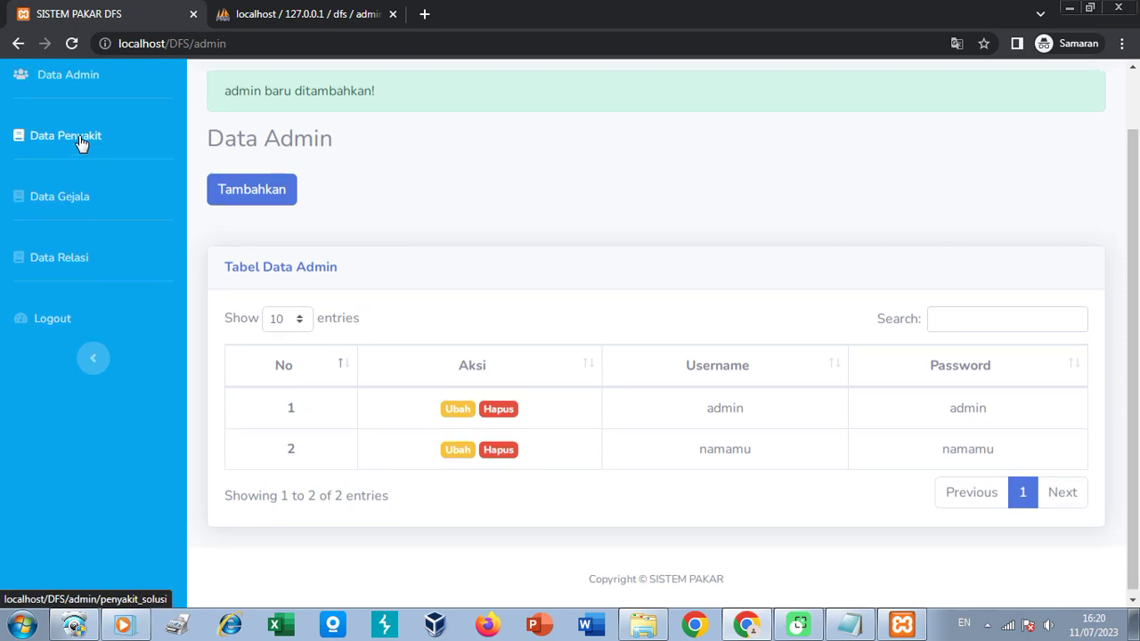
# - Open the Data Penyakit page and look through the listed diseases with their definitions and treatments
pyautogui.scroll(1, 98, 143)
pyautogui.click(82, 201)
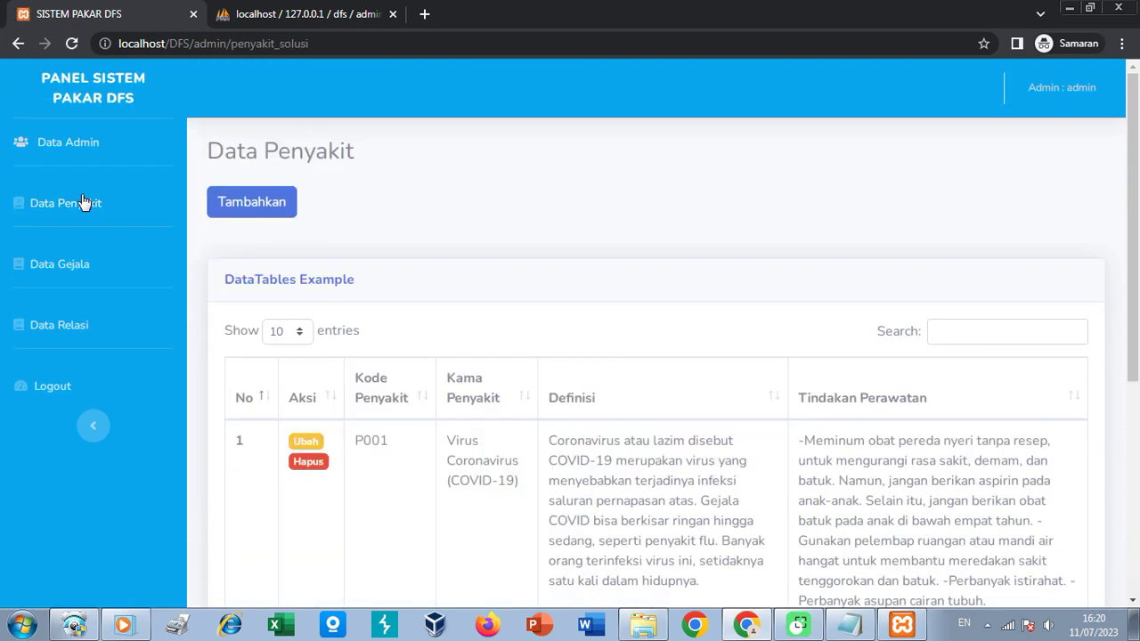
pyautogui.scroll(-4, 330, 330)
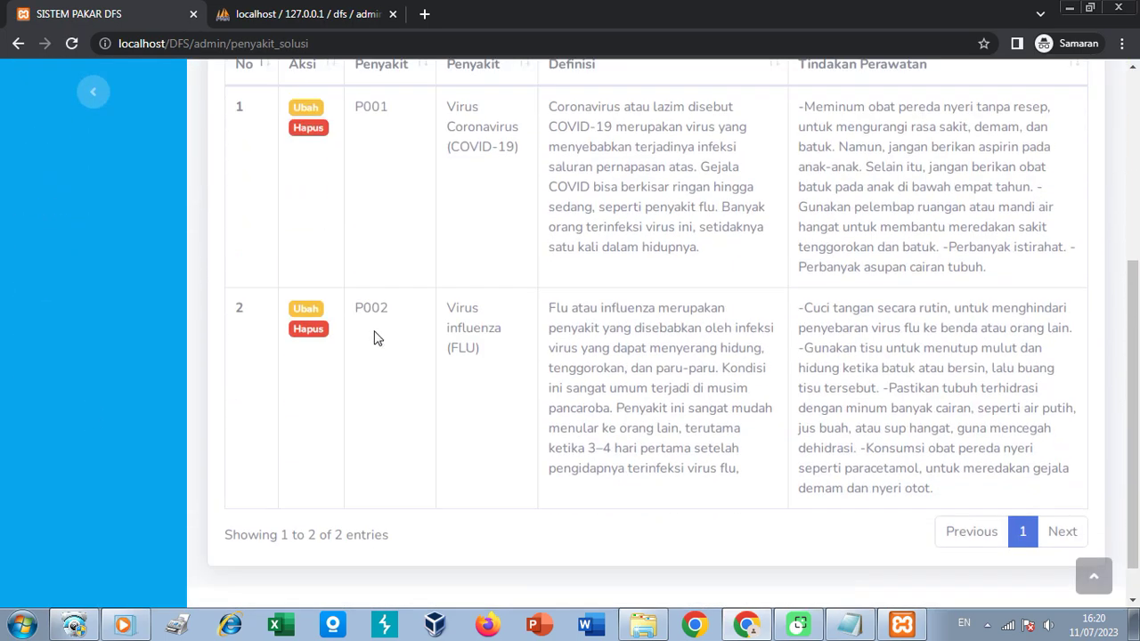
pyautogui.scroll(3, 374, 337)
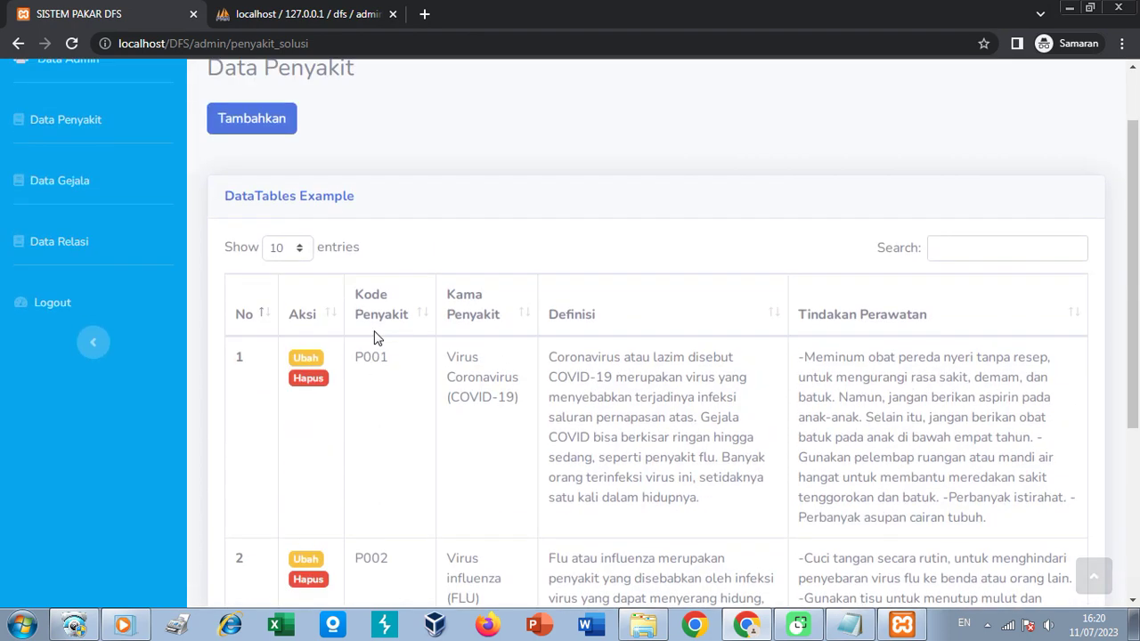
pyautogui.scroll(-1, 378, 339)
pyautogui.scroll(1, 377, 338)
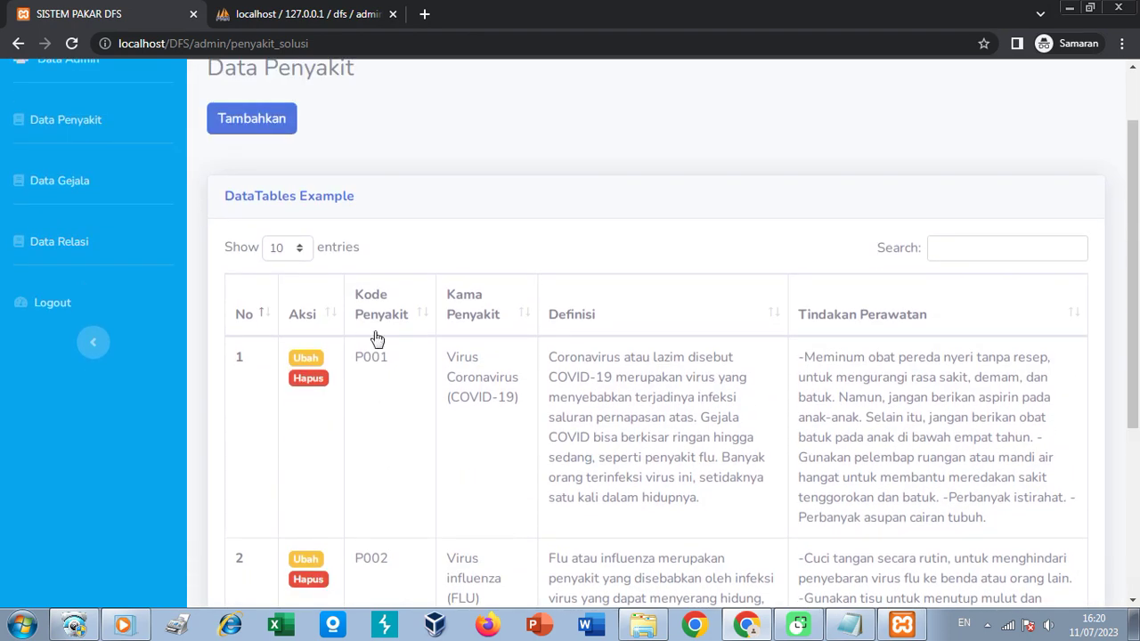
# - View the edit form of disease P001, read its Tindakan Perawatan text and return to the disease list
pyautogui.click(305, 358)
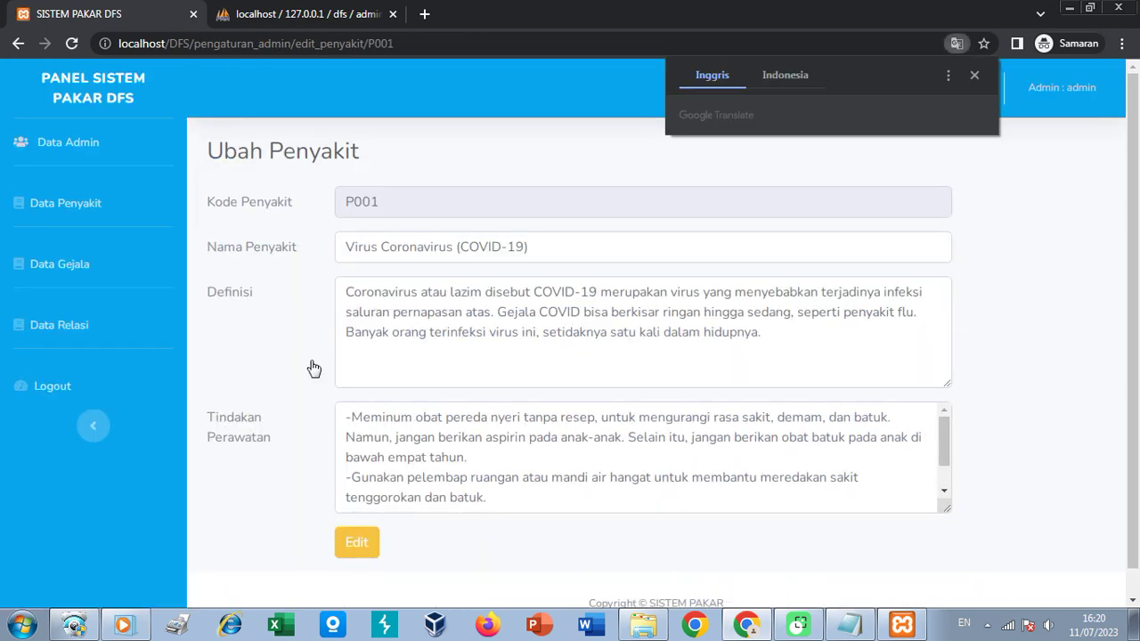
pyautogui.scroll(-2, 354, 454)
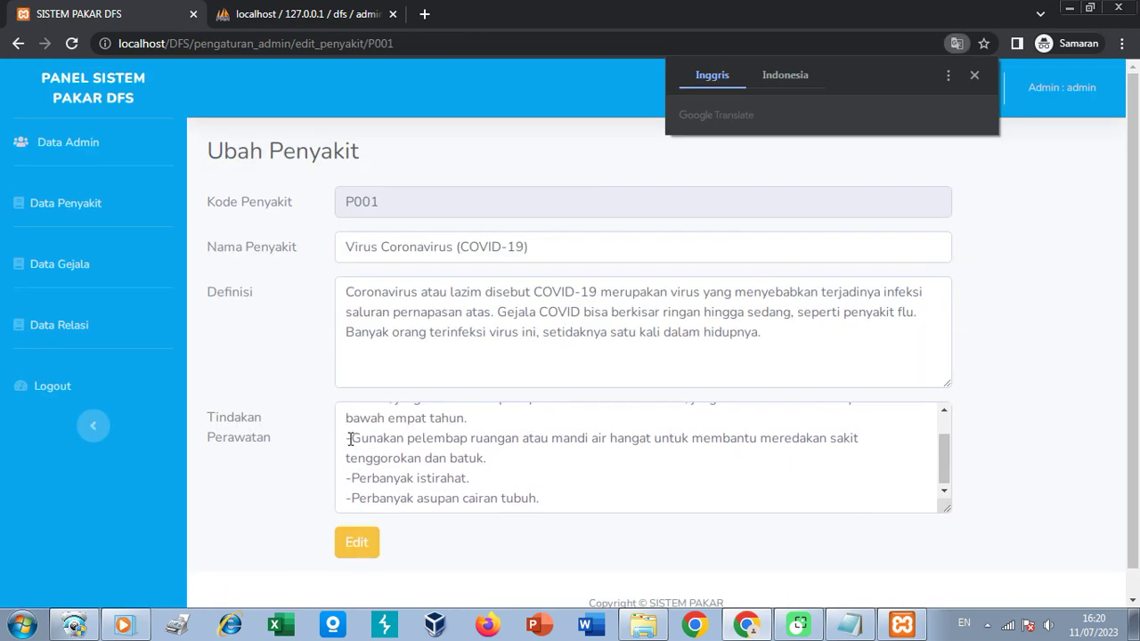
pyautogui.click(82, 203)
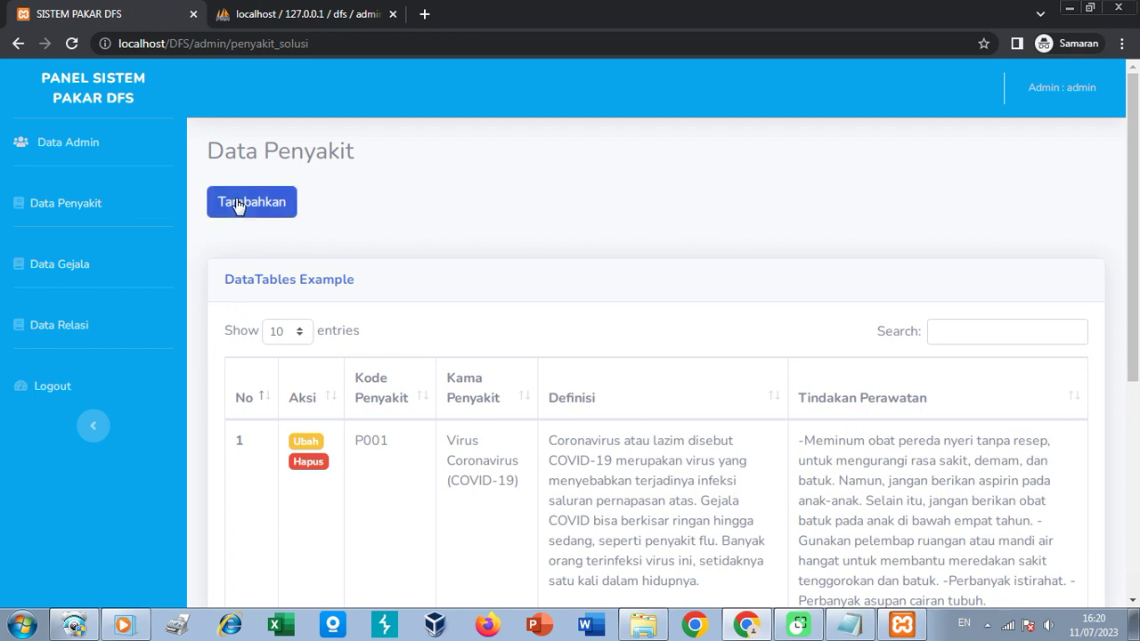
# - Examine the code, name, definisi and solusi fields of the new-disease form and close it without saving
pyautogui.click(236, 201)
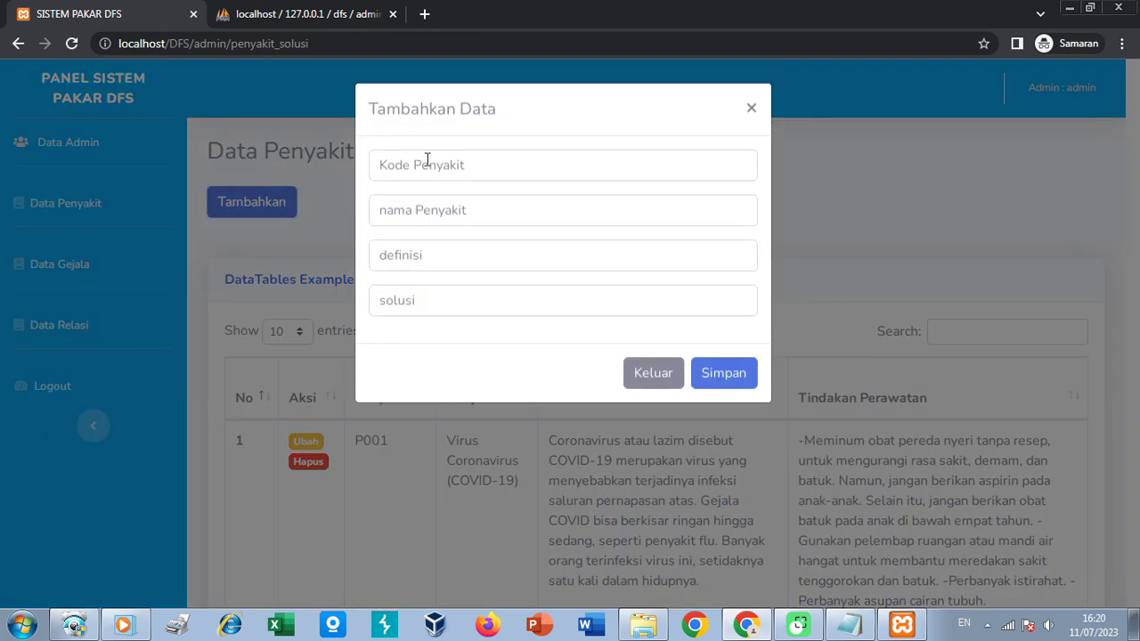
pyautogui.click(426, 159)
pyautogui.click(451, 217)
pyautogui.click(447, 257)
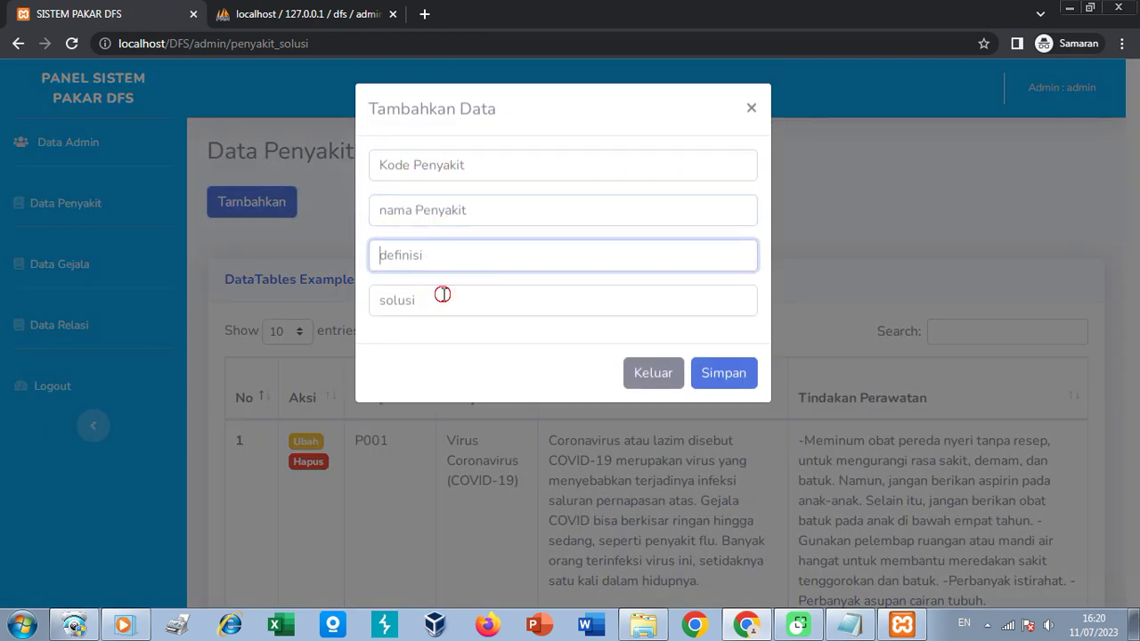
pyautogui.click(443, 295)
pyautogui.click(748, 110)
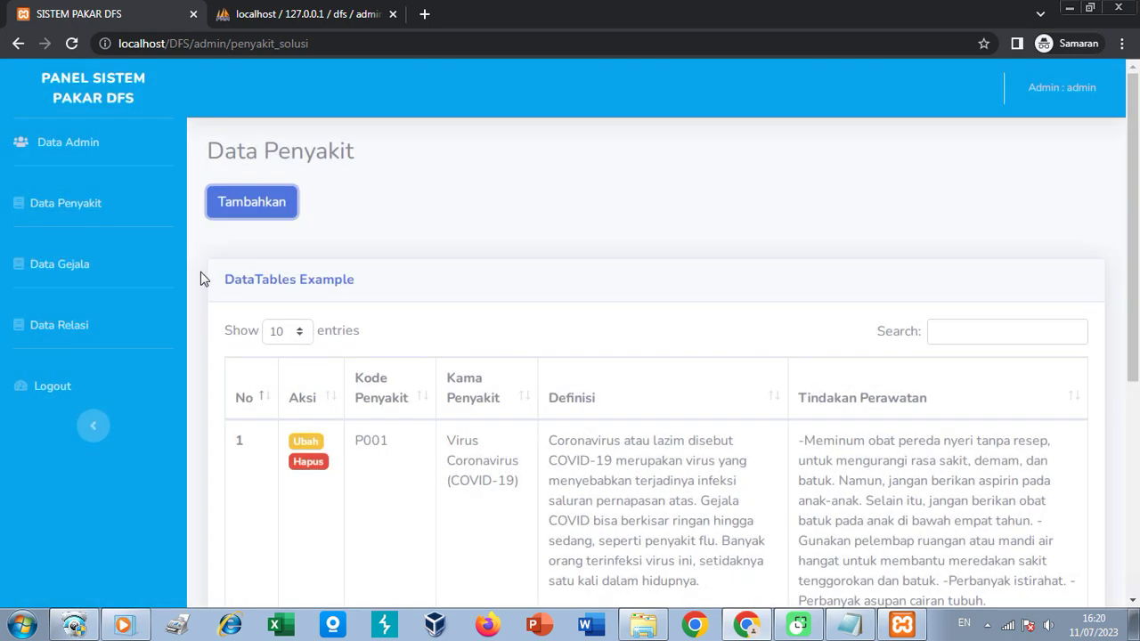
# - Go on from the disease list to the Data Gejala page, dismiss the translation prompt and look through the symptoms
pyautogui.scroll(-4, 272, 258)
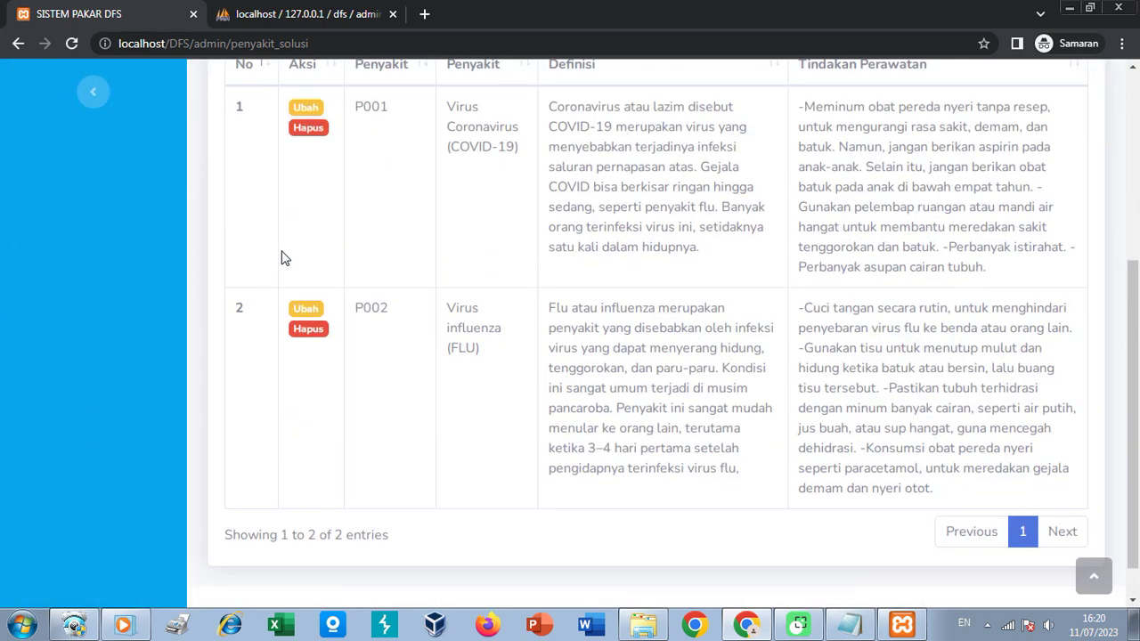
pyautogui.scroll(4, 281, 257)
pyautogui.click(54, 190)
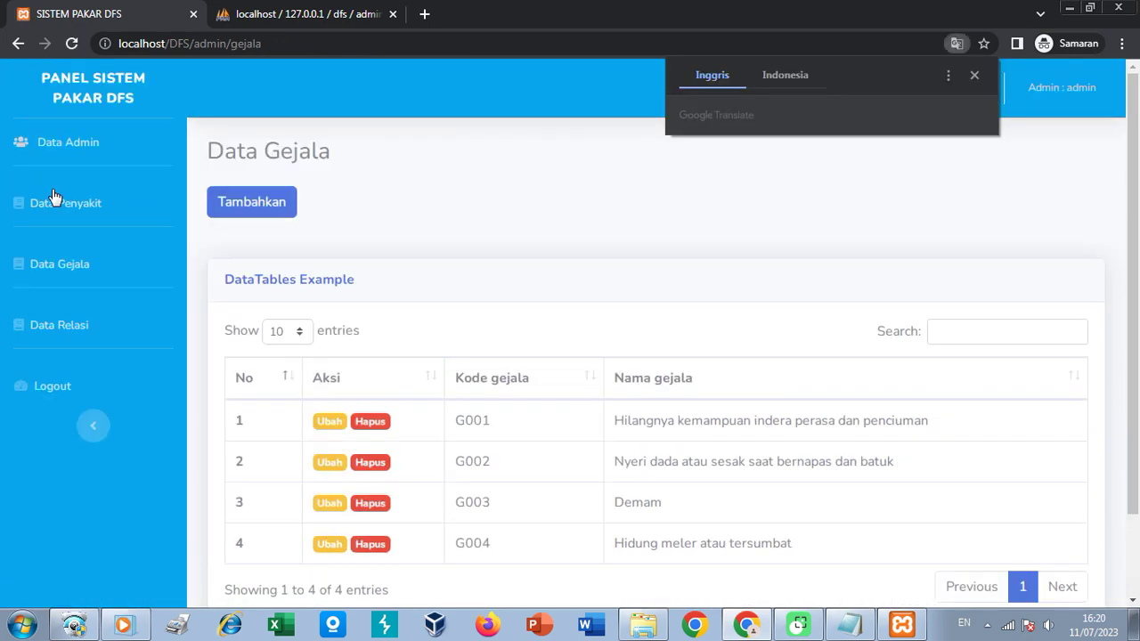
pyautogui.click(975, 78)
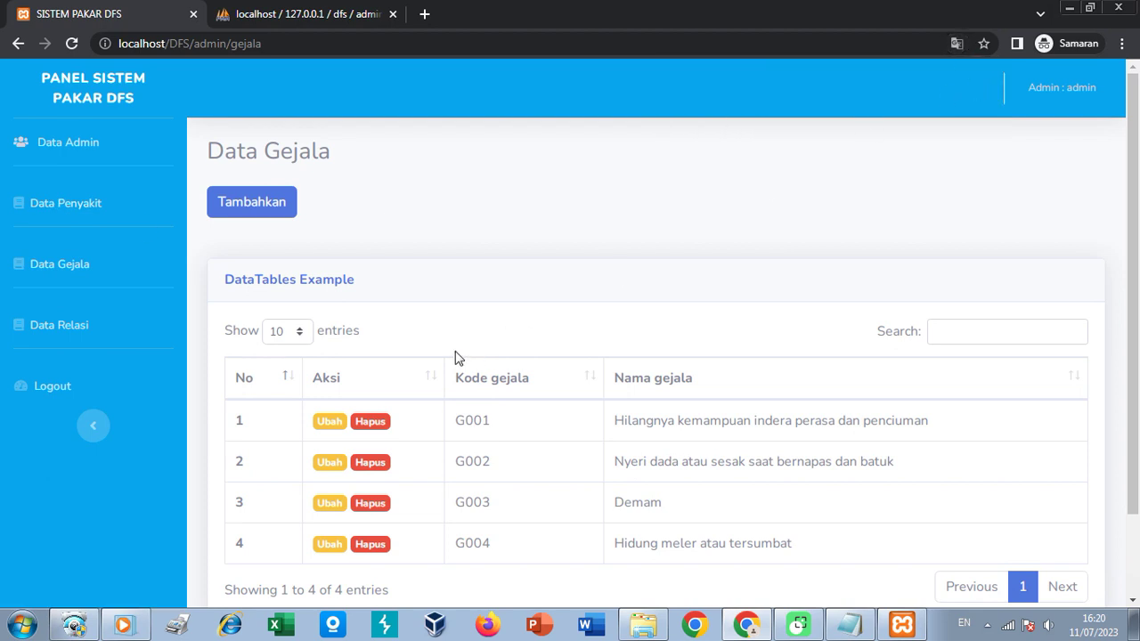
pyautogui.scroll(-1, 461, 365)
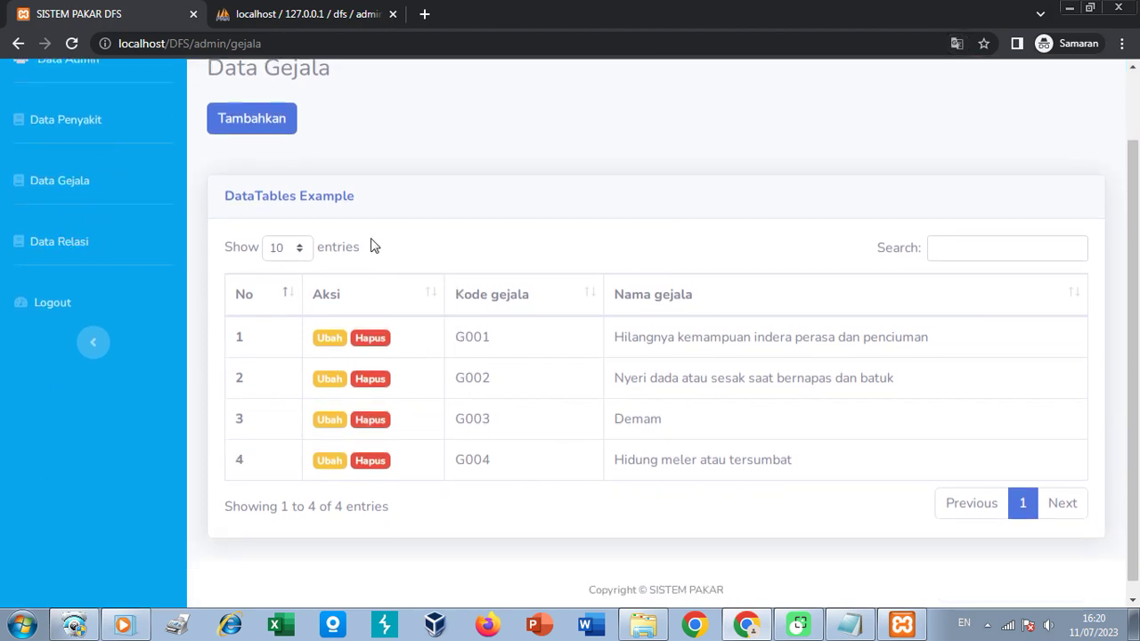
# - View the edit form of symptom G001 and the new-symptom form, leaving both without saving
pyautogui.click(325, 341)
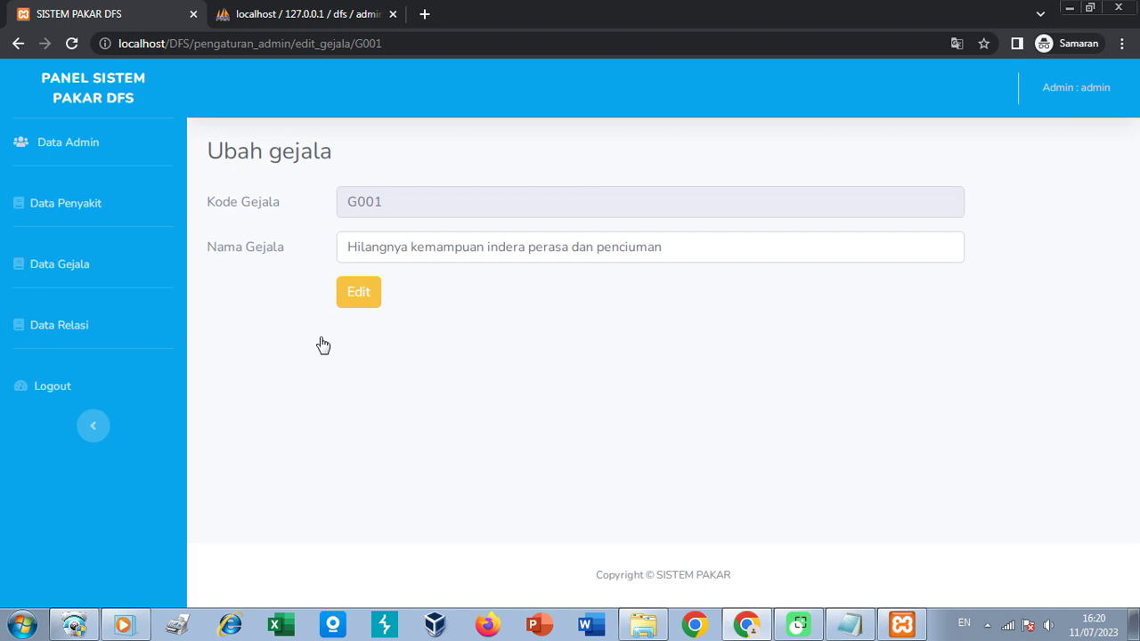
pyautogui.click(27, 38)
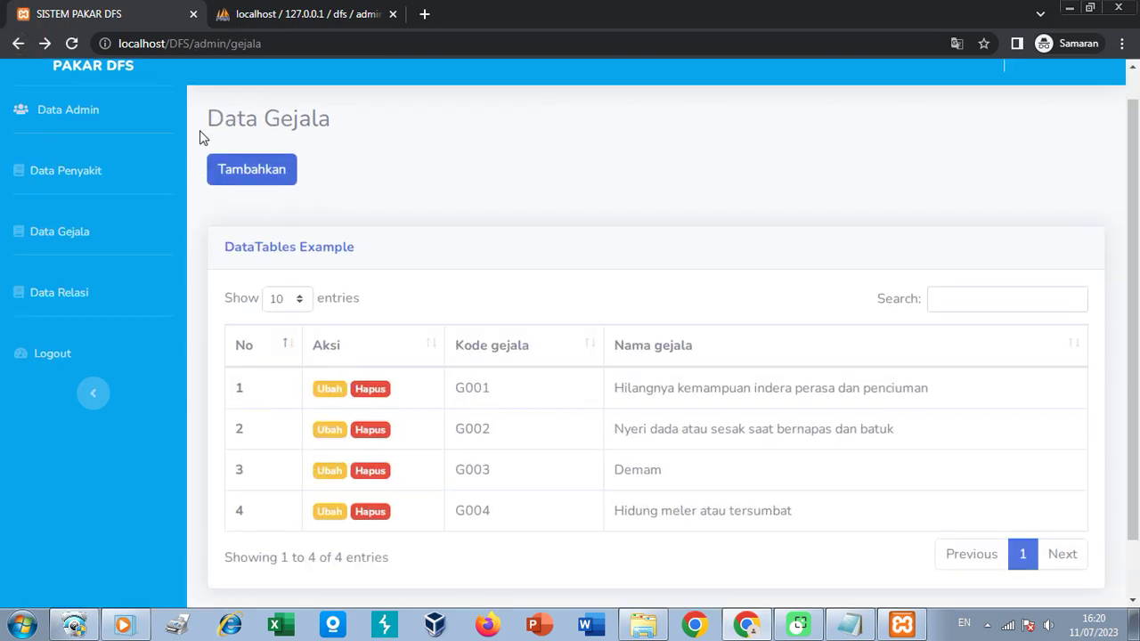
pyautogui.click(235, 170)
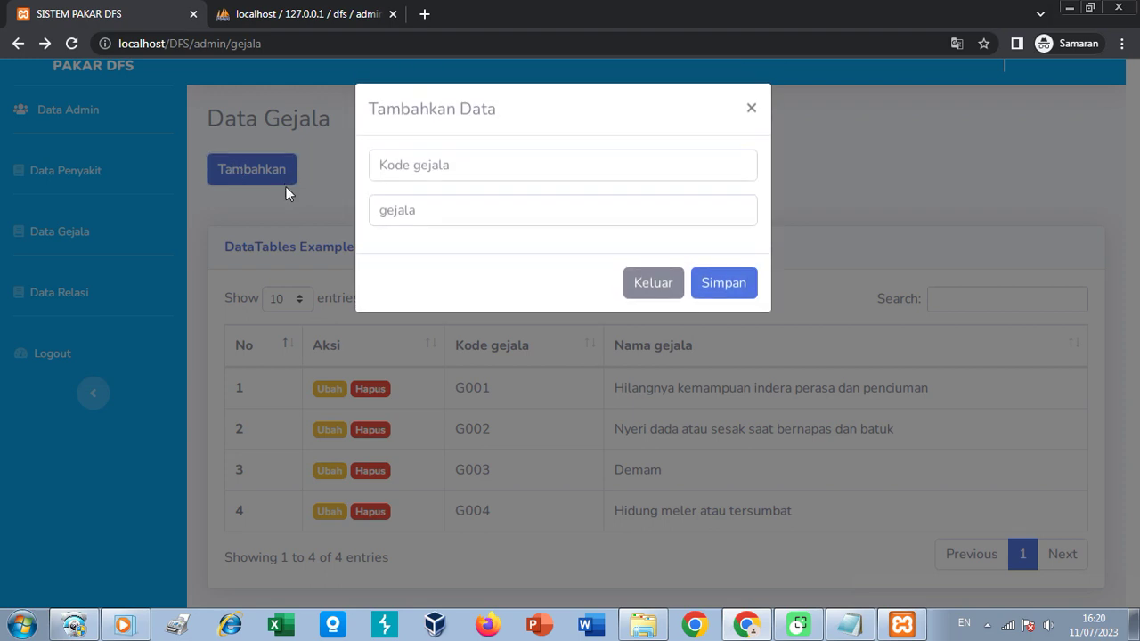
pyautogui.click(749, 111)
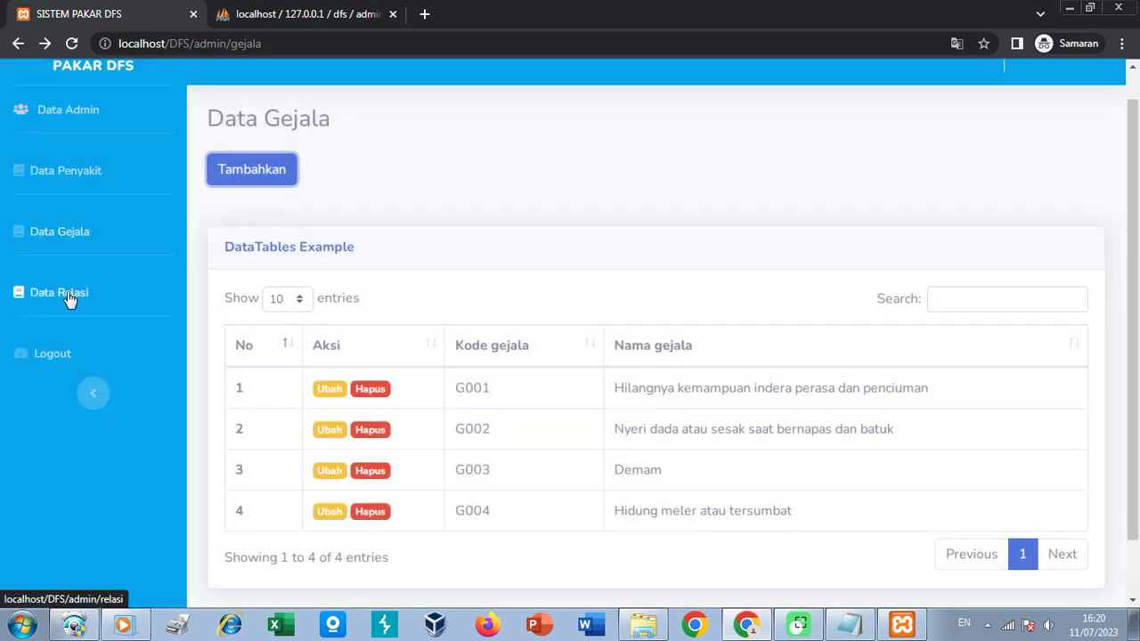
# - Open the Data Relasi page and review which symptoms are linked to each disease
pyautogui.click(68, 296)
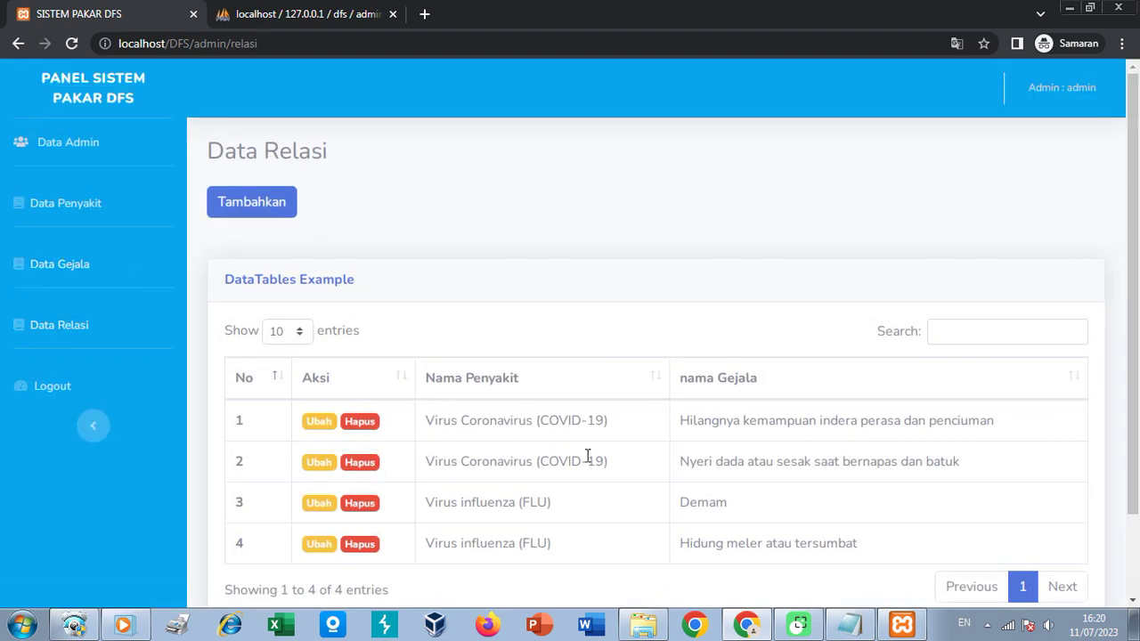
pyautogui.scroll(-1, 422, 170)
pyautogui.scroll(1, 422, 310)
pyautogui.scroll(-1, 437, 316)
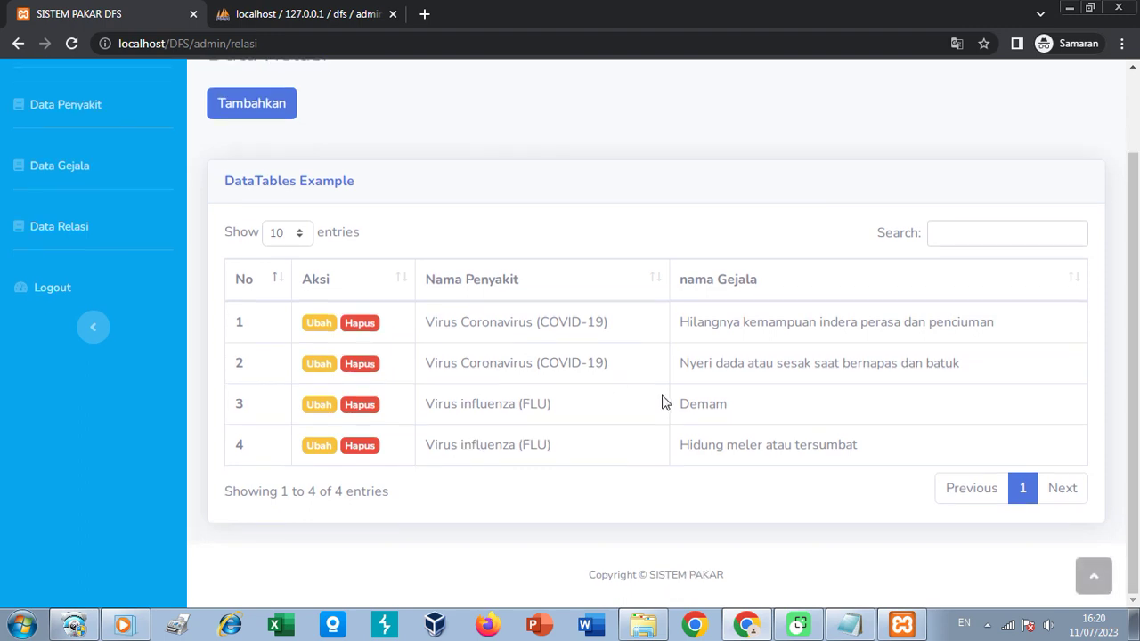
# - Examine the new-relation form's symptom and category options with Virus Coronavirus (COVID-19) as the disease, and close it without saving
pyautogui.click(292, 100)
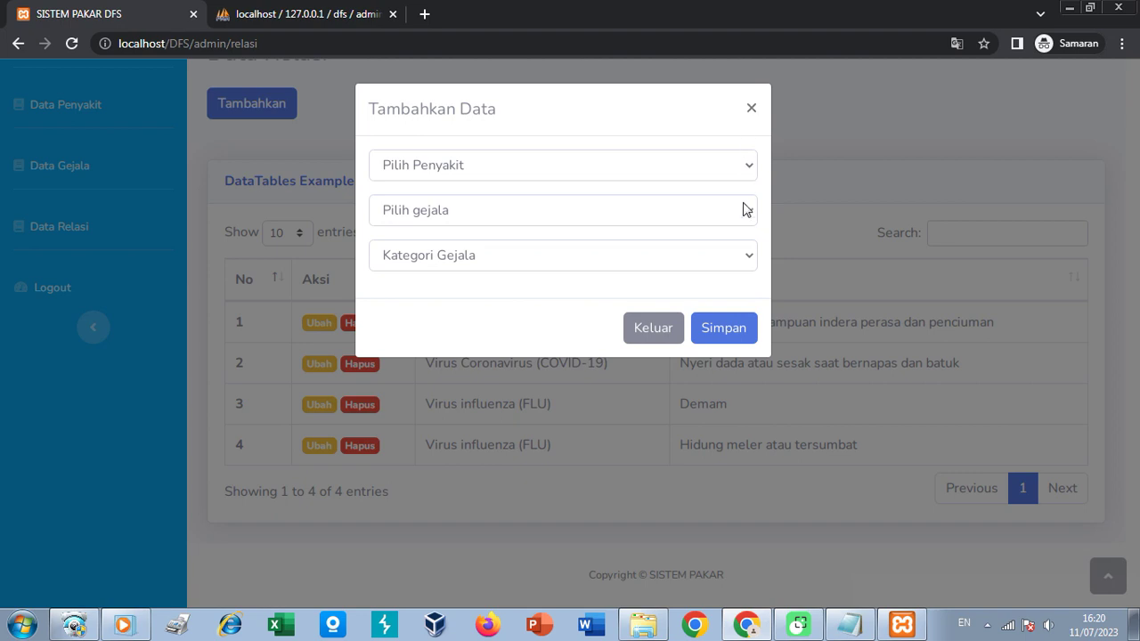
pyautogui.click(732, 168)
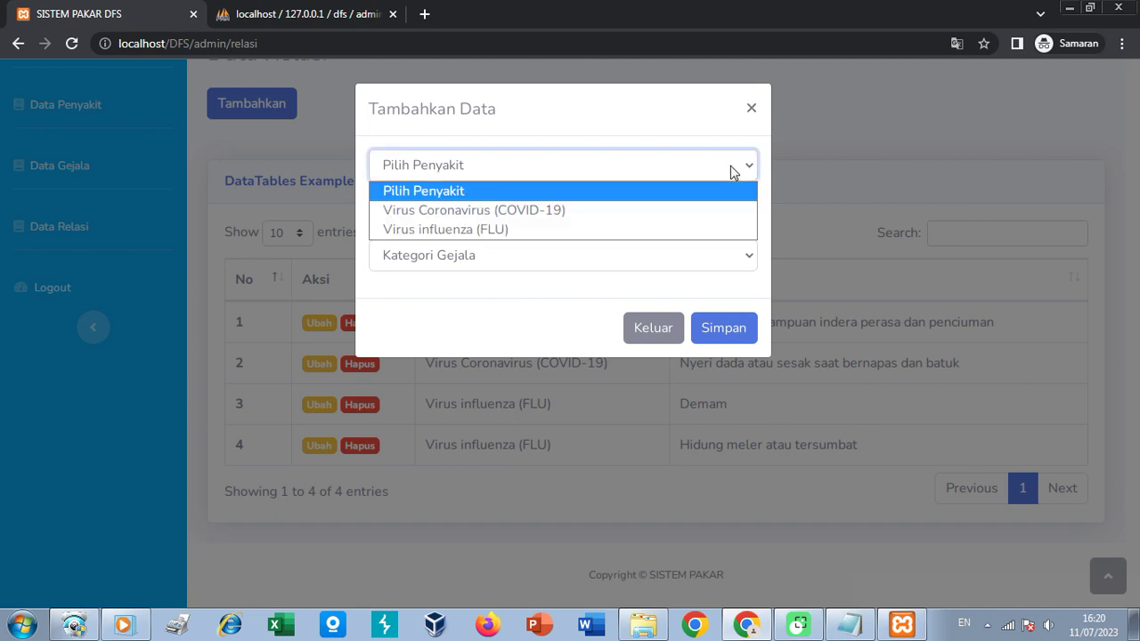
pyautogui.click(495, 211)
pyautogui.click(498, 212)
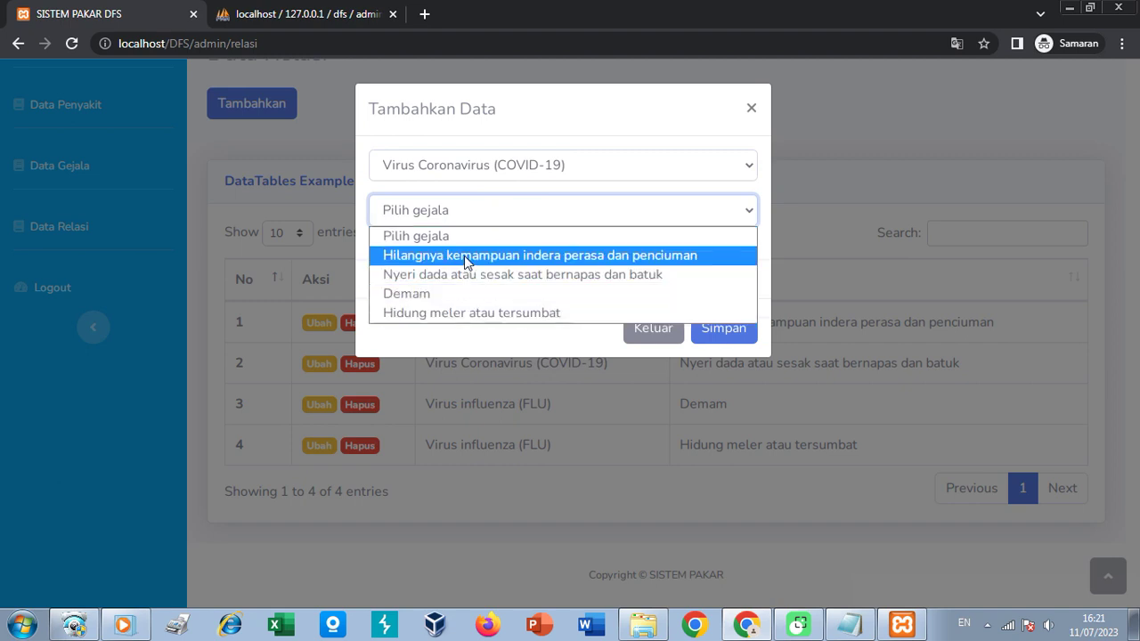
pyautogui.click(472, 214)
pyautogui.click(454, 258)
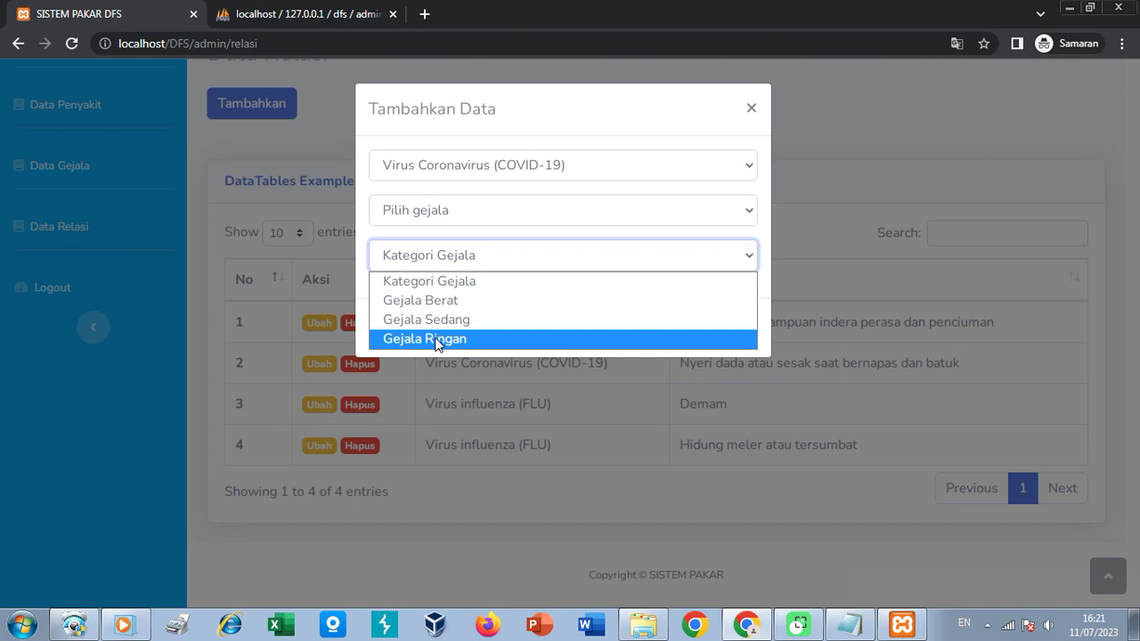
pyautogui.click(466, 257)
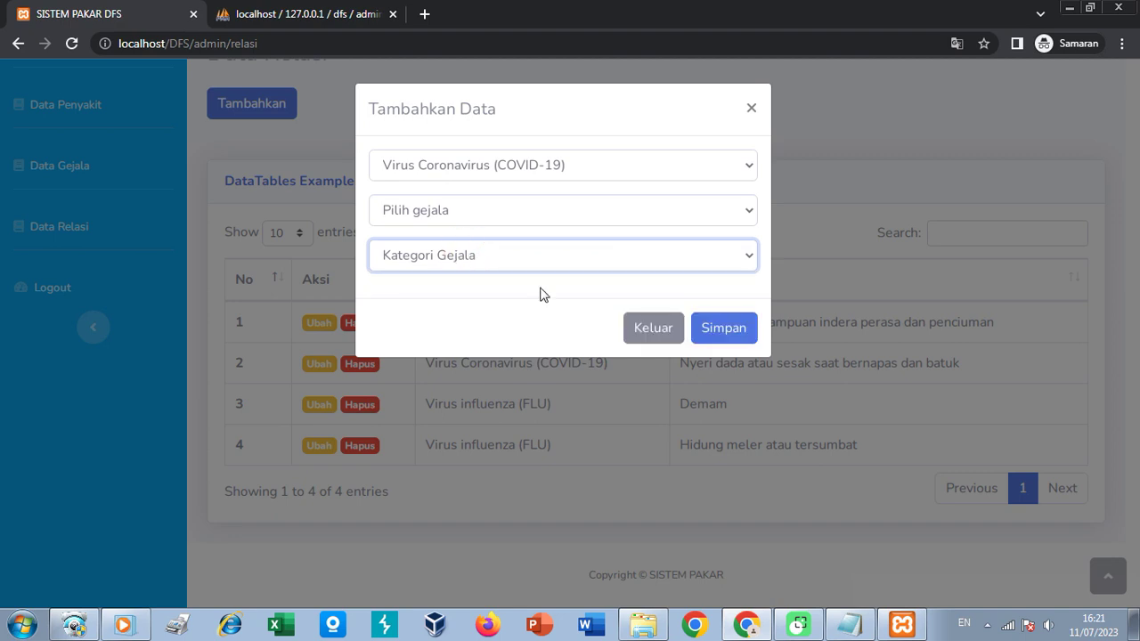
pyautogui.click(668, 328)
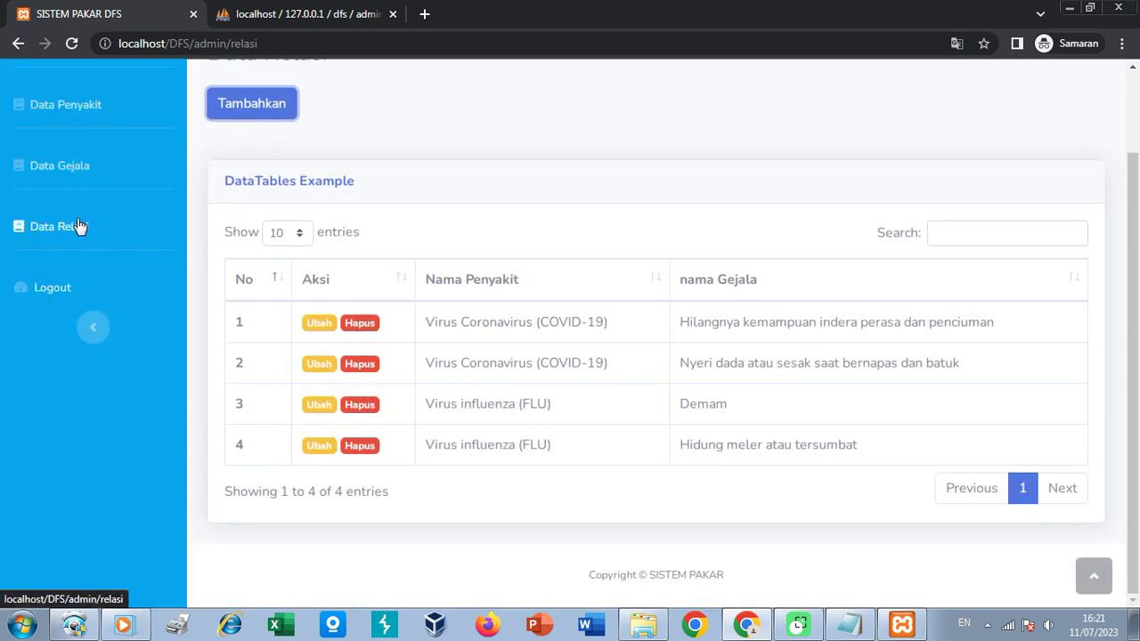
pyautogui.scroll(2, 81, 229)
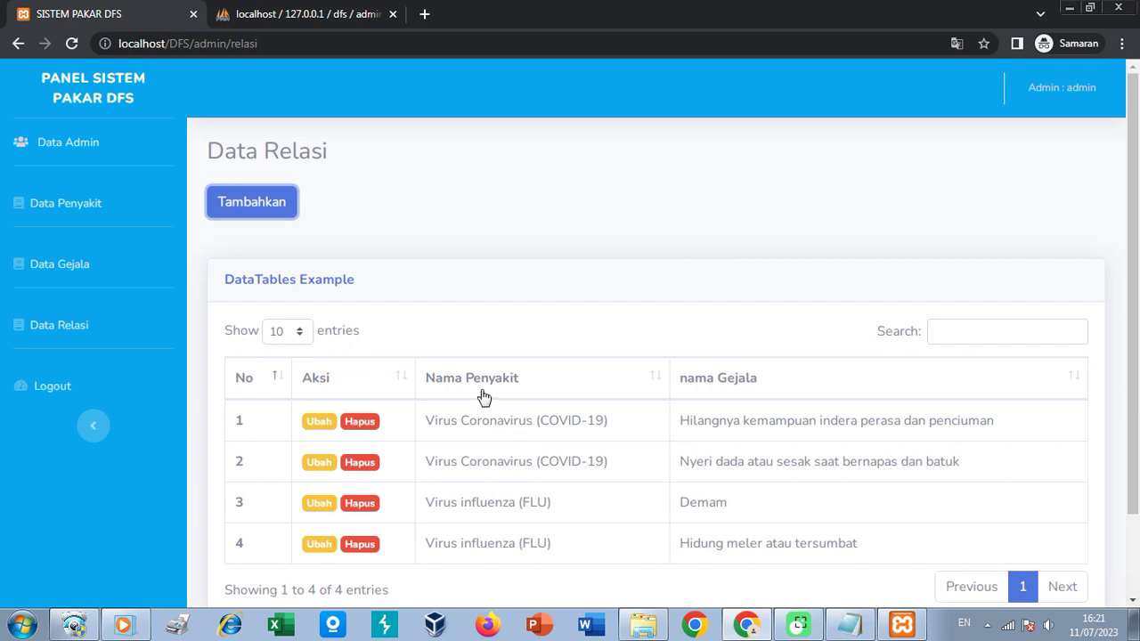
# - Switch to Notepad and replace the note with "sesuaikan dengan penyakit yang kalian ingin buat dan gejala"
pyautogui.click(850, 624)
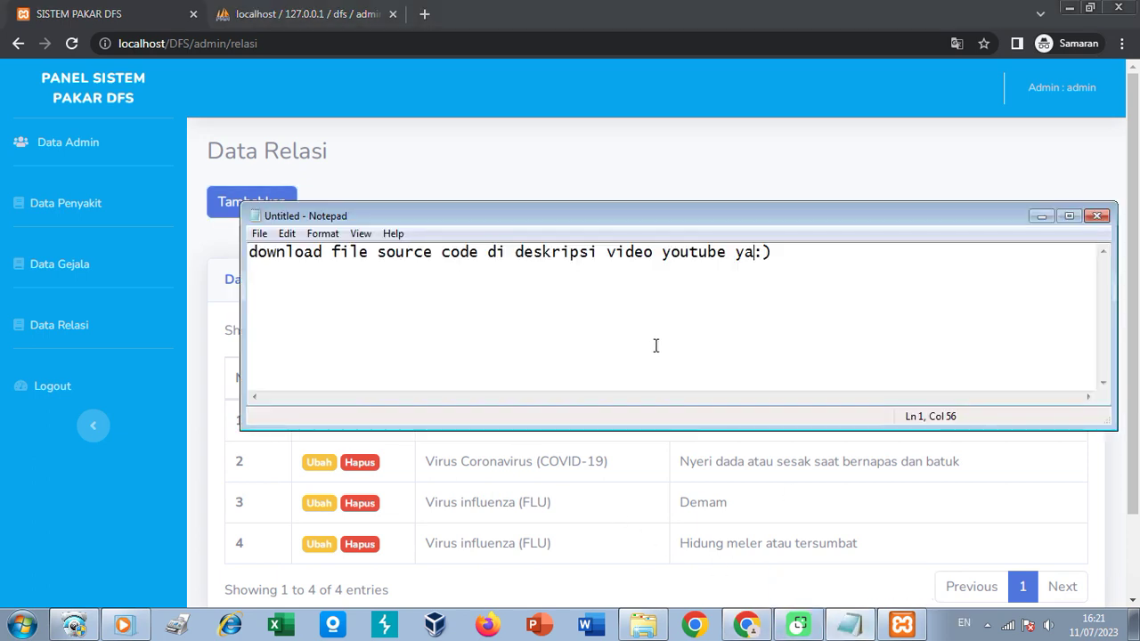
pyautogui.click(804, 264)
pyautogui.hotkey('ctrl', 'a')
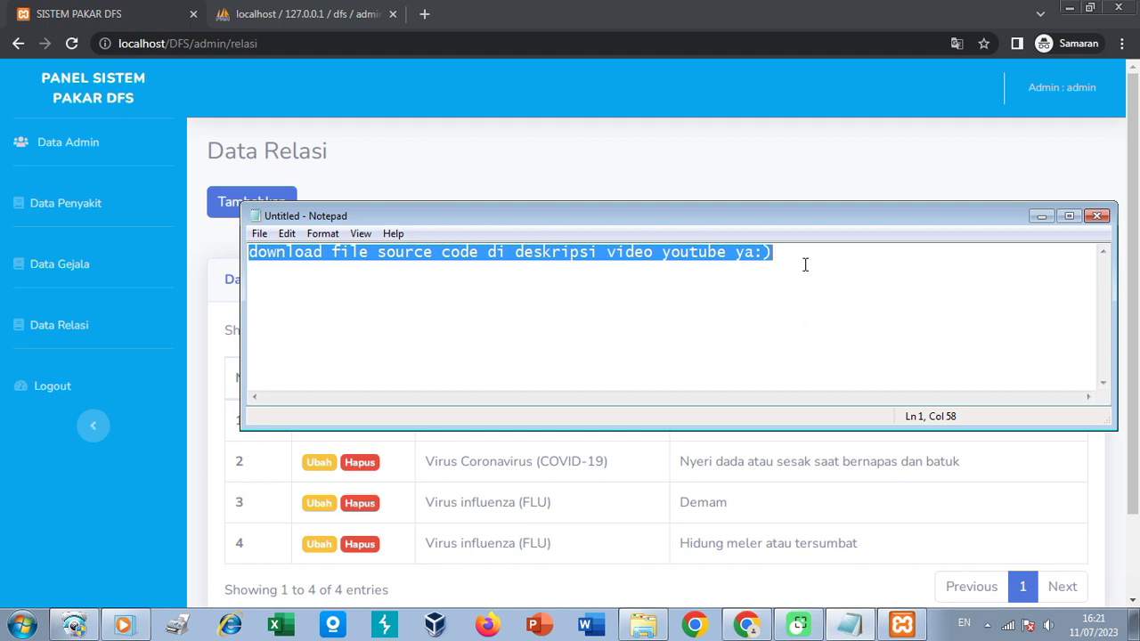
pyautogui.write('sesua')
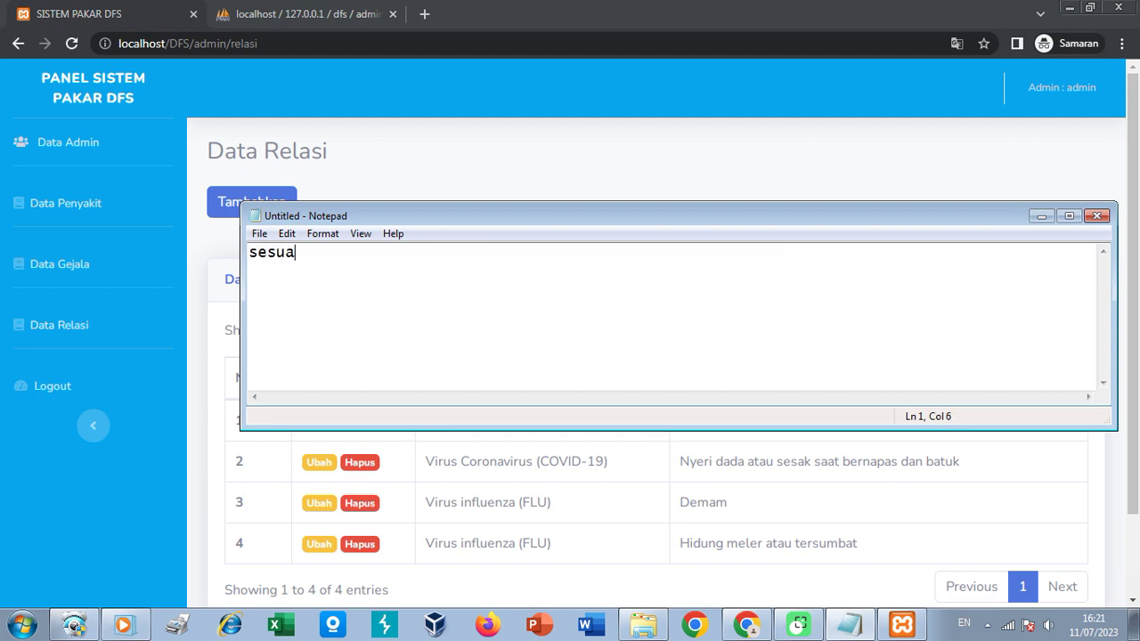
pyautogui.write('ikan dengan')
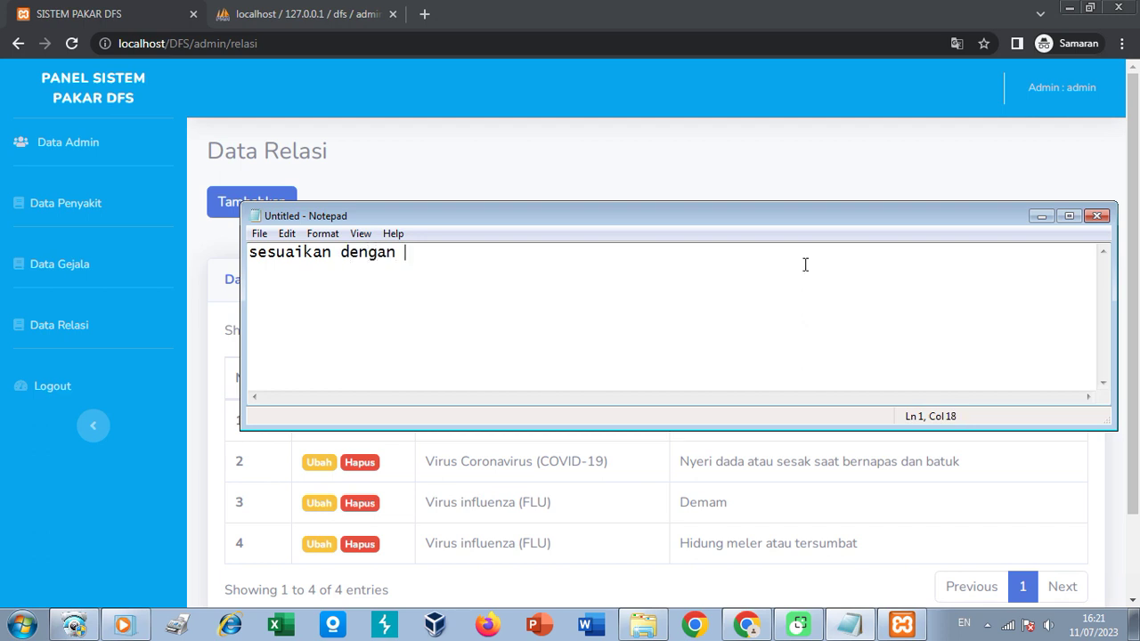
pyautogui.write(' penyakit yang ')
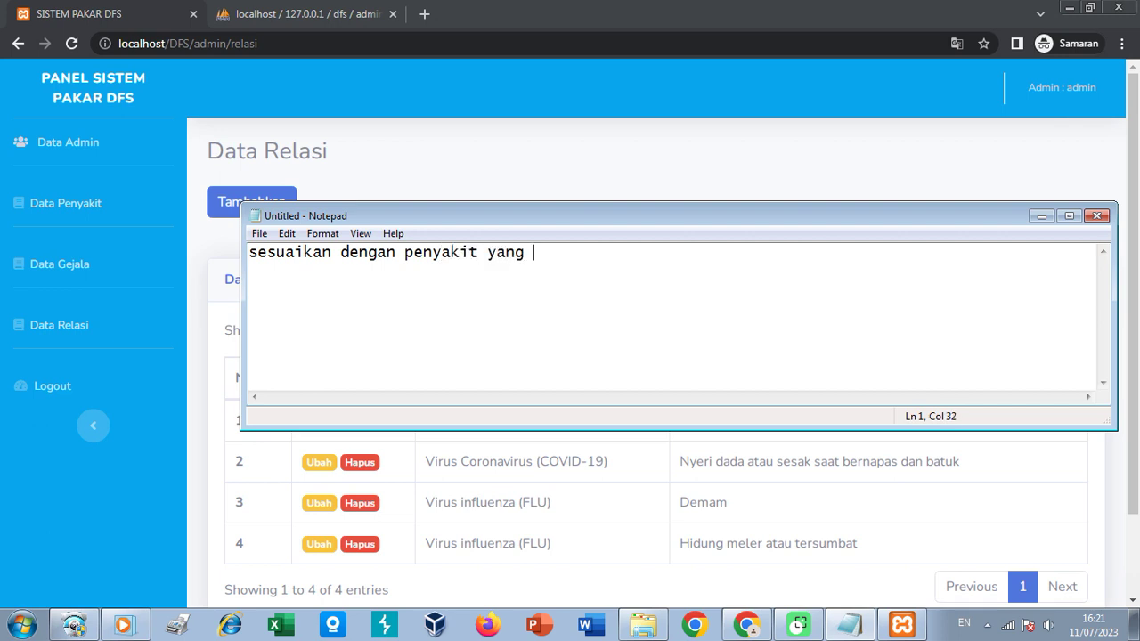
pyautogui.write('kalian ingin')
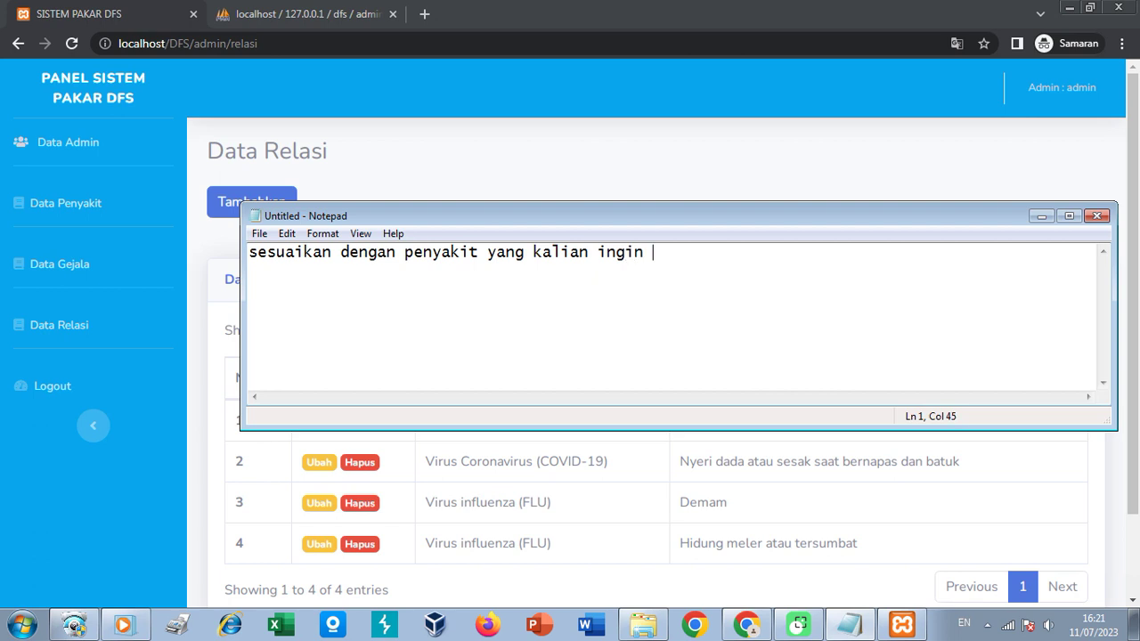
pyautogui.write(' pi')
pyautogui.press('BackSpace')
pyautogui.press('BackSpace')
pyautogui.write('buat dan gejala')
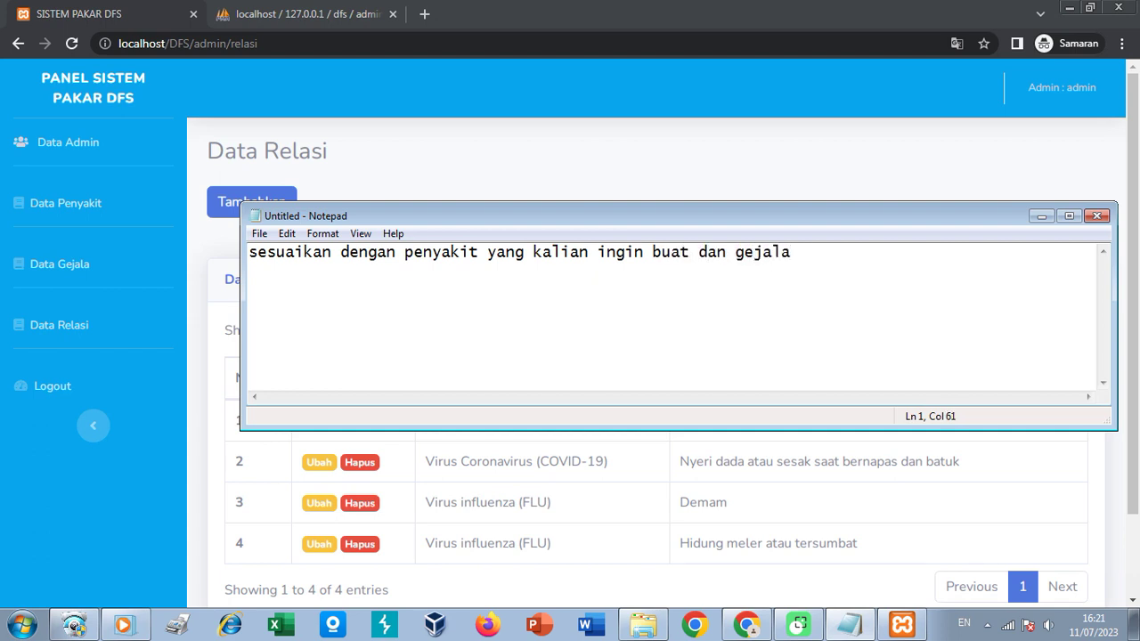
# - Change the end of the note to "dan berikut gejalanya" and minimize Notepad
pyautogui.press('Left')
pyautogui.press('Left')
pyautogui.press('Left')
pyautogui.press('Left')
pyautogui.write('berikut')
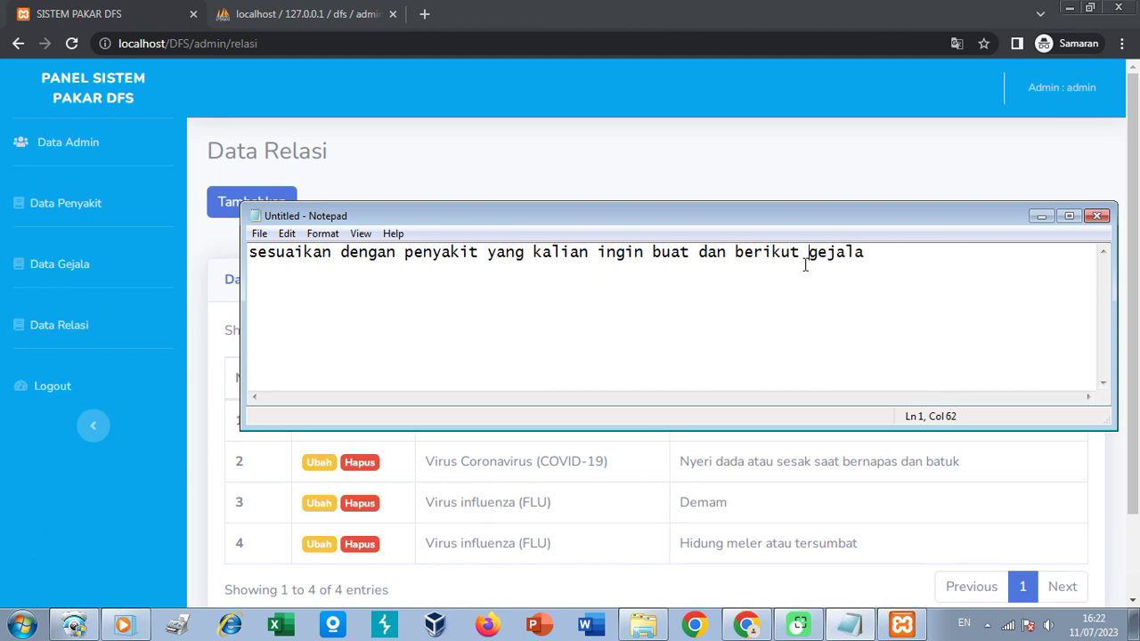
pyautogui.press('Right')
pyautogui.write('nya')
pyautogui.press('Return')
pyautogui.click(1041, 215)
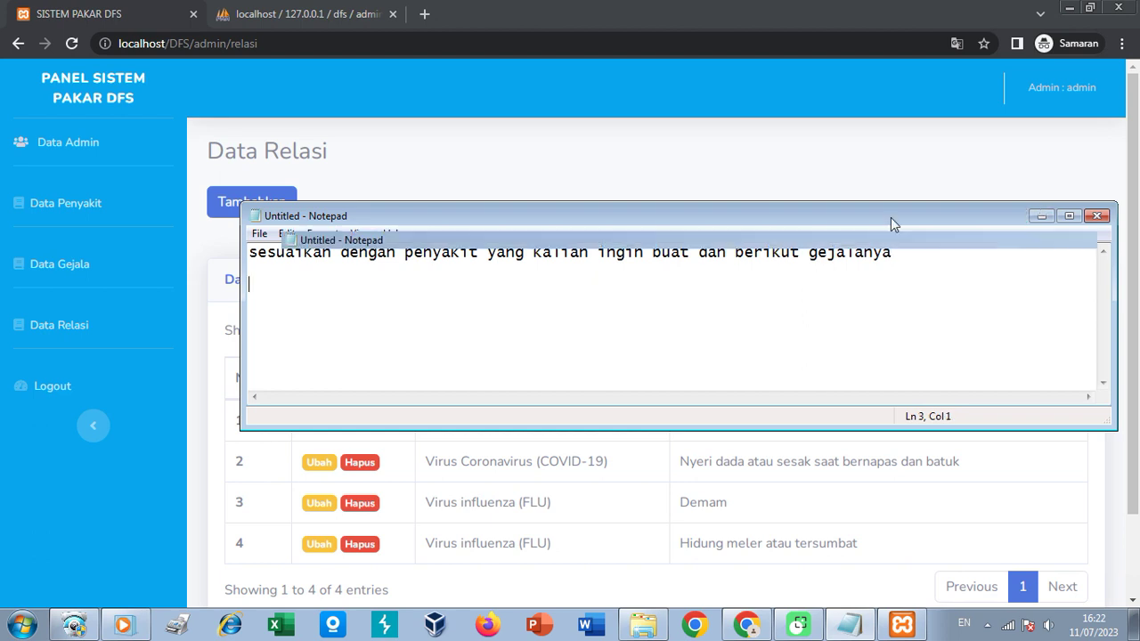
# - Collapse the admin sidebar, then log out and look over the public home page's heading and COVID-19 description
pyautogui.click(91, 427)
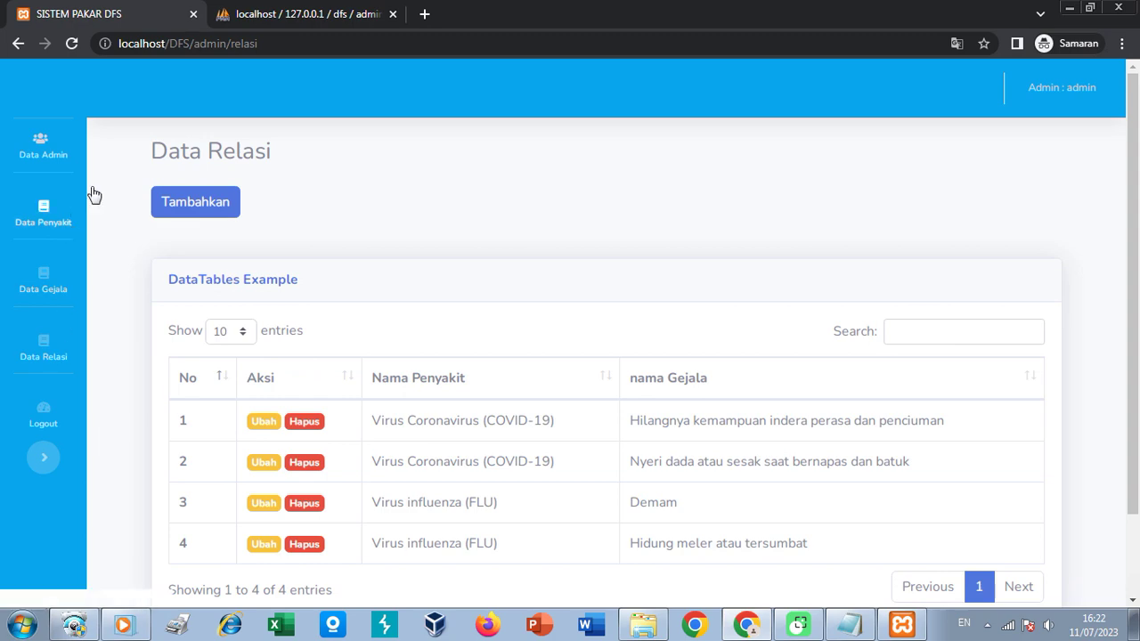
pyautogui.click(1032, 89)
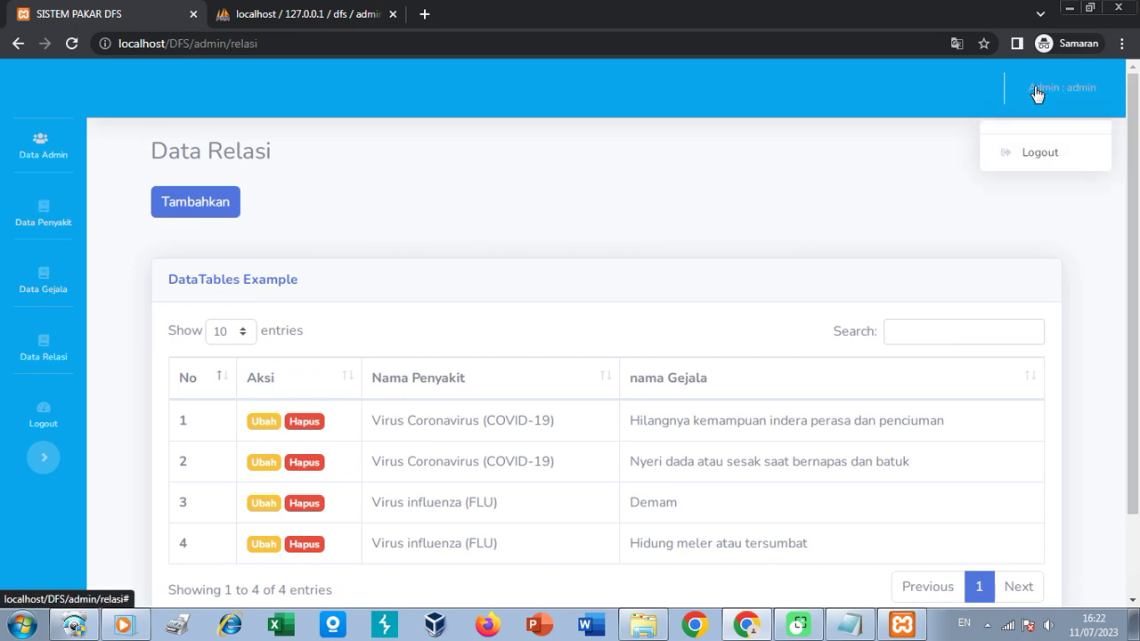
pyautogui.click(1044, 153)
pyautogui.click(724, 216)
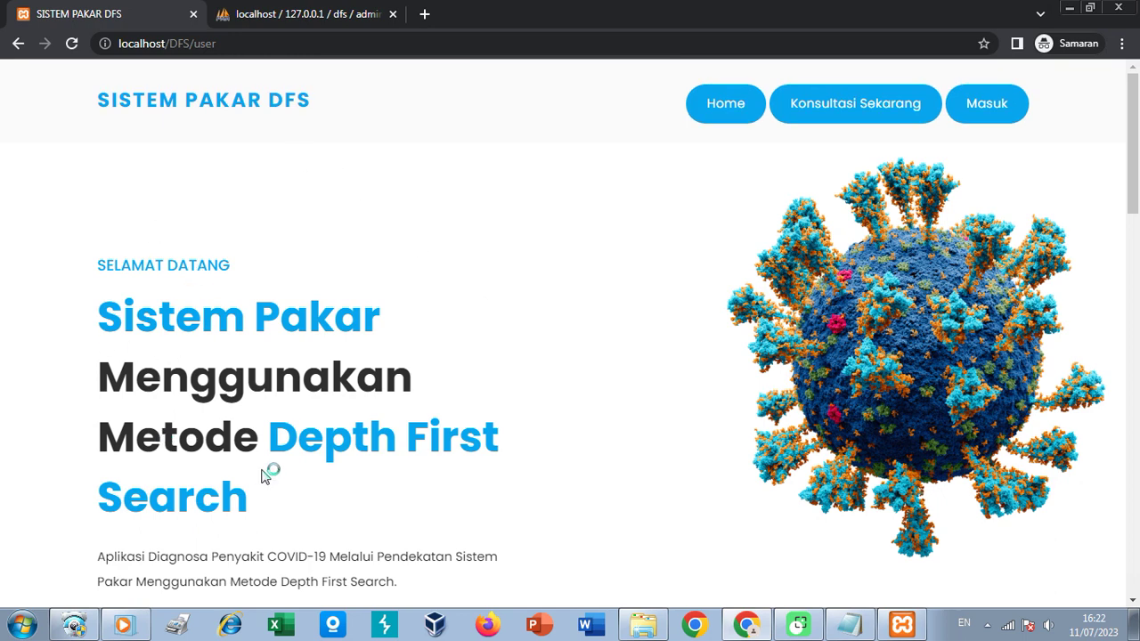
pyautogui.scroll(-2, 267, 330)
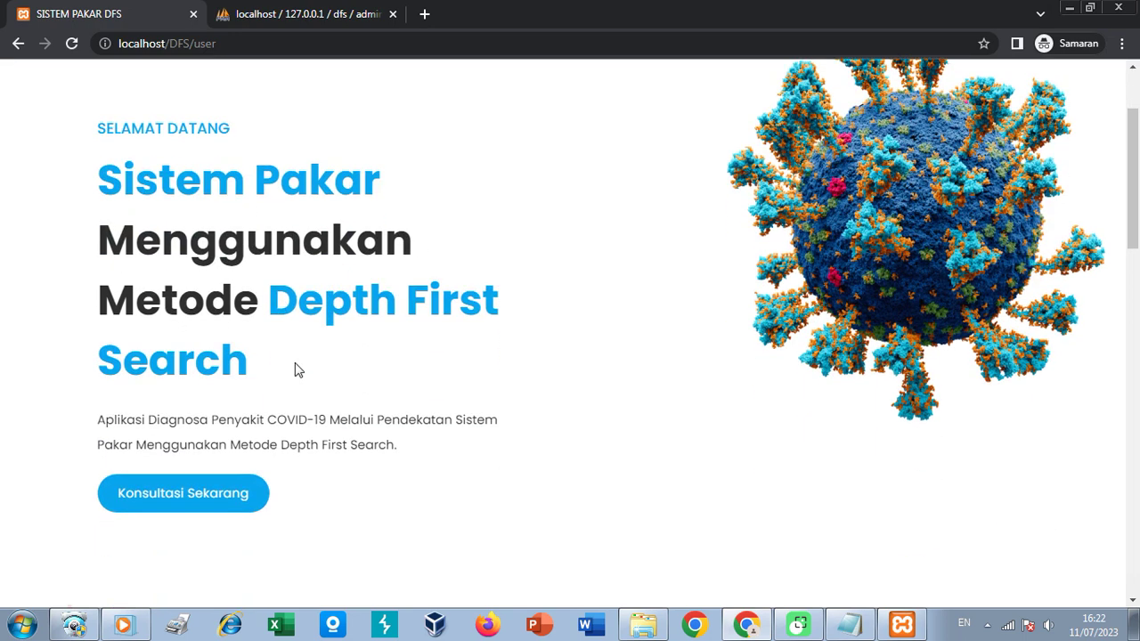
pyautogui.click(87, 390)
pyautogui.click(258, 384)
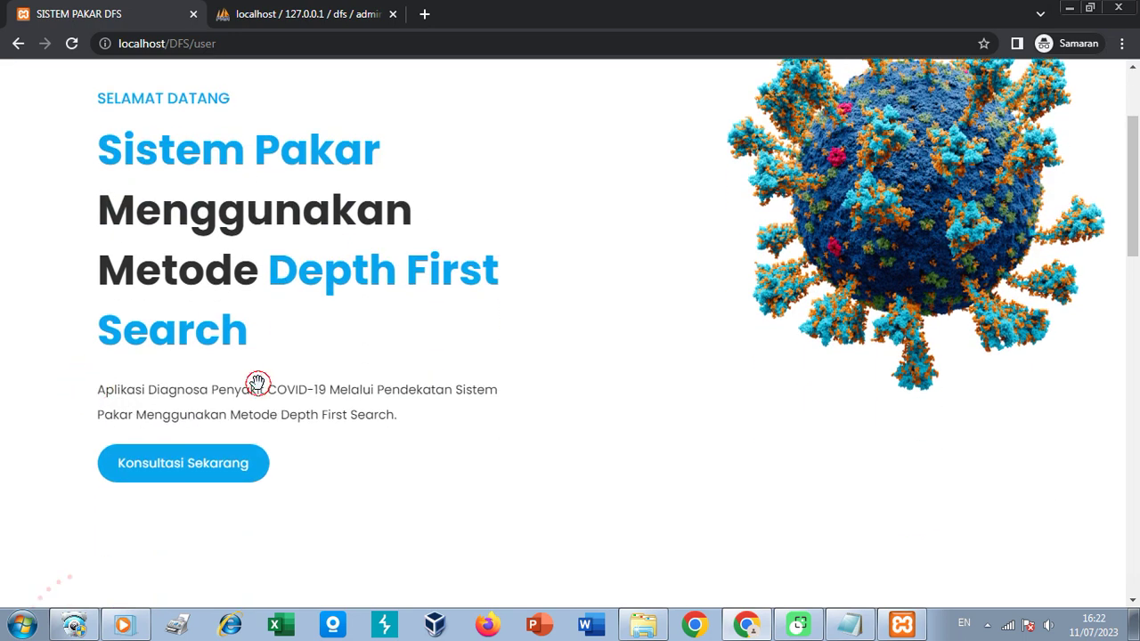
pyautogui.moveTo(262, 385); pyautogui.dragTo(242, 401)
# - Bring Notepad back, replace the whole note with "ubah bagian depan dengan vscode" and minimize it
pyautogui.click(850, 623)
pyautogui.click(905, 255)
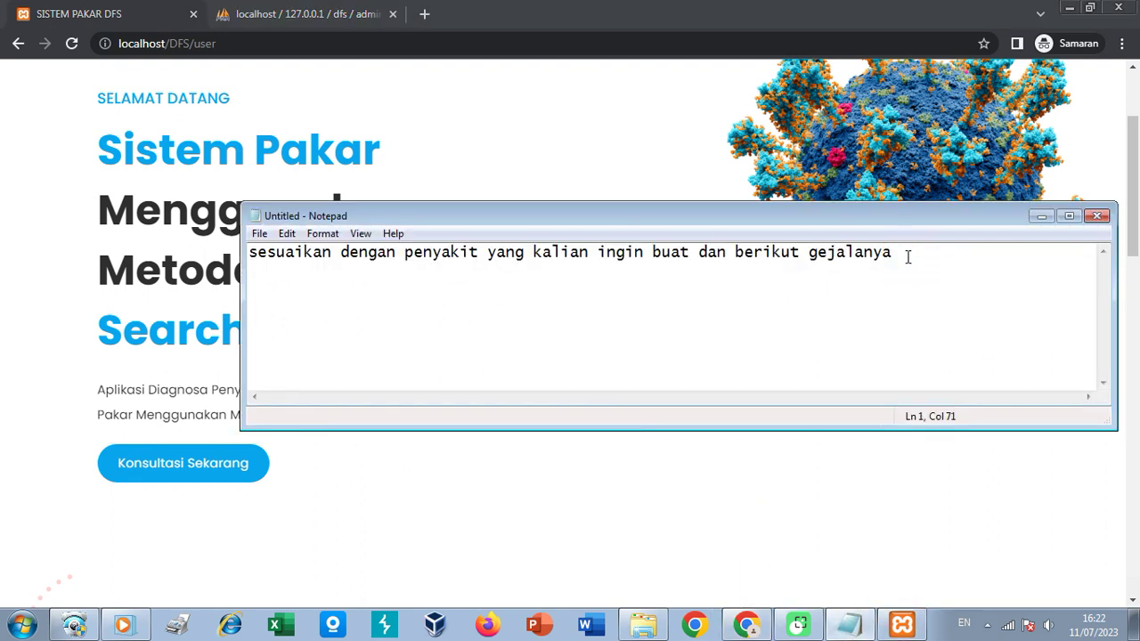
pyautogui.doubleClick(907, 256)
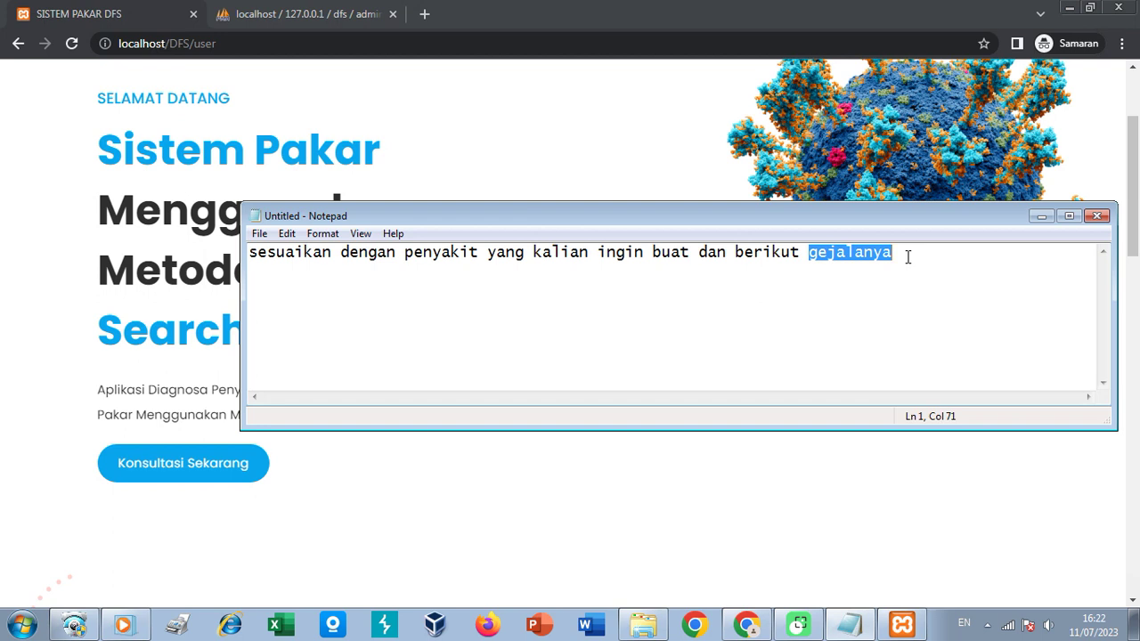
pyautogui.click(905, 255)
pyautogui.click(352, 252)
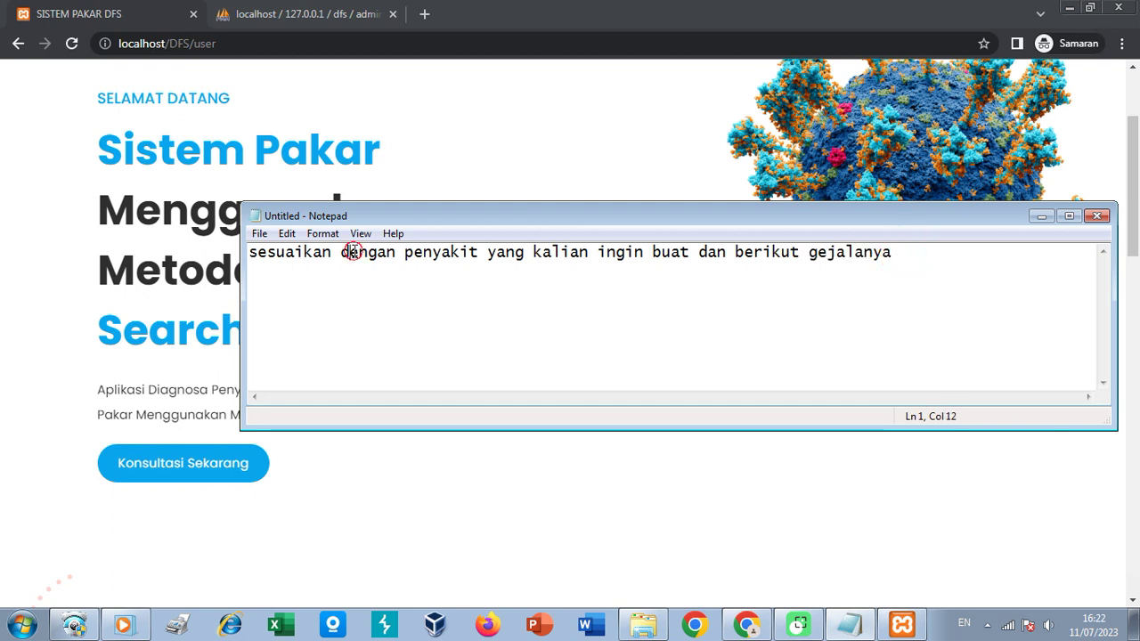
pyautogui.hotkey('ctrl', 'a')
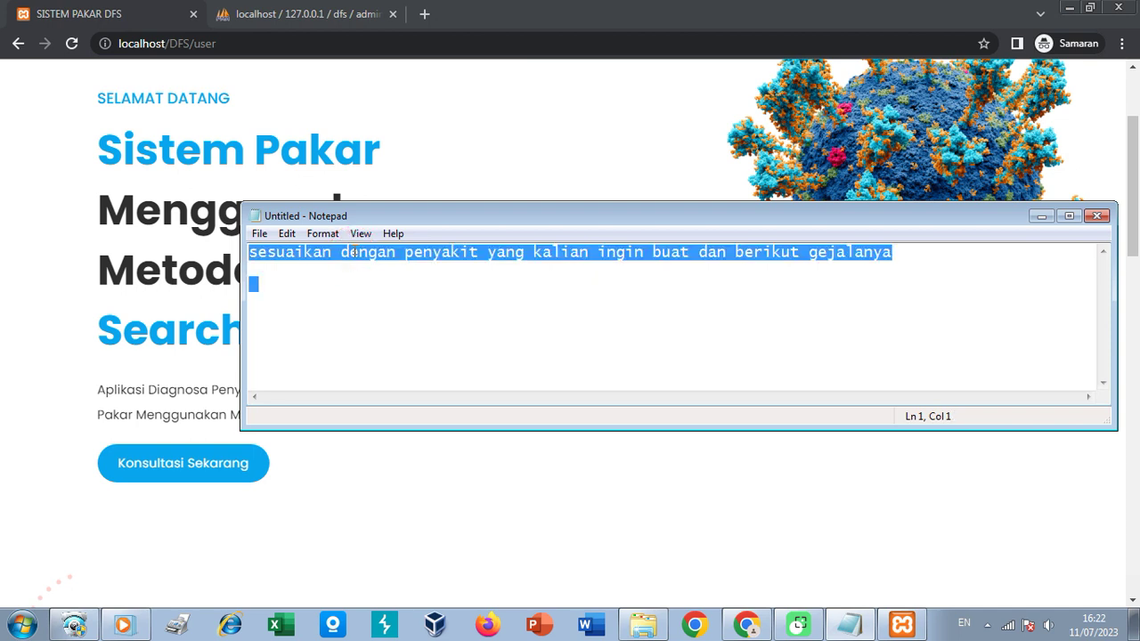
pyautogui.press('Delete')
pyautogui.write('ubah ')
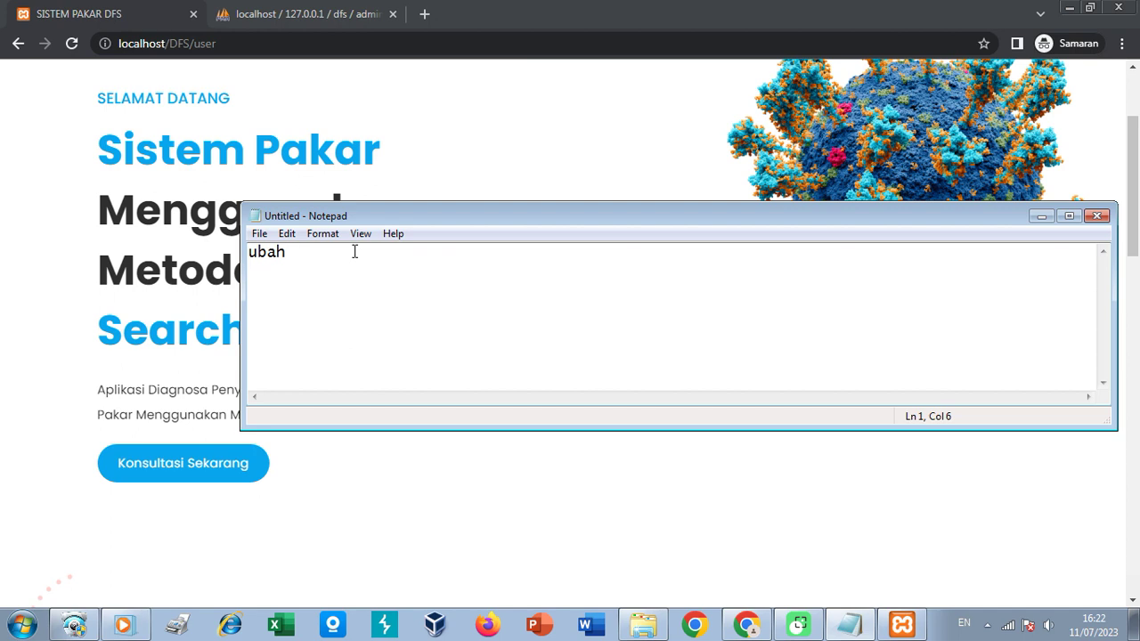
pyautogui.write('bagian depan deng')
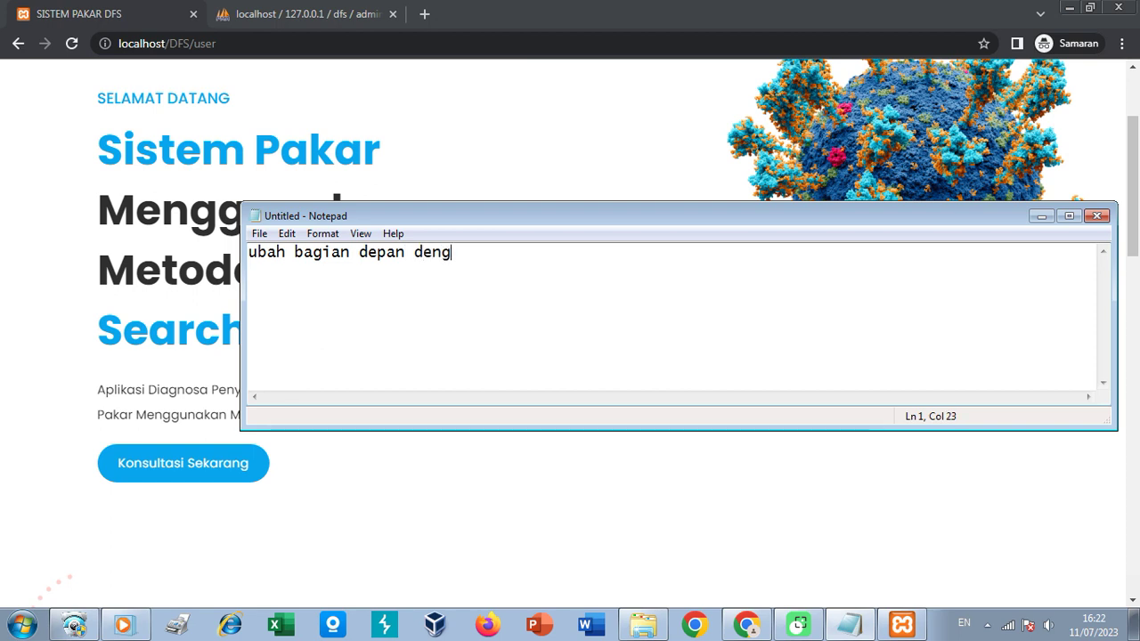
pyautogui.write('an vscode')
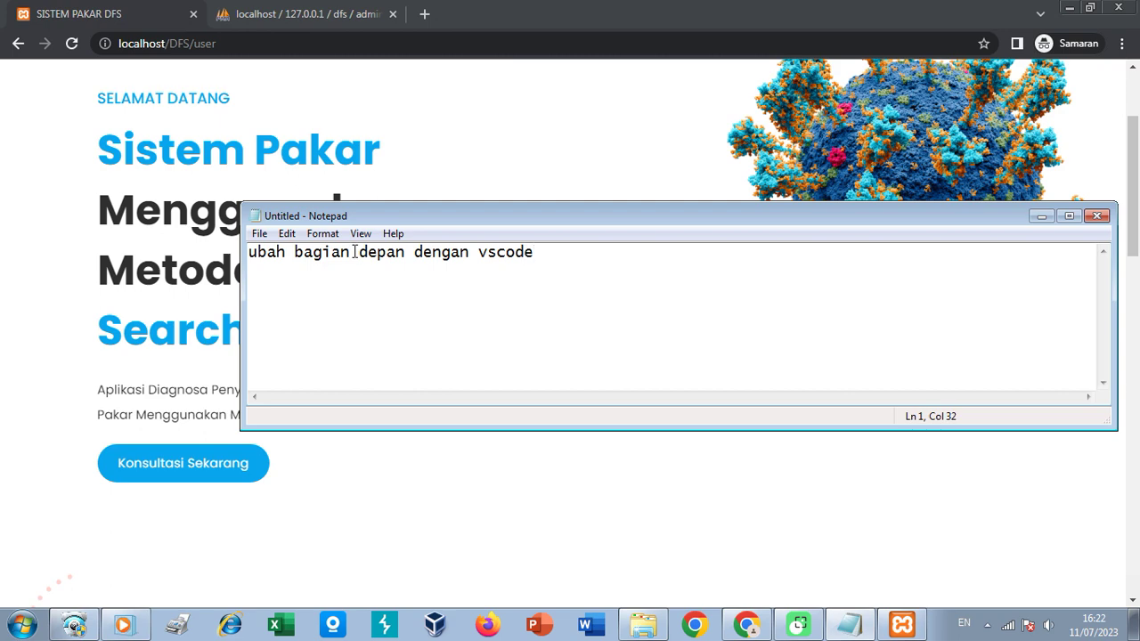
pyautogui.click(1040, 217)
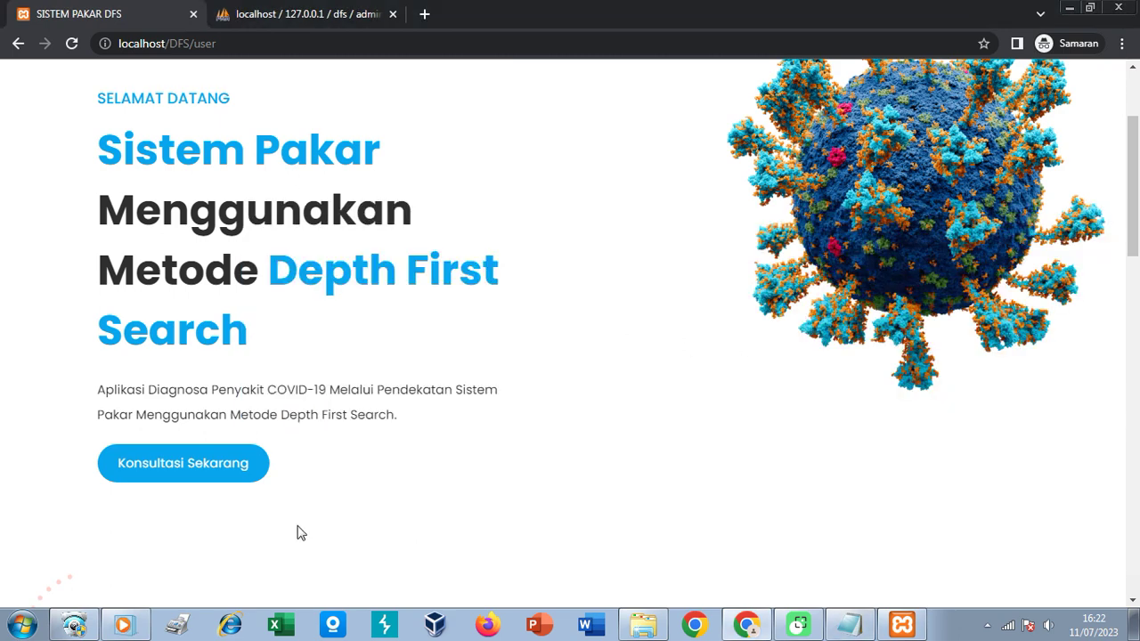
# - Launch Visual Studio Code and open the project folder DFS from C:\xampp\htdocs
pyautogui.click(22, 623)
pyautogui.click(76, 153)
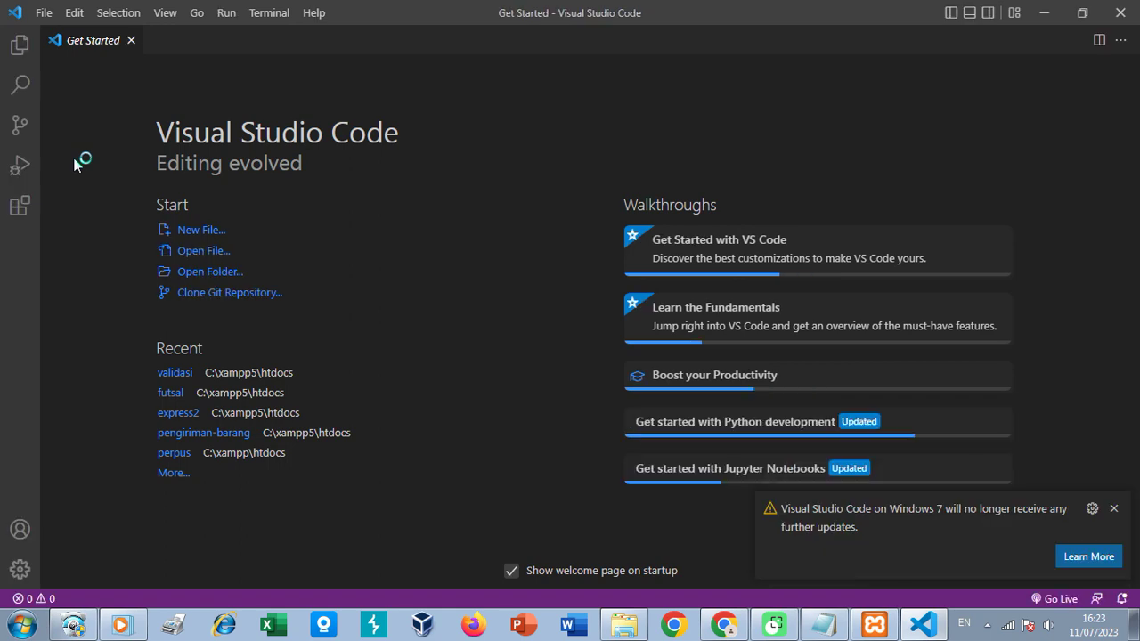
pyautogui.click(43, 14)
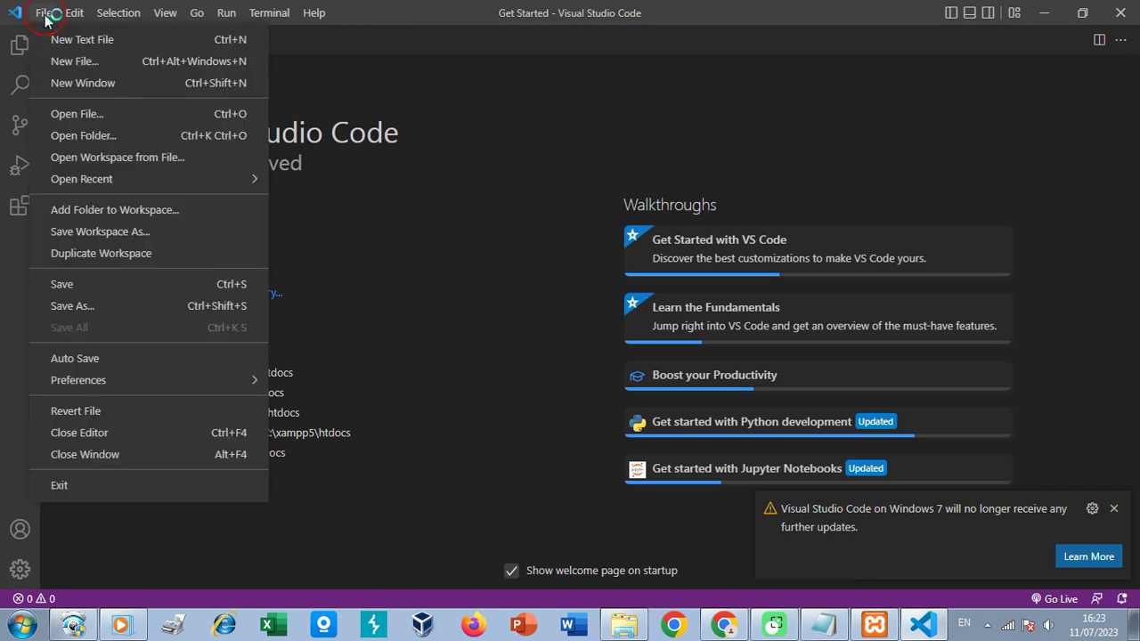
pyautogui.click(105, 142)
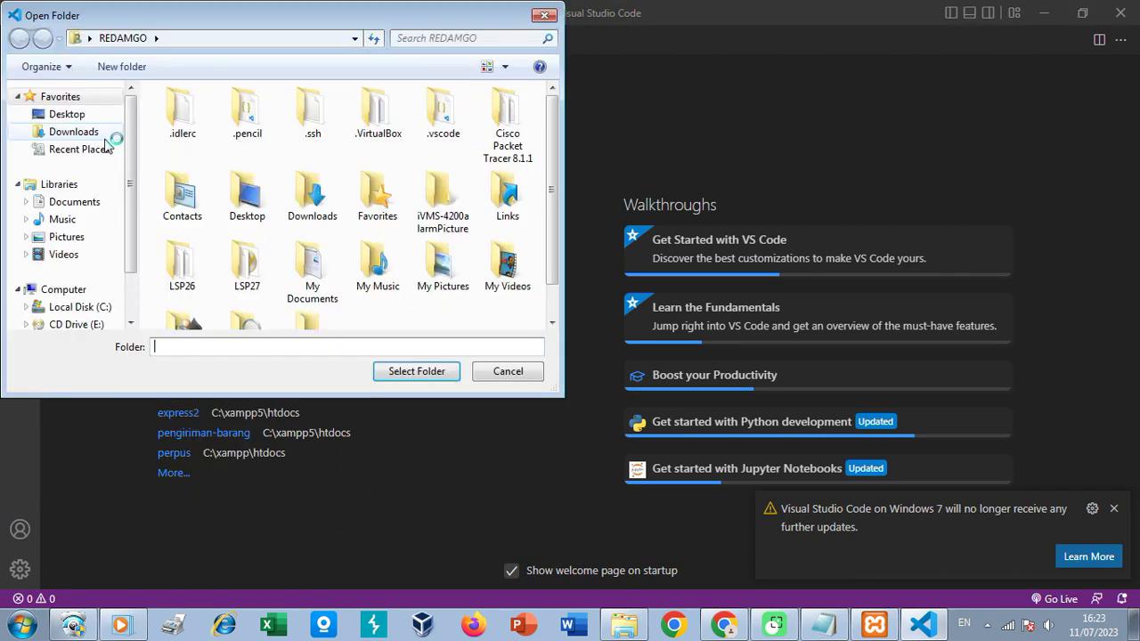
pyautogui.scroll(-2, 131, 258)
pyautogui.click(105, 265)
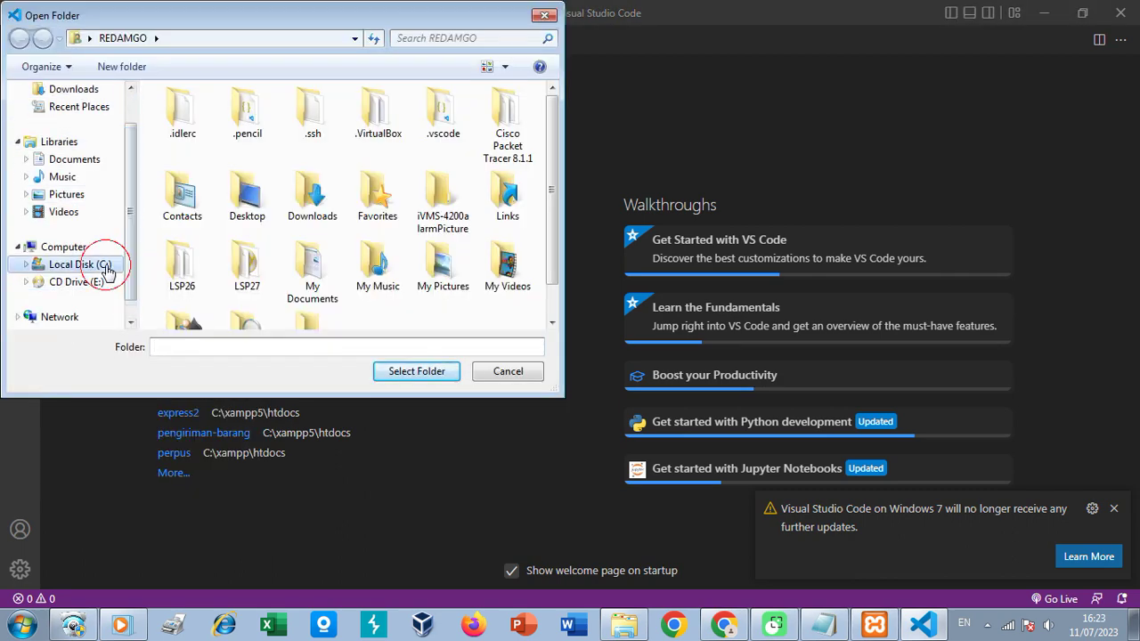
pyautogui.click(281, 257)
pyautogui.scroll(-3, 281, 255)
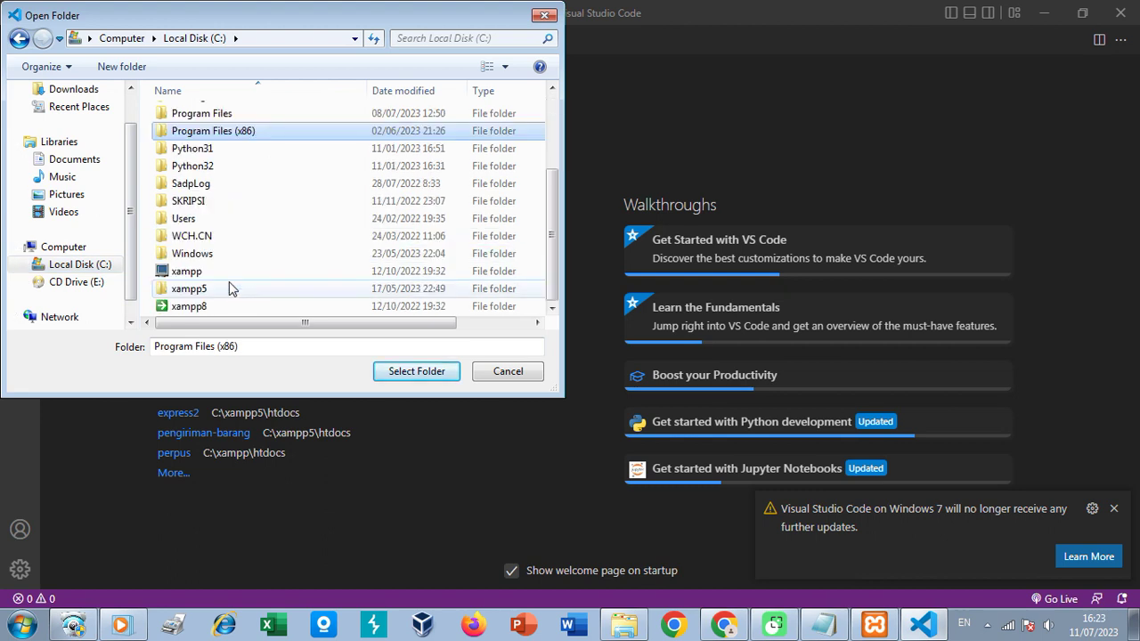
pyautogui.doubleClick(229, 272)
pyautogui.doubleClick(216, 203)
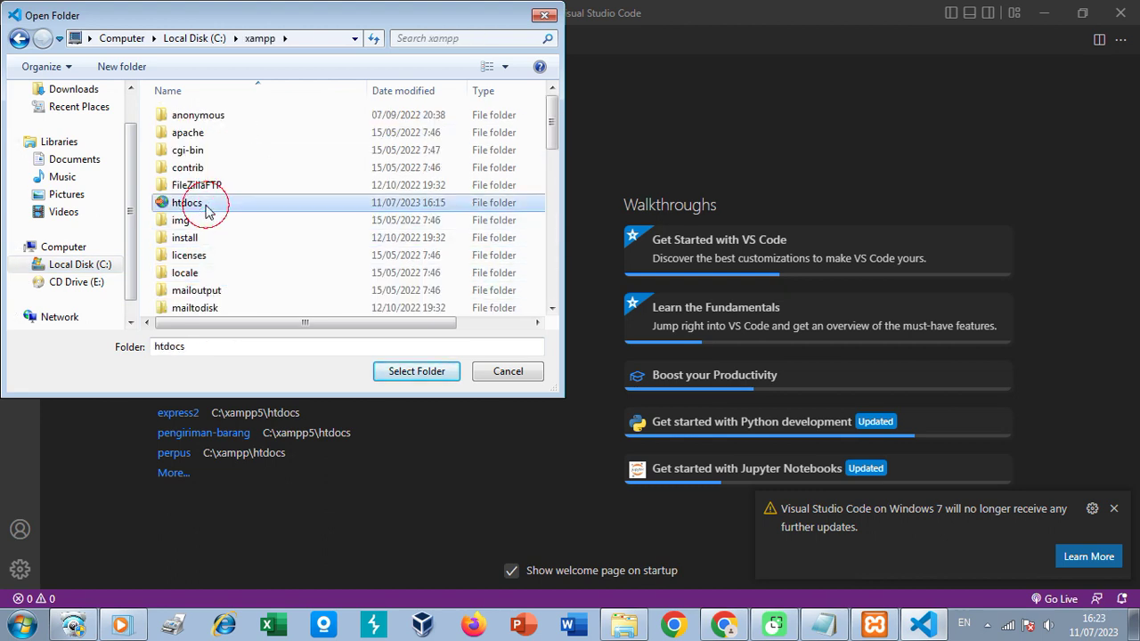
pyautogui.scroll(-1, 203, 245)
pyautogui.click(205, 255)
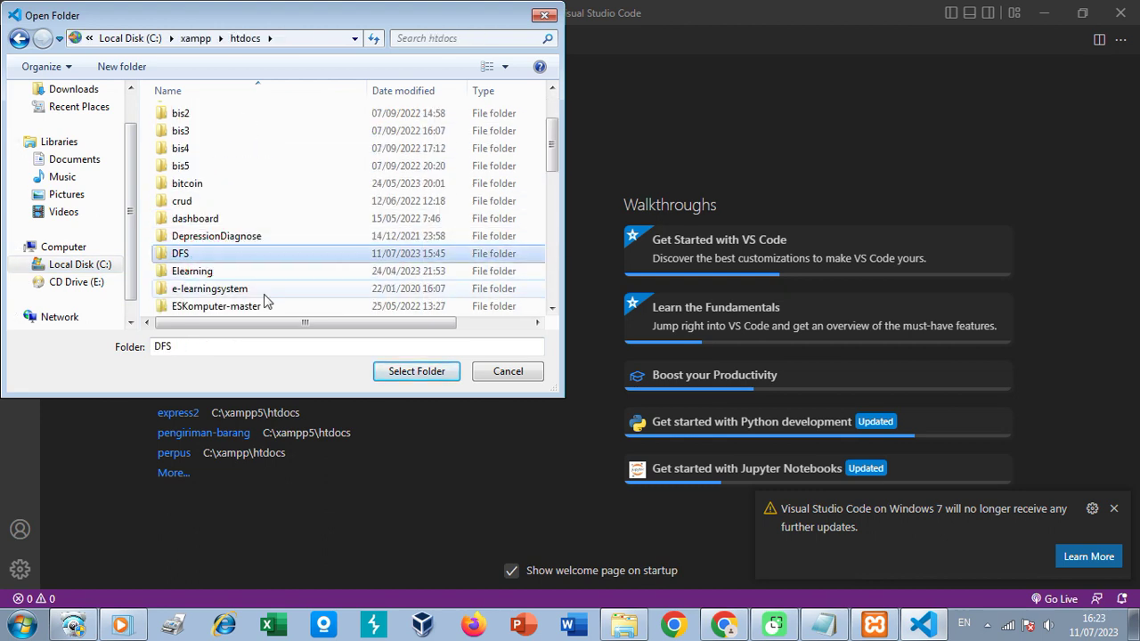
pyautogui.click(442, 376)
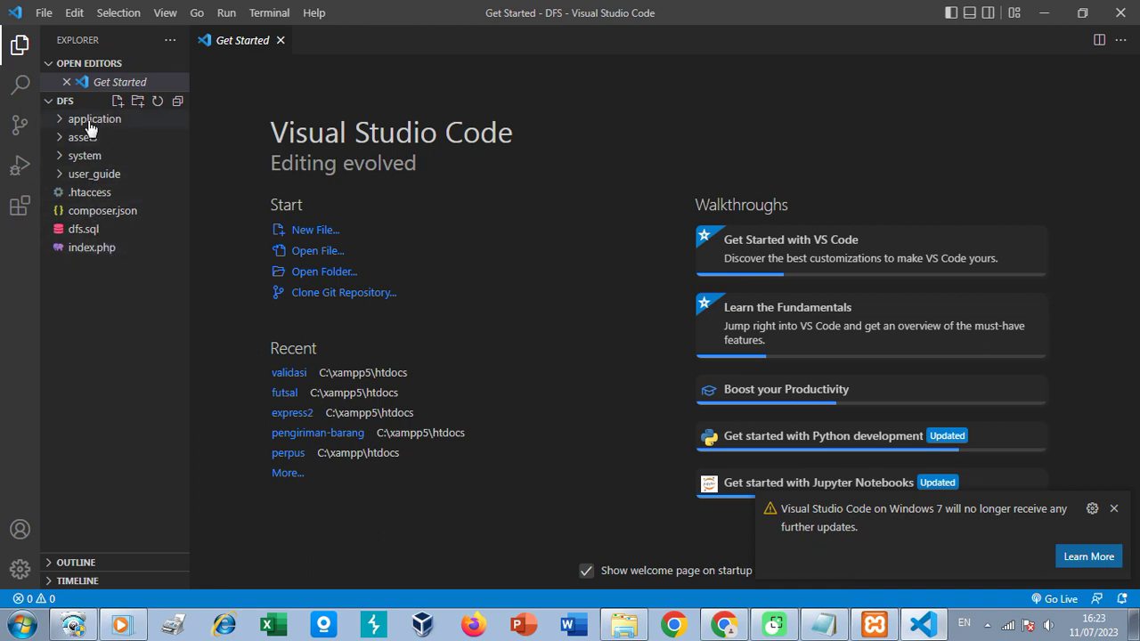
# - With the editor docked beside the browser, search the project for "COVID" and open the match in jumbotron.php
pyautogui.click(32, 87)
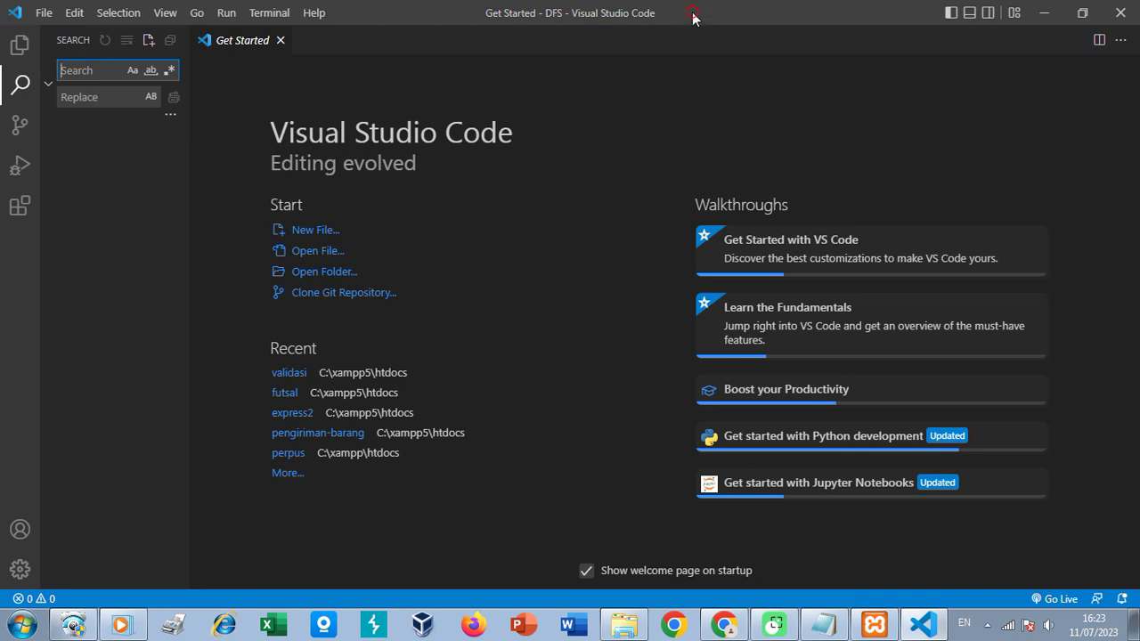
pyautogui.moveTo(681, 22); pyautogui.dragTo(1139, 124)
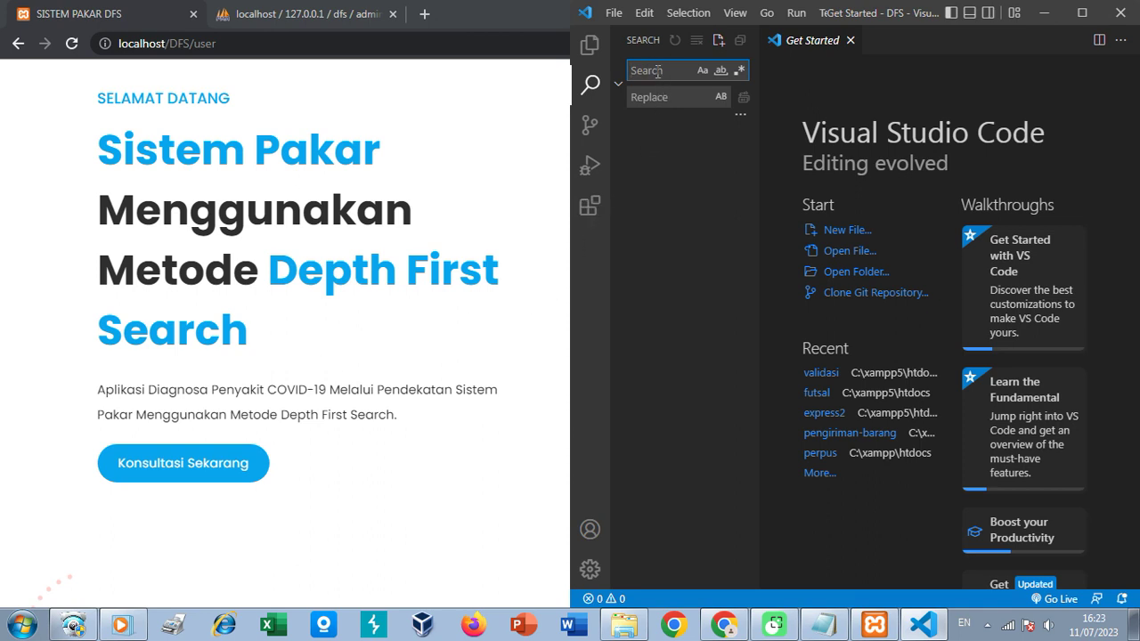
pyautogui.write('cOVID')
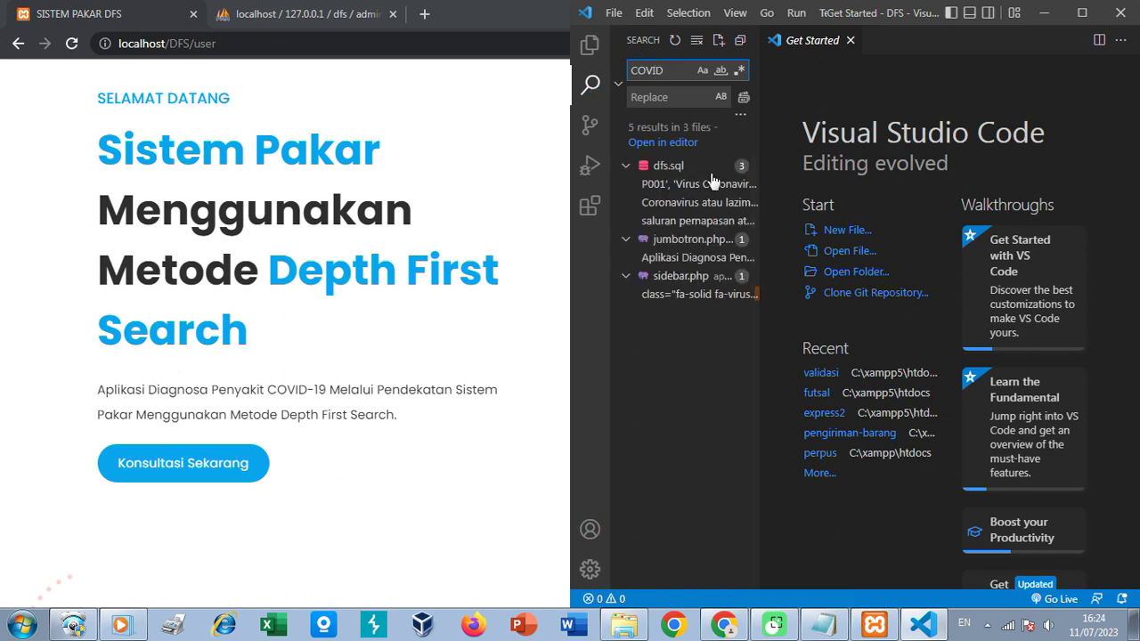
pyautogui.click(682, 296)
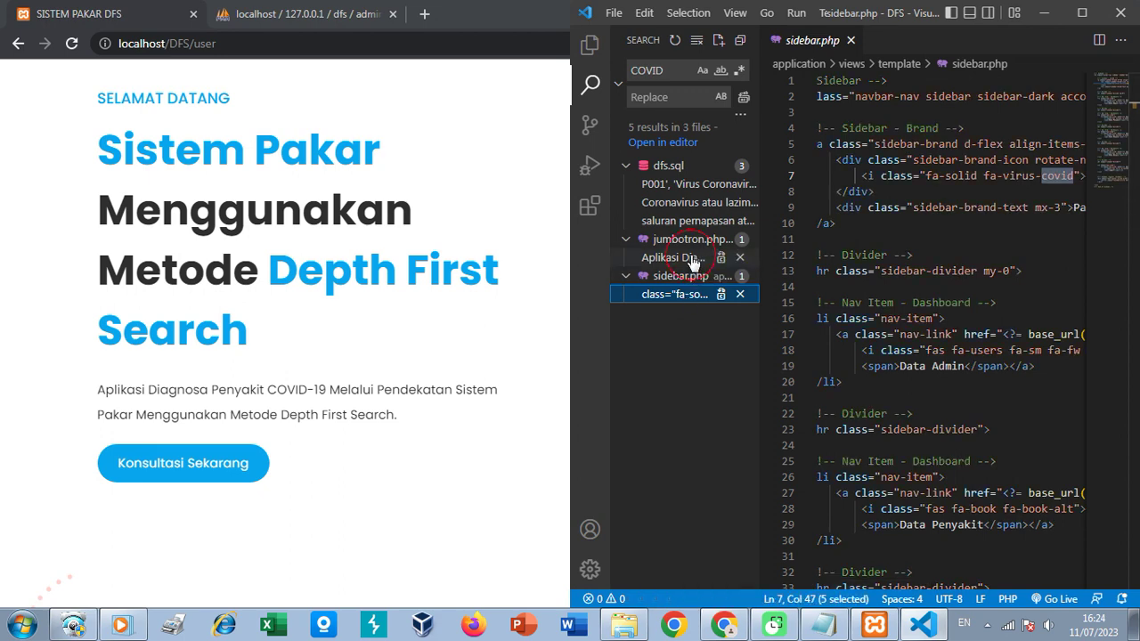
pyautogui.click(692, 258)
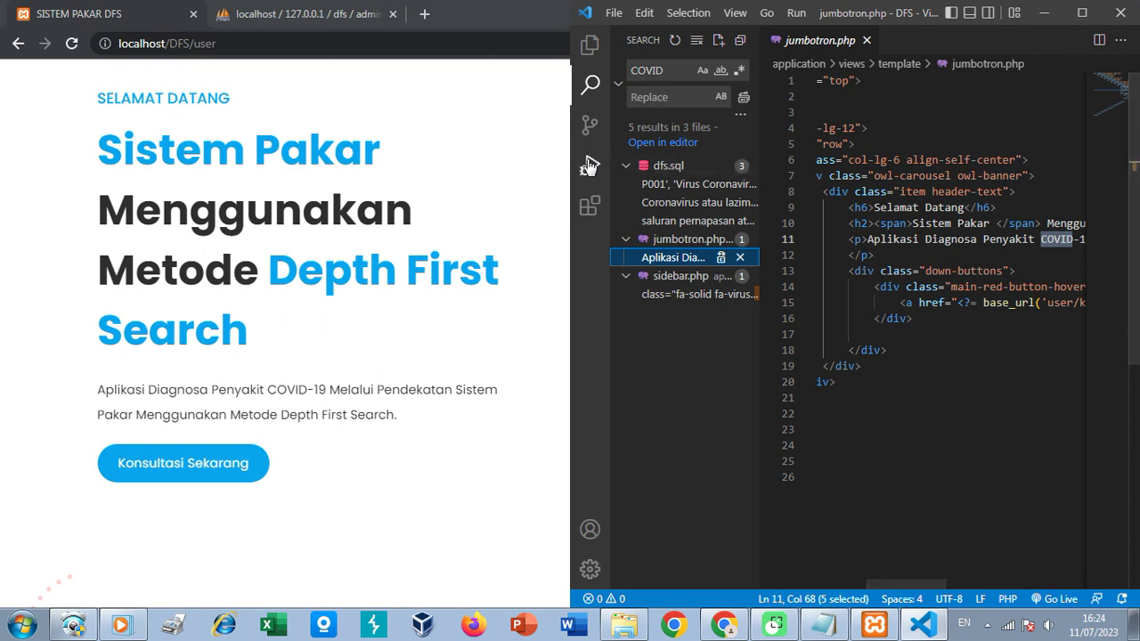
# - Widen the editor window over the browser and select "COVID-19" in the description paragraph of jumbotron.php
pyautogui.moveTo(570, 158); pyautogui.dragTo(512, 160)
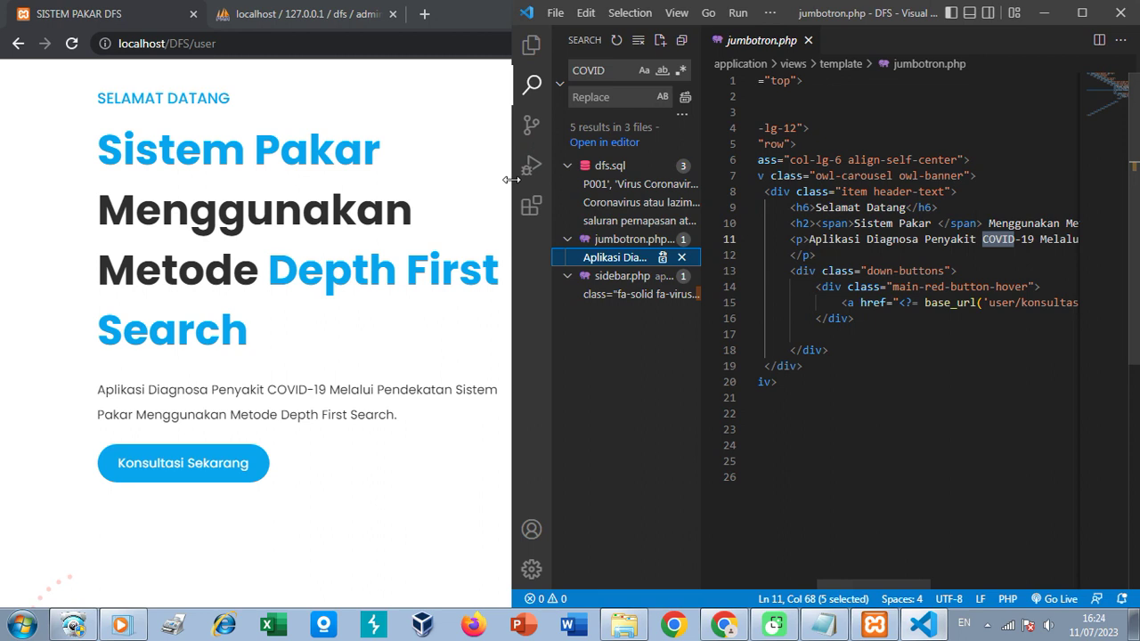
pyautogui.click(1020, 238)
pyautogui.moveTo(982, 239); pyautogui.dragTo(1034, 237)
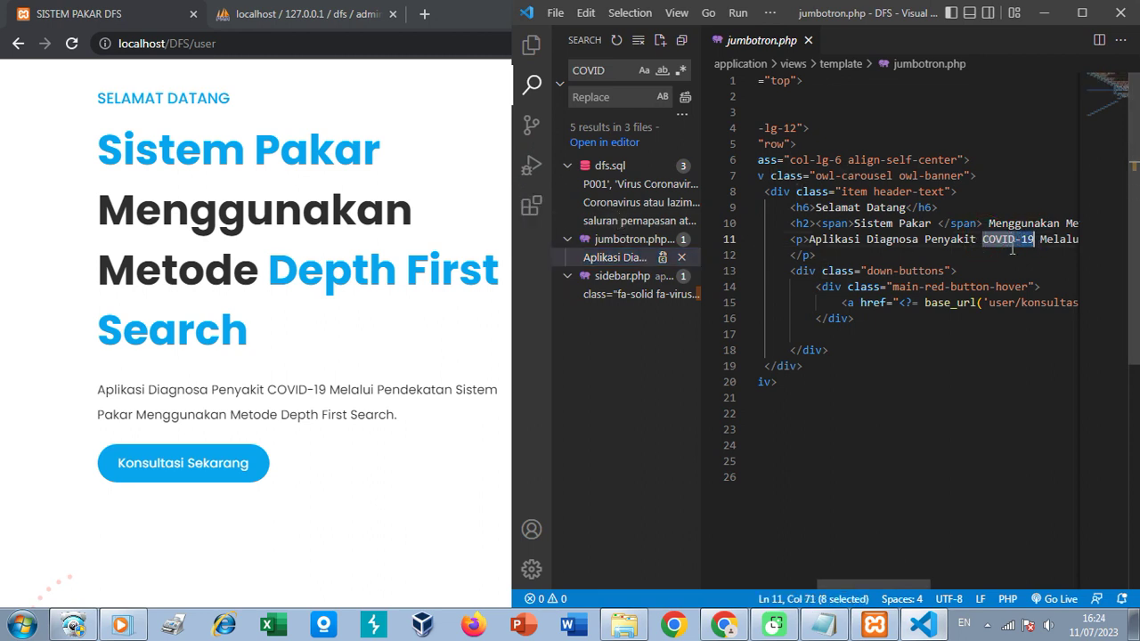
# - Switch to Notepad, append "UBAH DAN SAVE" to the note and minimize it
pyautogui.click(835, 627)
pyautogui.moveTo(817, 243); pyautogui.dragTo(787, 304)
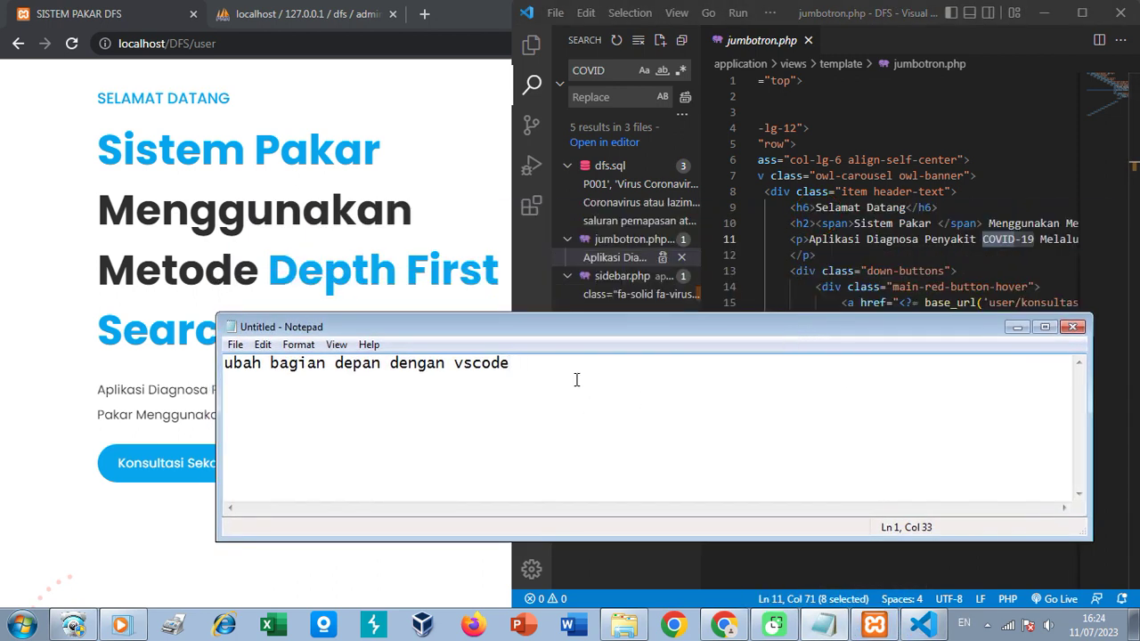
pyautogui.write('BAH DAN SAVE')
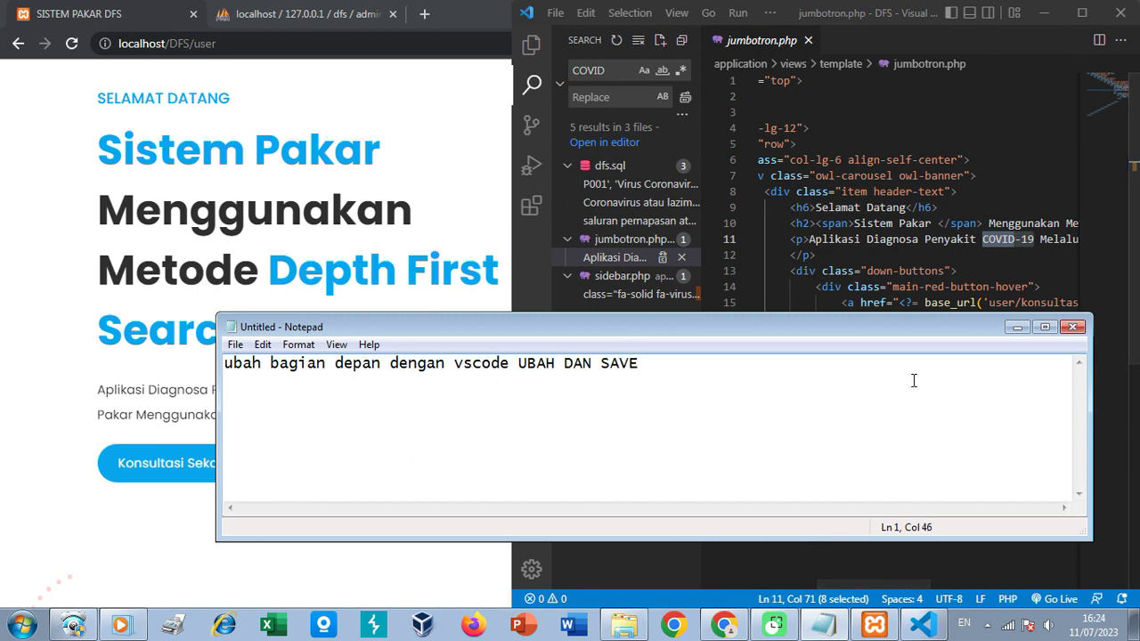
pyautogui.click(1016, 327)
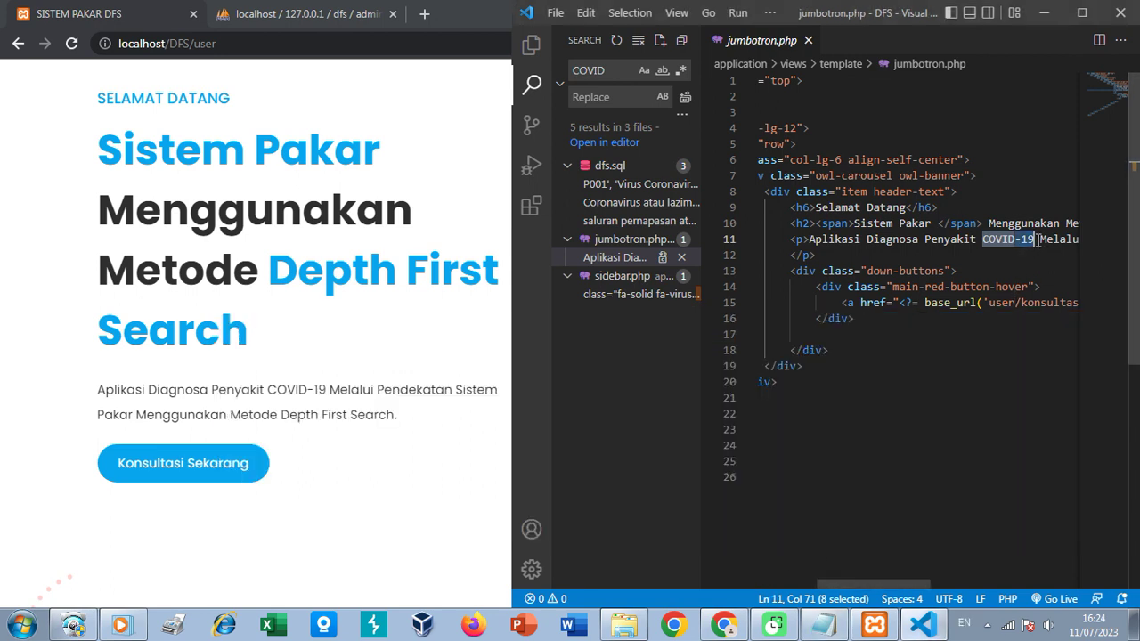
# - Replace "COVID-19" with "PENYAKIT MU" in the description paragraph on line 11 of jumbotron.php
pyautogui.click(1014, 239)
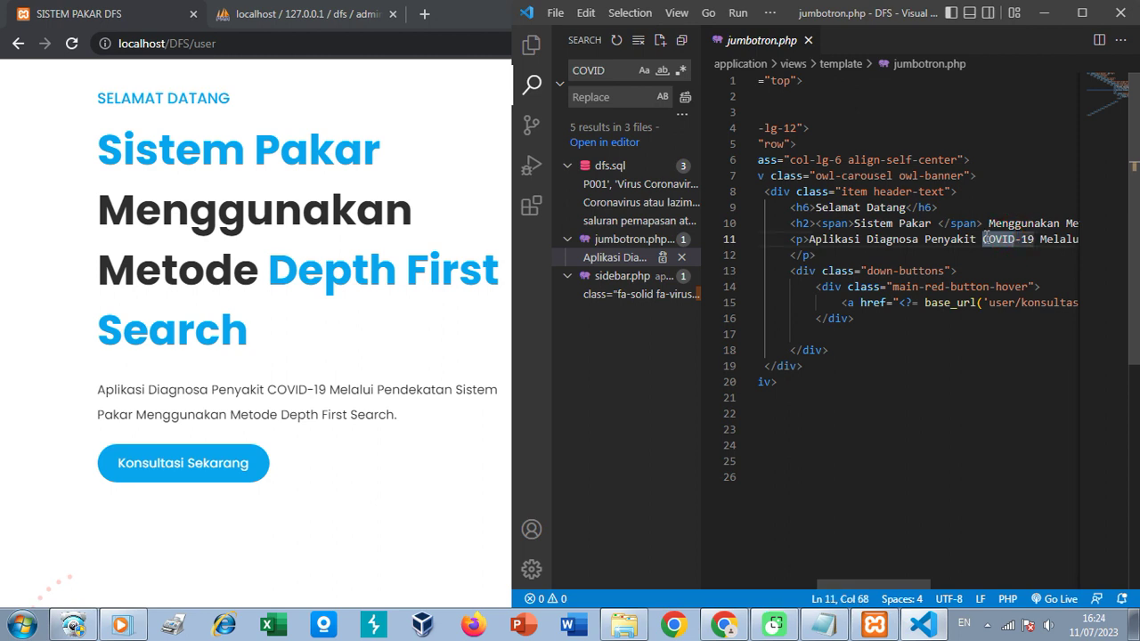
pyautogui.moveTo(982, 240); pyautogui.dragTo(1033, 240)
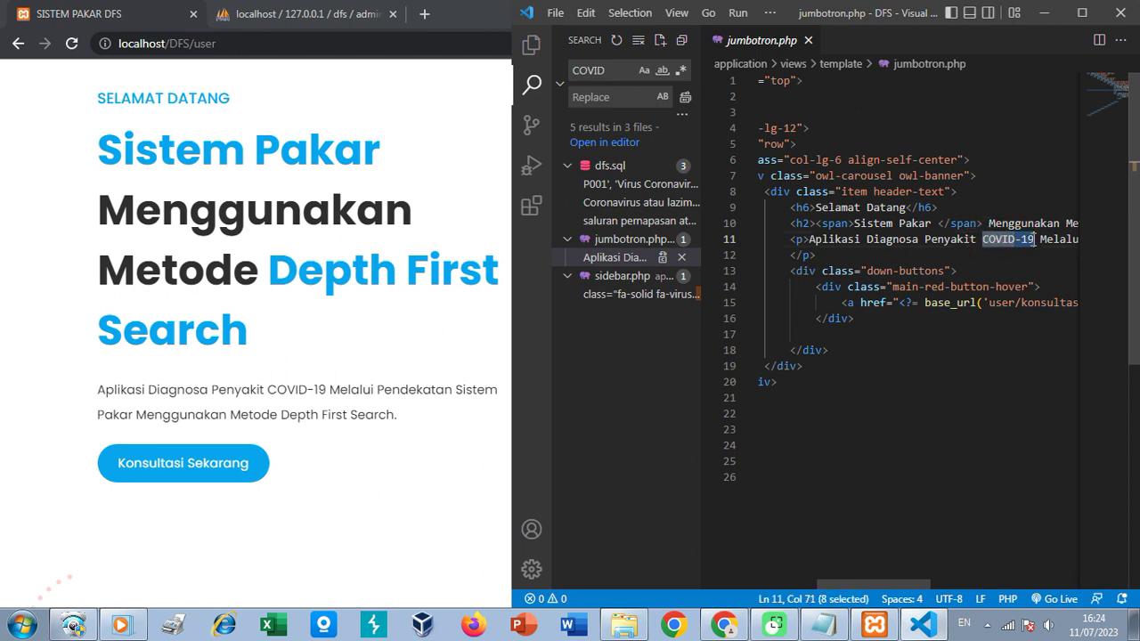
pyautogui.write('PE')
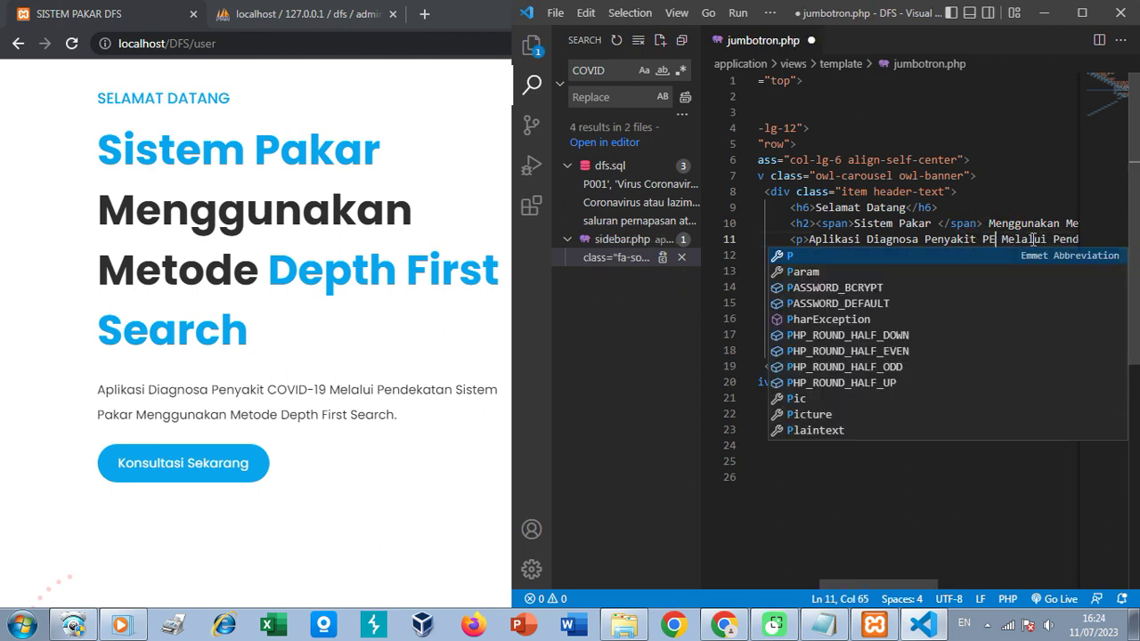
pyautogui.write('NYAKIT')
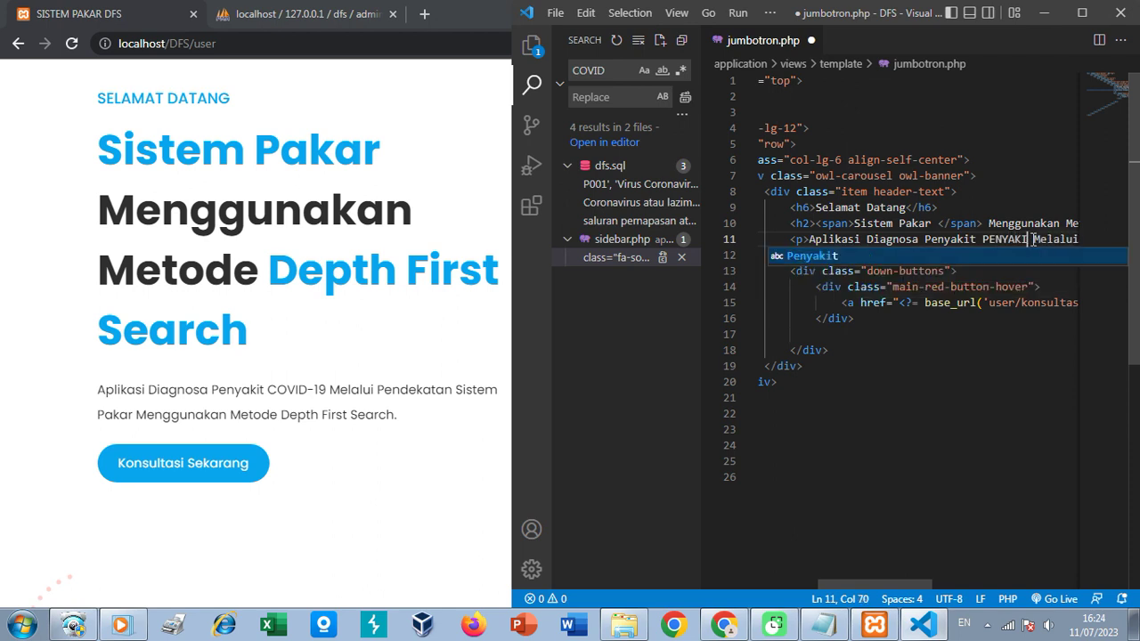
pyautogui.write(' MU')
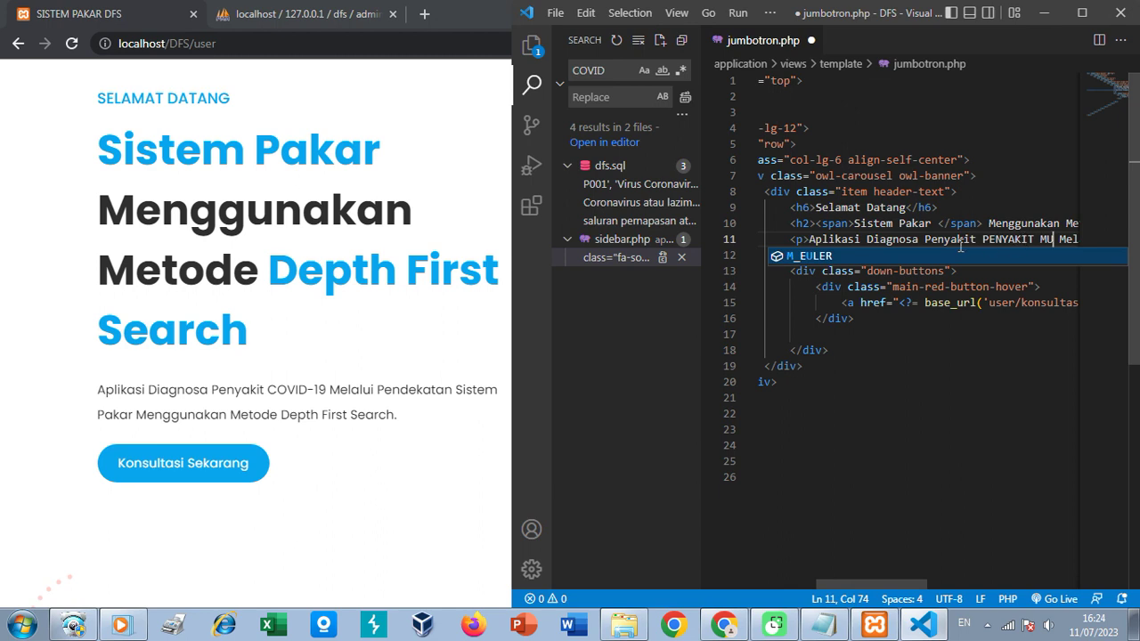
# - Save the edited jumbotron.php, then switch to Chrome and reload the public home page to check the new description
pyautogui.click(555, 12)
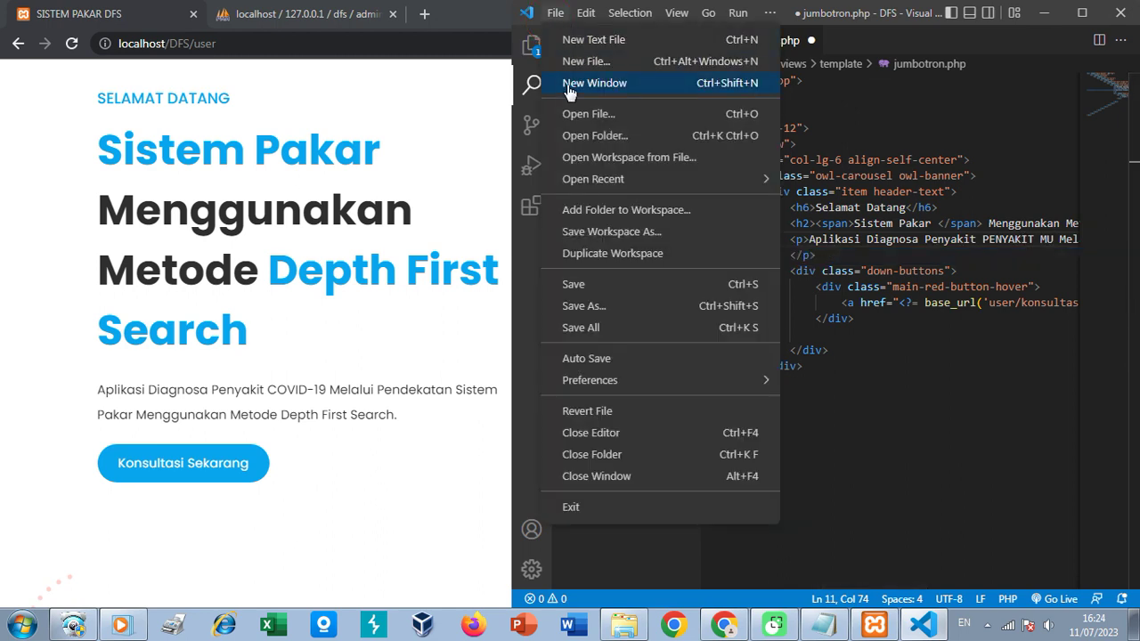
pyautogui.click(600, 284)
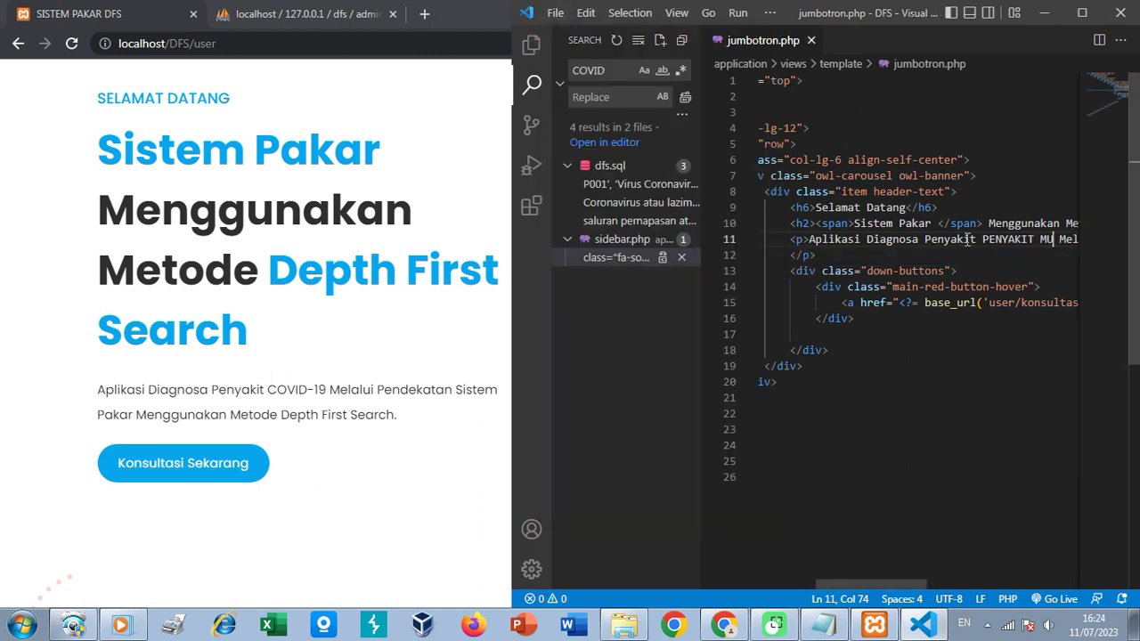
pyautogui.click(40, 96)
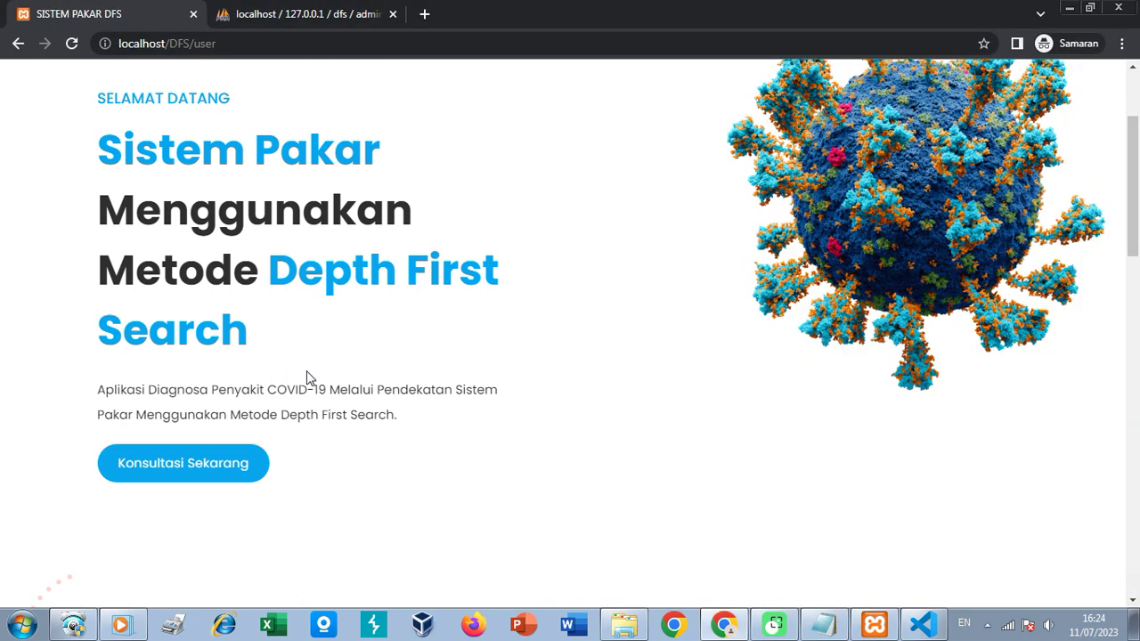
pyautogui.click(72, 43)
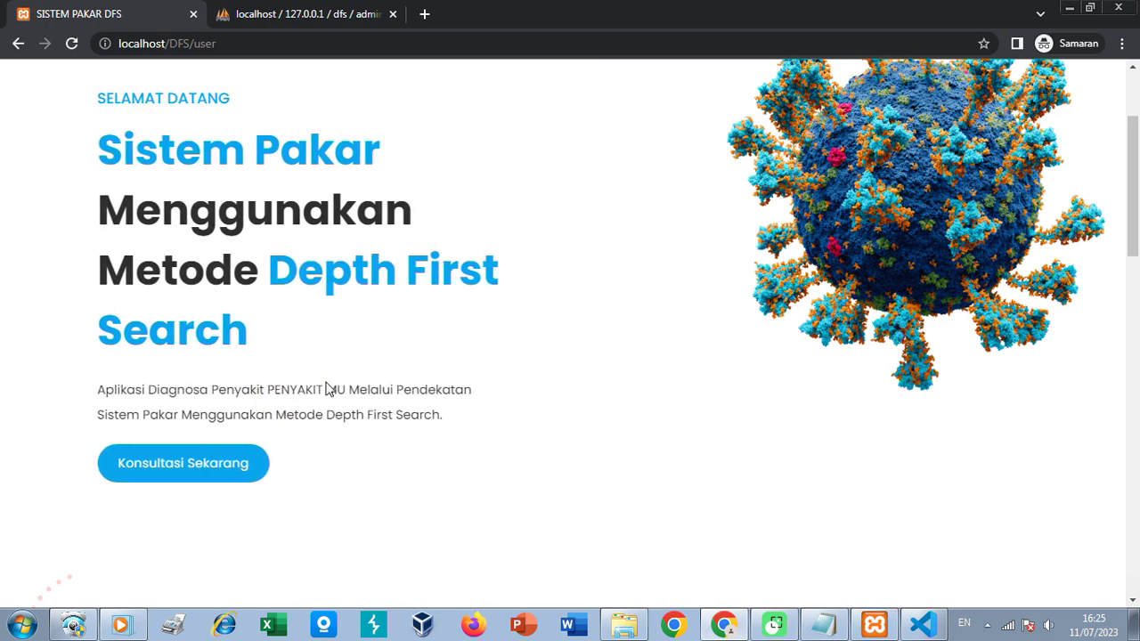
# - Return to Visual Studio Code and undo the description edit in jumbotron.php back to "COVID-19"
pyautogui.click(922, 624)
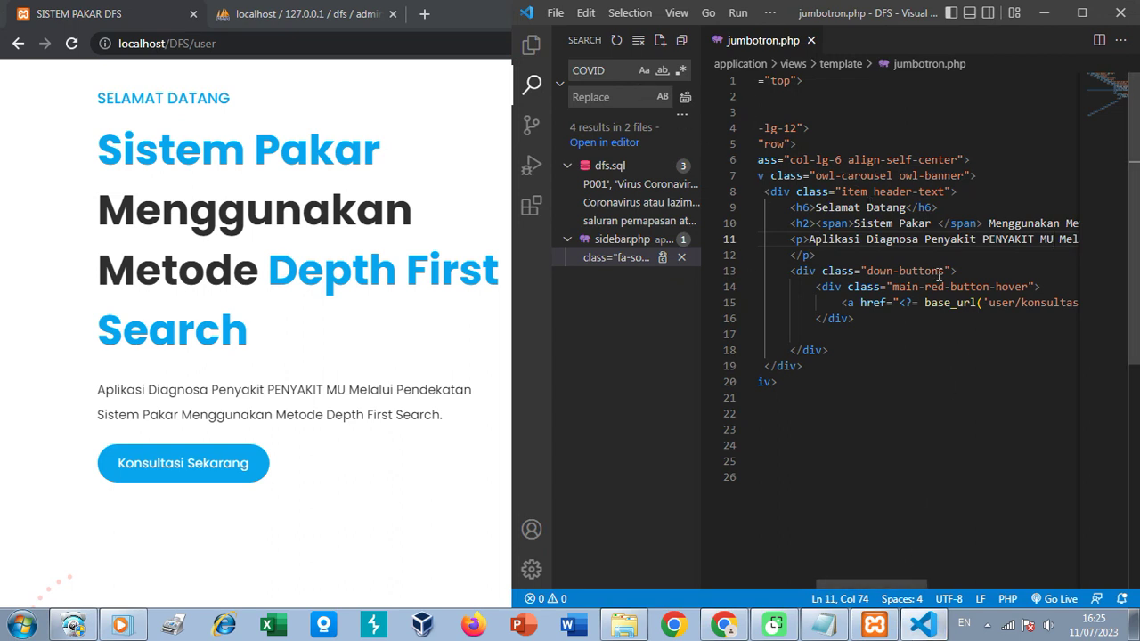
pyautogui.press('BackSpace')
pyautogui.press('BackSpace')
pyautogui.press('BackSpace')
pyautogui.hotkey('ctrl', 'z')
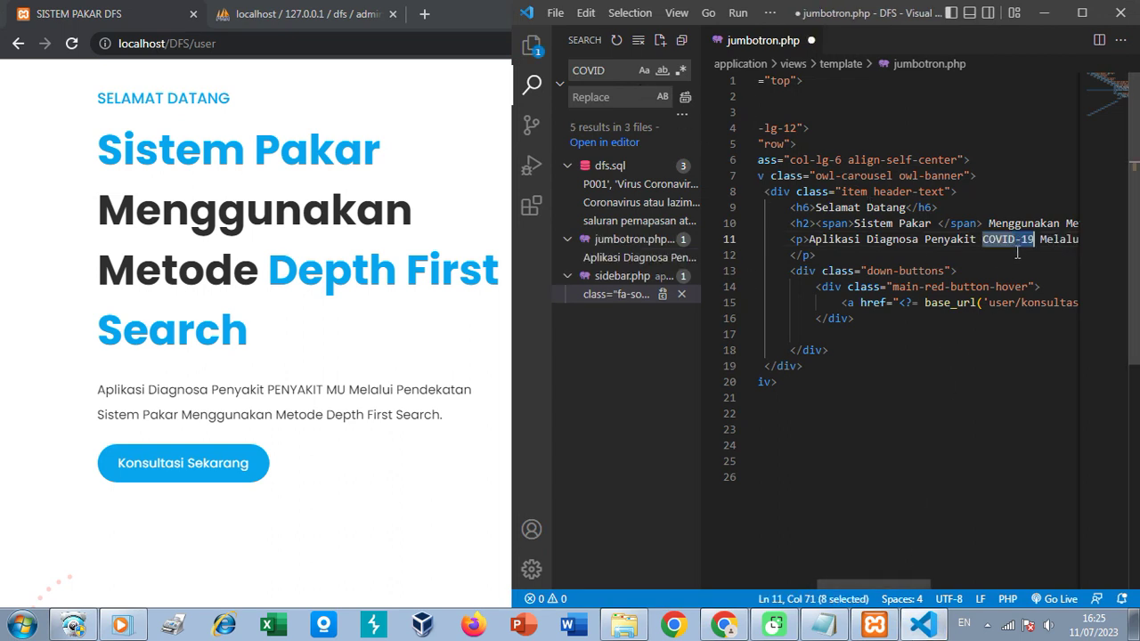
# - Save jumbotron.php with the original description and reload the home page in Chrome to check its text
pyautogui.click(552, 13)
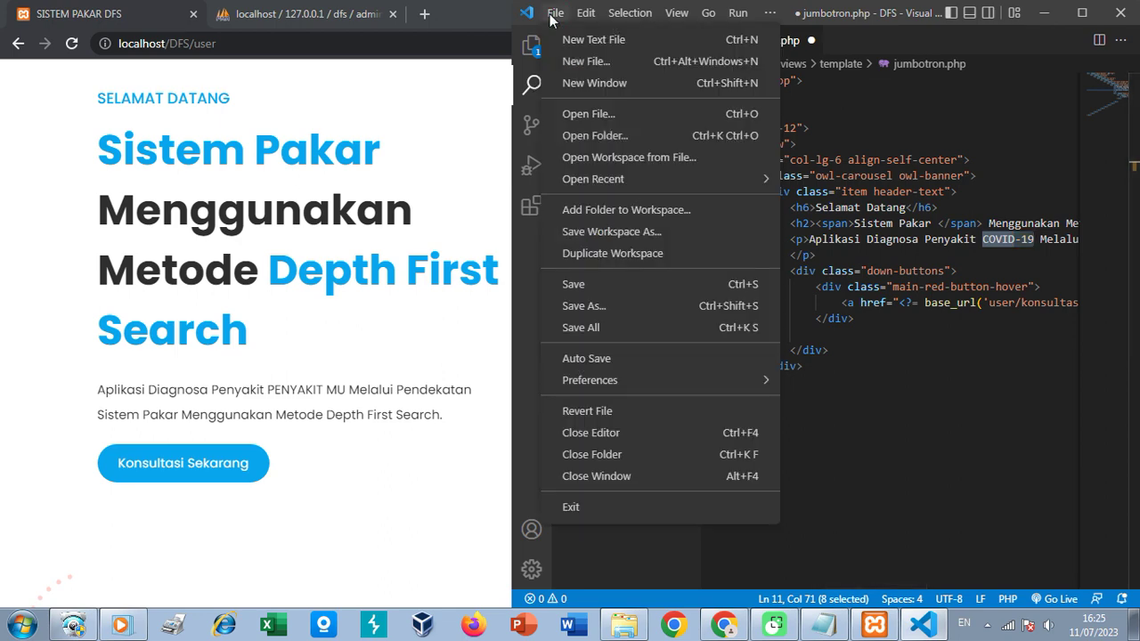
pyautogui.click(624, 284)
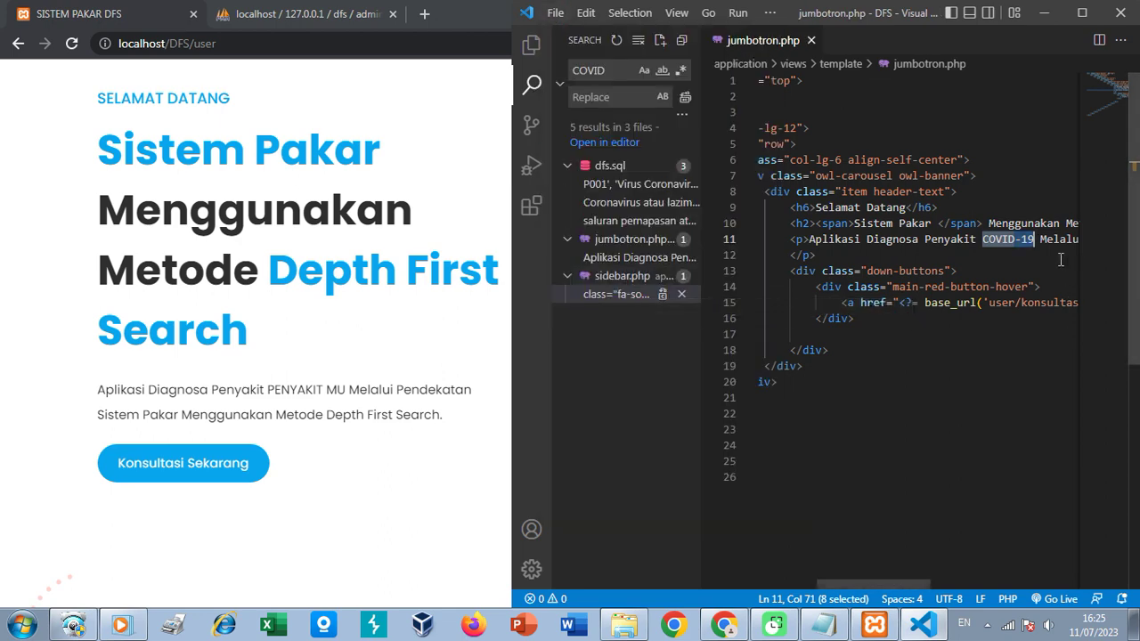
pyautogui.click(68, 69)
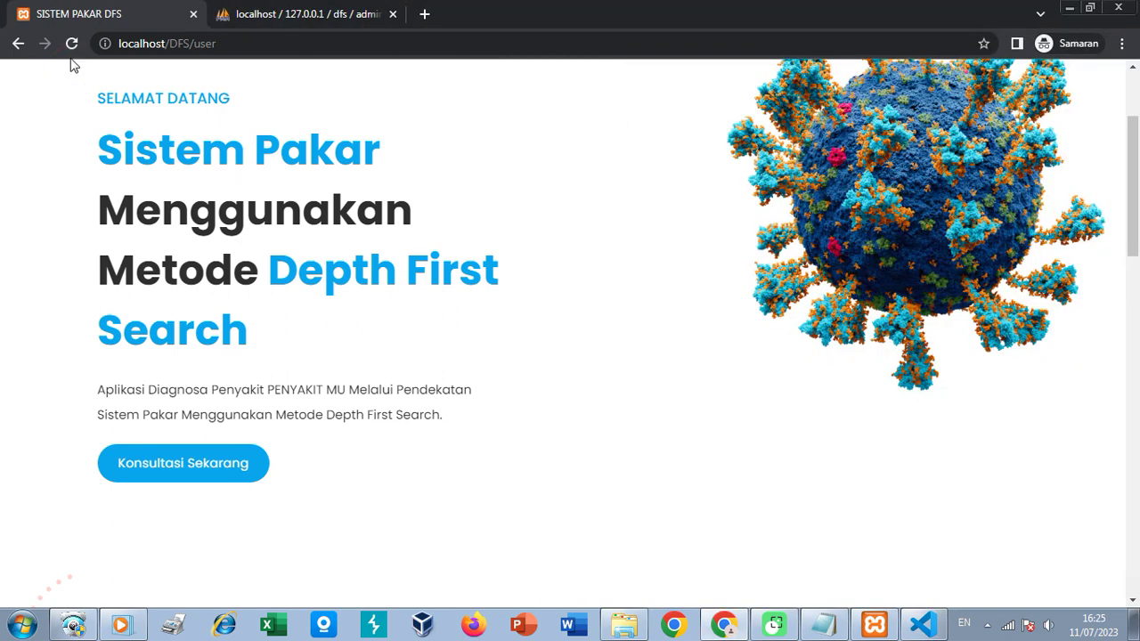
pyautogui.click(72, 46)
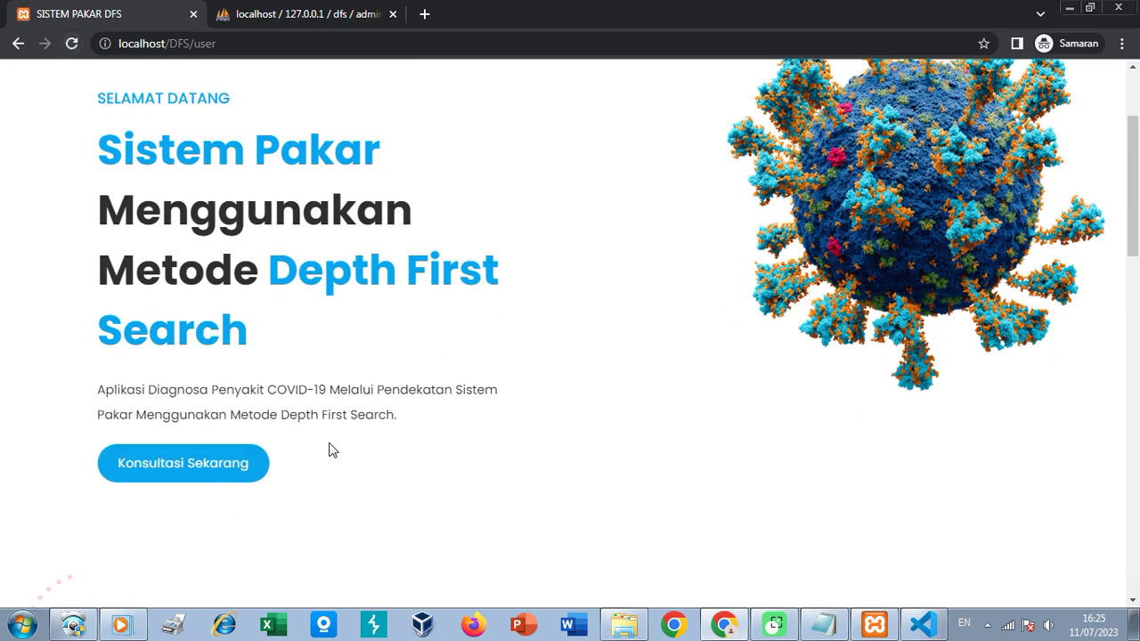
pyautogui.scroll(3, 394, 377)
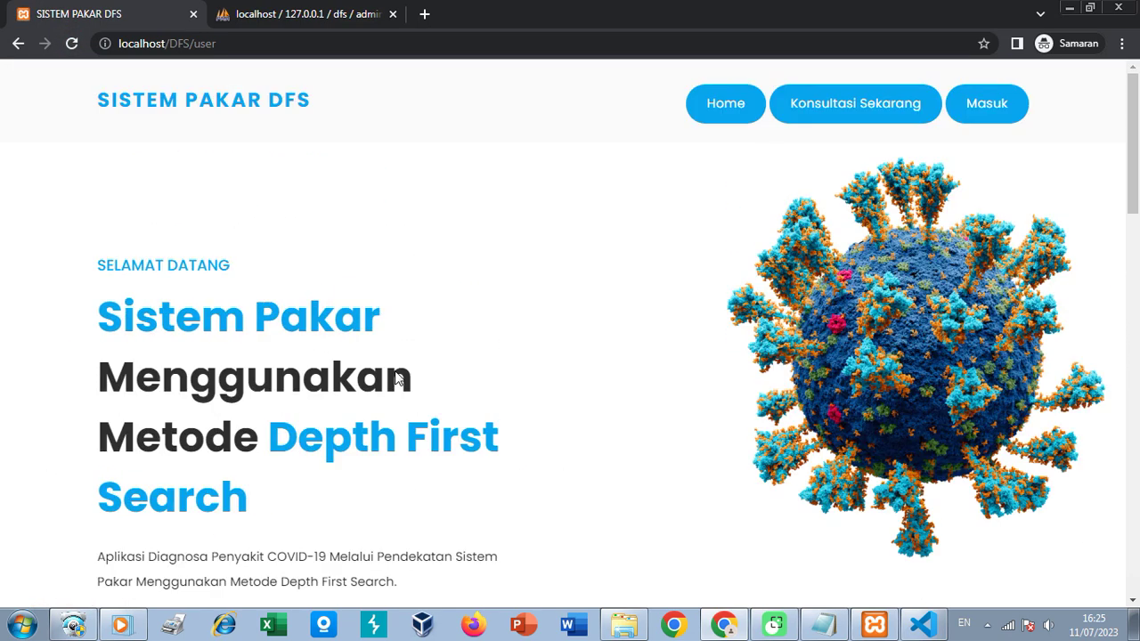